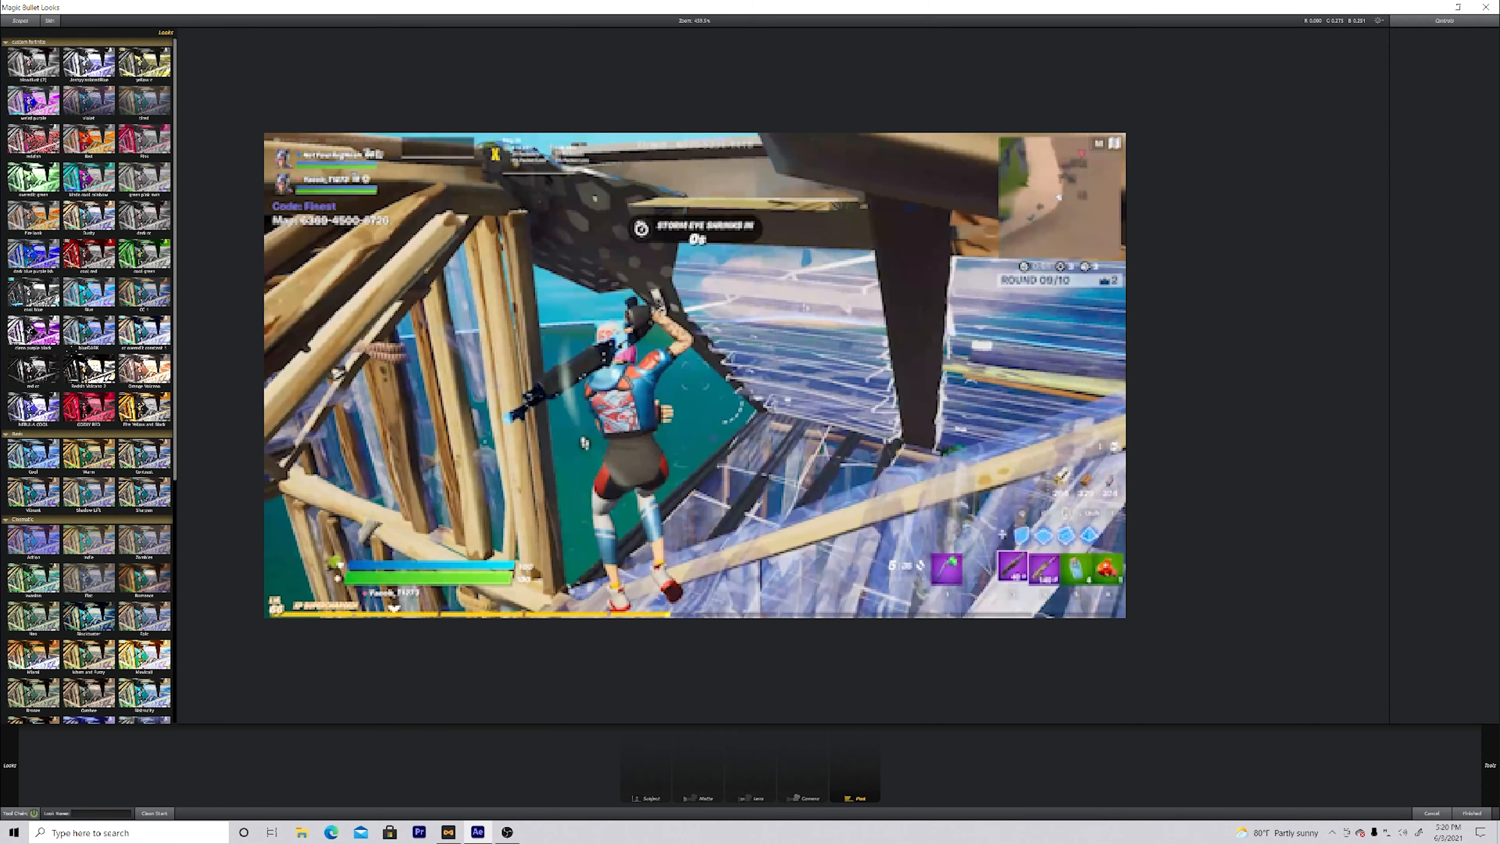
Step: Try out several preset looks on the first clip and apply the CC 1 look
{"action": "left_click", "coordinate": [72, 350]}
{"action": "left_click", "coordinate": [120, 196]}
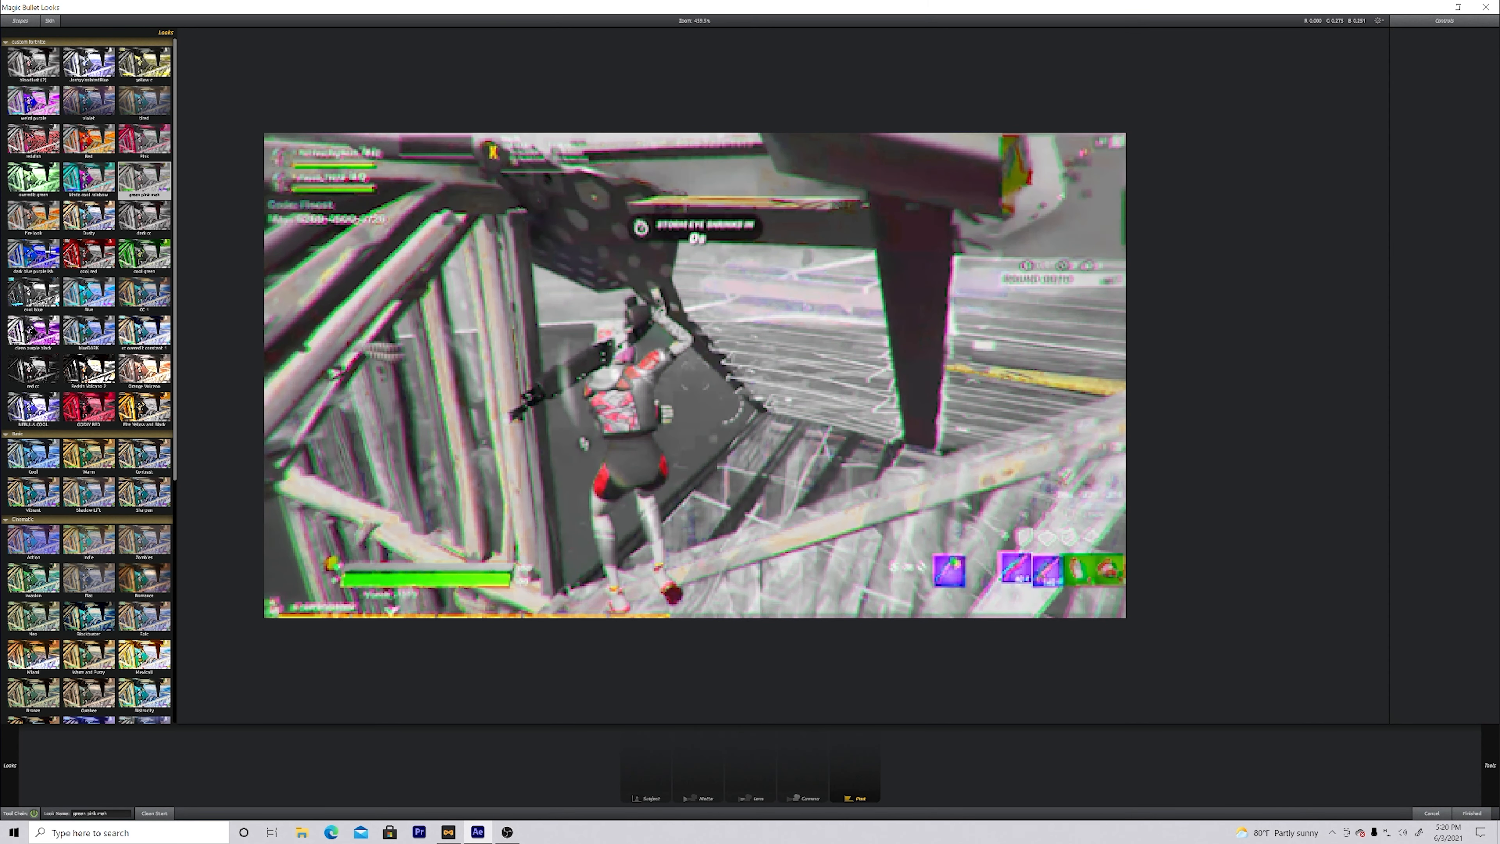
{"action": "left_click", "coordinate": [52, 254]}
{"action": "left_click", "coordinate": [144, 291]}
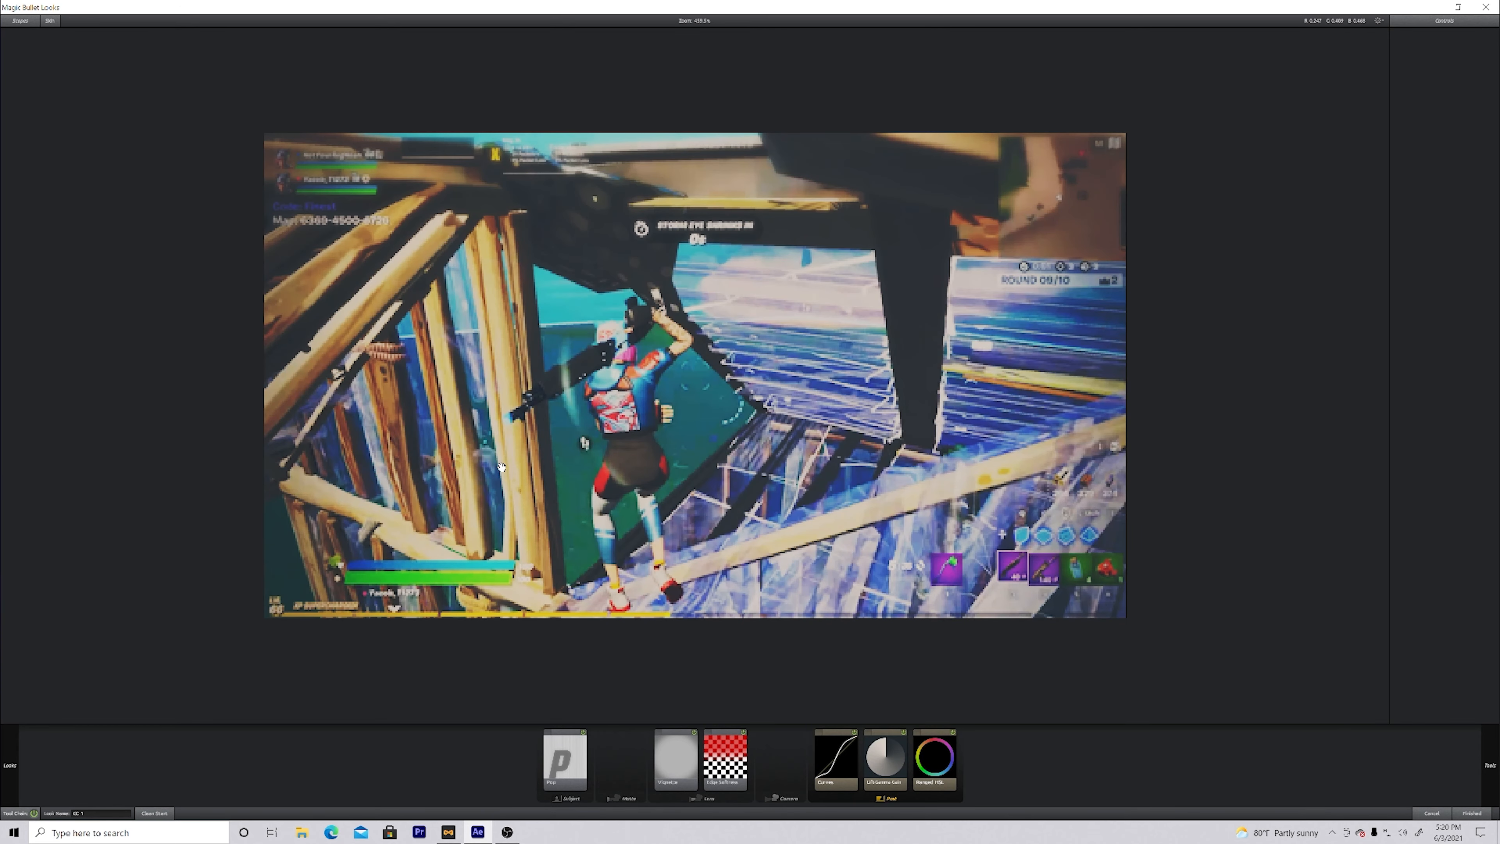
Step: Flatten the look's Curves by raising the low point and lowering the high point, and apply the finished look to the clip
{"action": "left_click", "coordinate": [857, 736]}
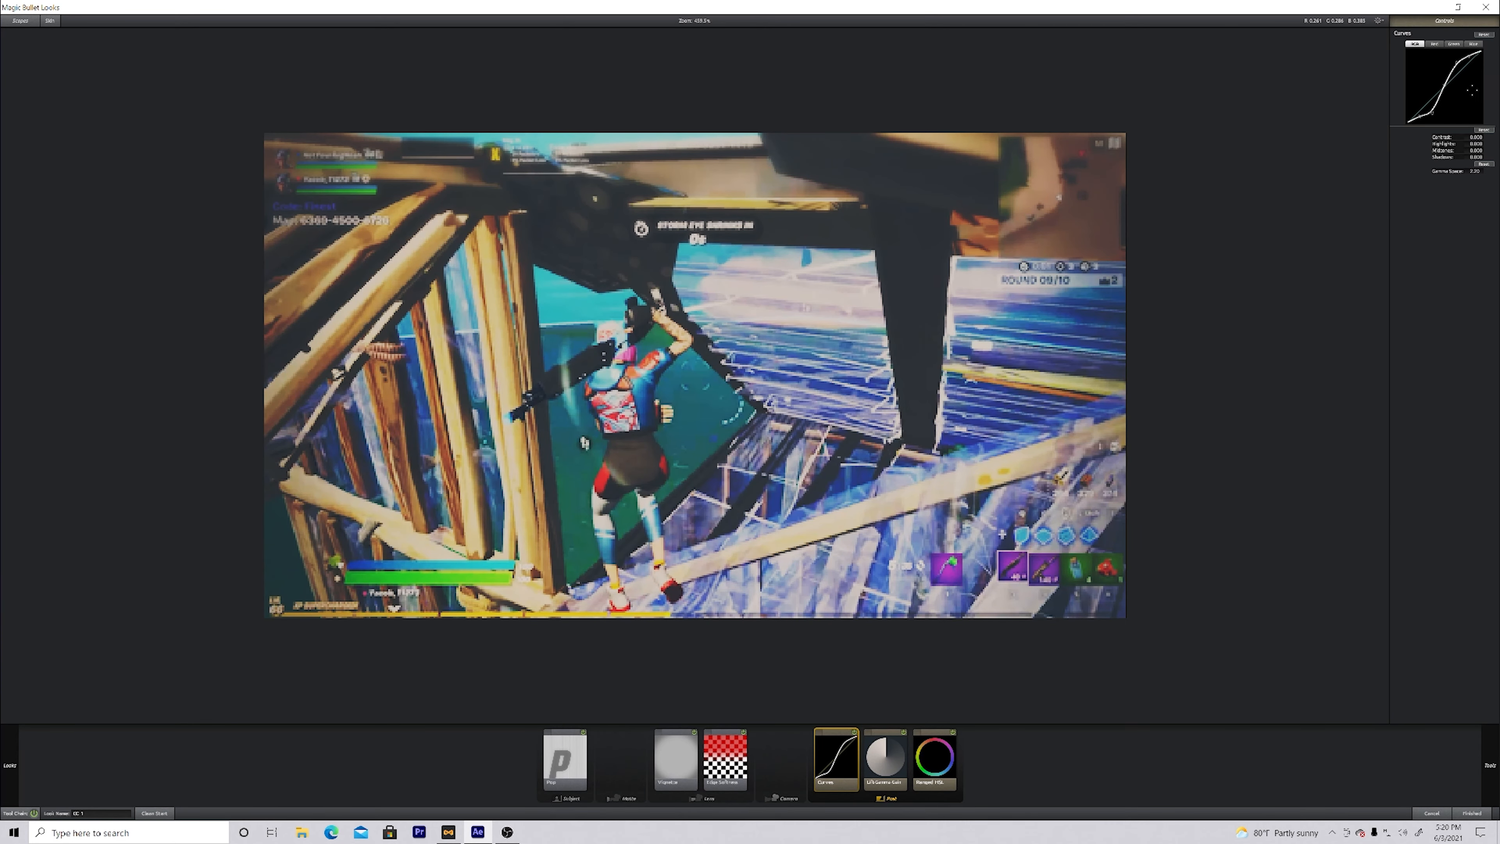
{"action": "left_click_drag", "start_coordinate": [1432, 113], "coordinate": [1432, 96]}
{"action": "mouse_move", "coordinate": [1491, 766]}
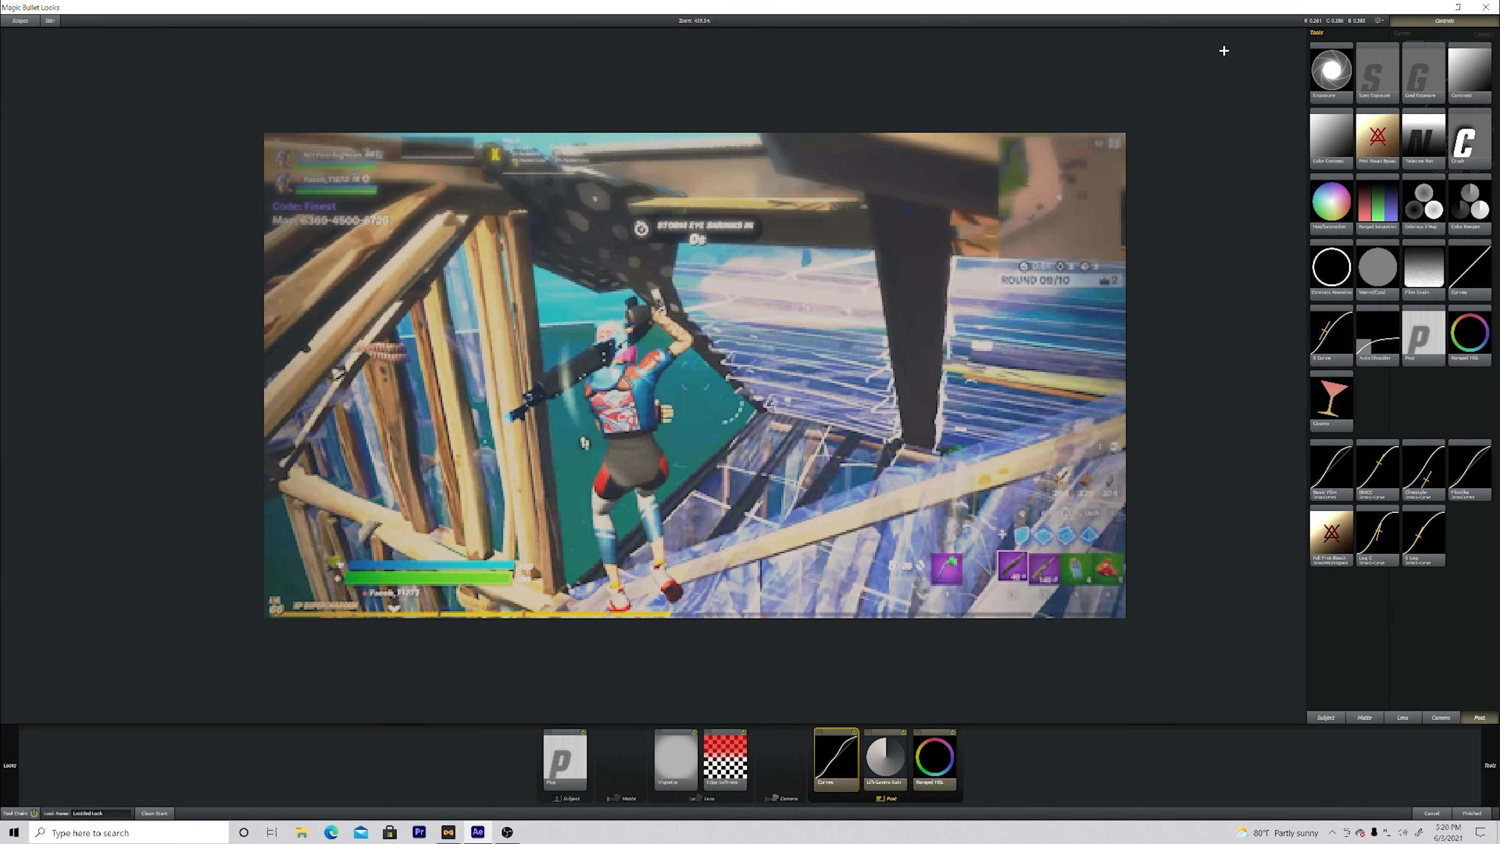
{"action": "mouse_move", "coordinate": [1458, 61]}
{"action": "left_mouse_down"}
{"action": "mouse_move", "coordinate": [1457, 87]}
{"action": "mouse_move", "coordinate": [1457, 62]}
{"action": "left_mouse_up"}
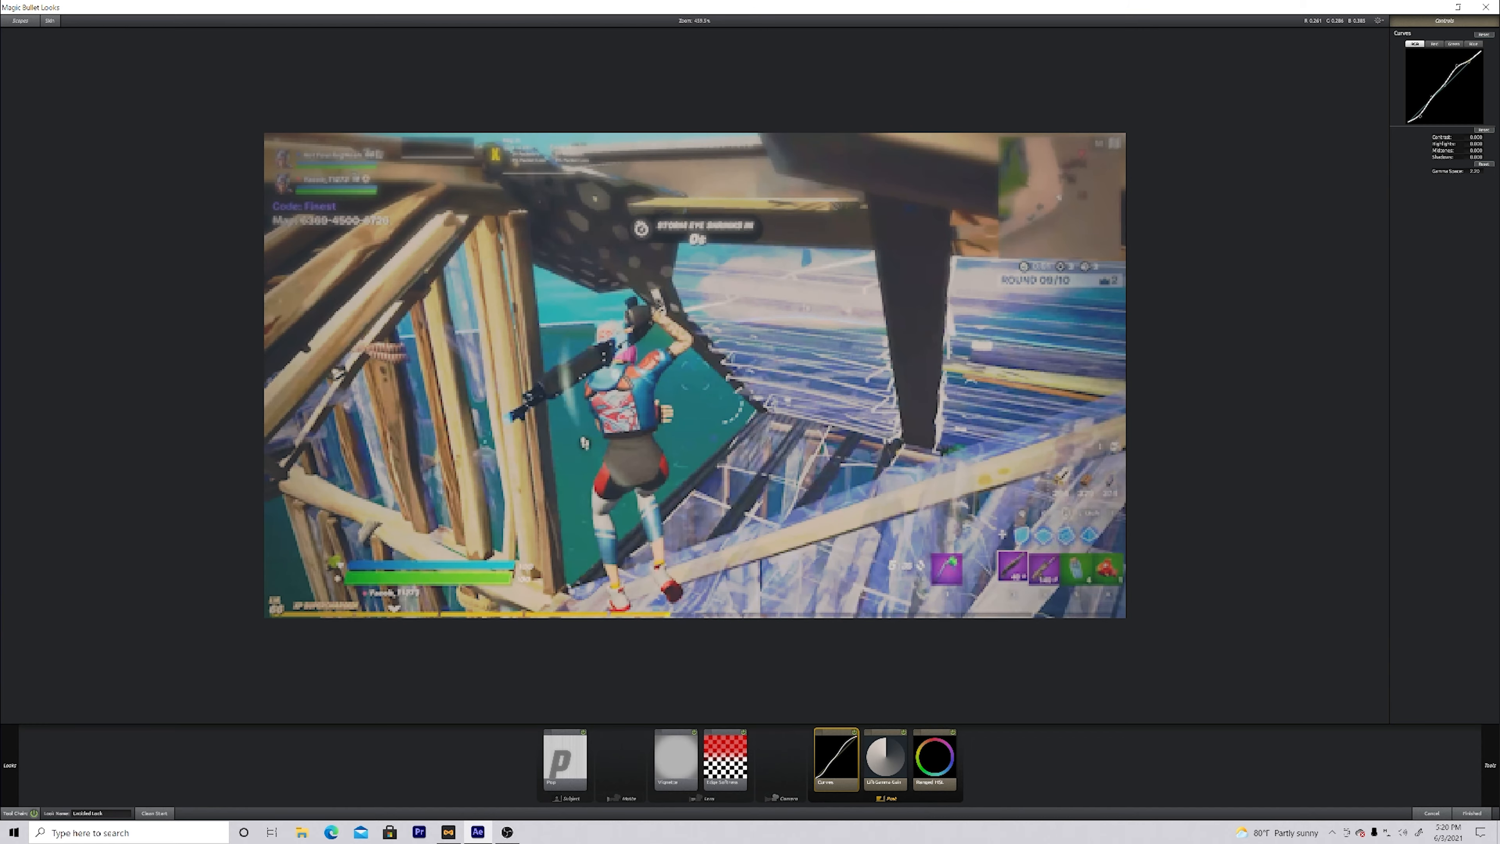
{"action": "left_click", "coordinate": [1472, 813]}
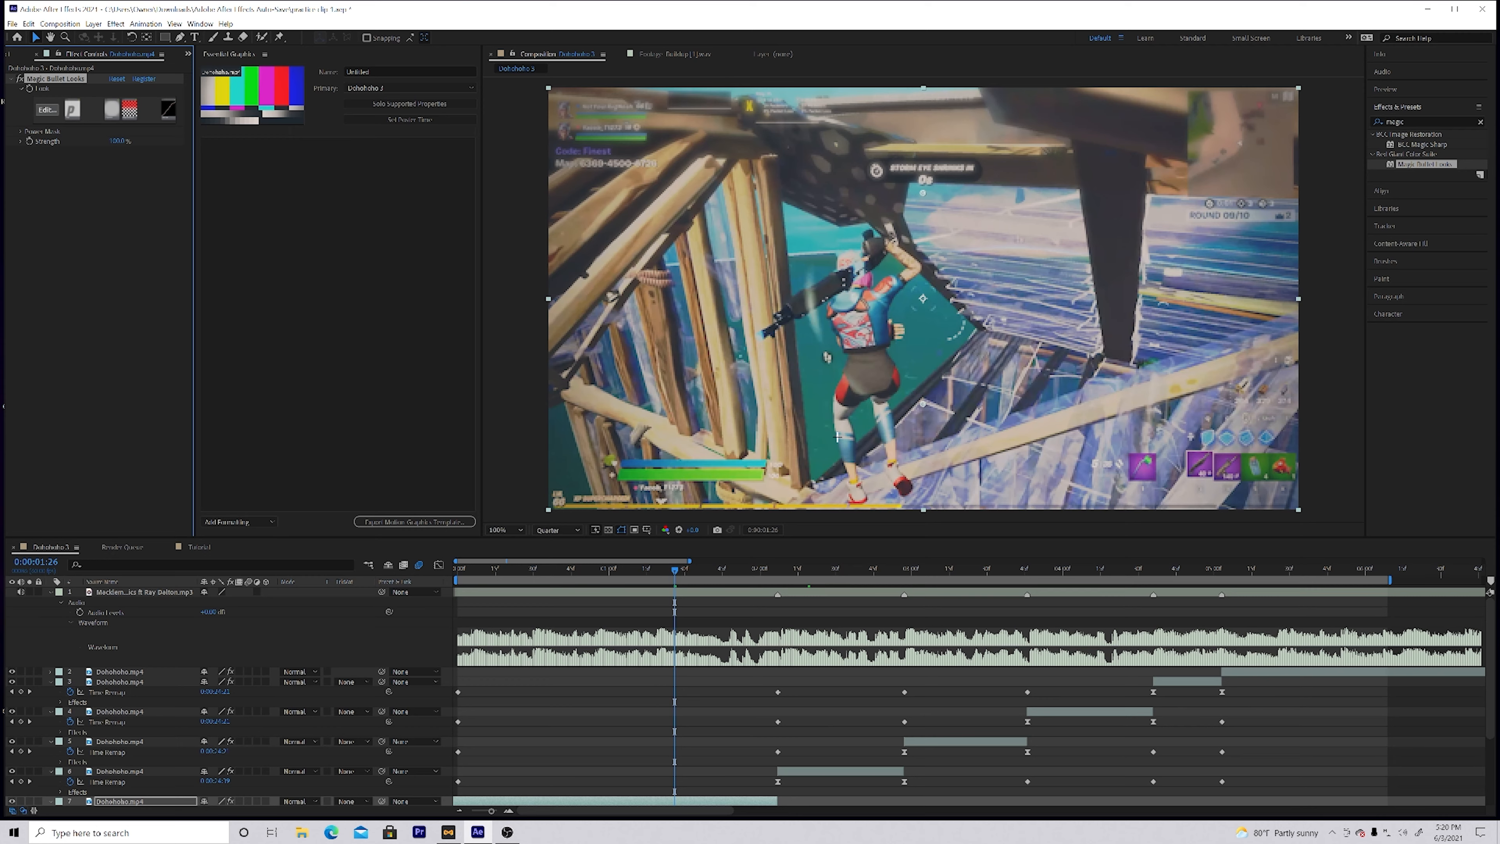
Step: Open the Magic Bullet Looks editor with its preset looks for the second clip, previewed at 0:00:02:30
{"action": "left_click_drag", "start_coordinate": [819, 570], "coordinate": [836, 596]}
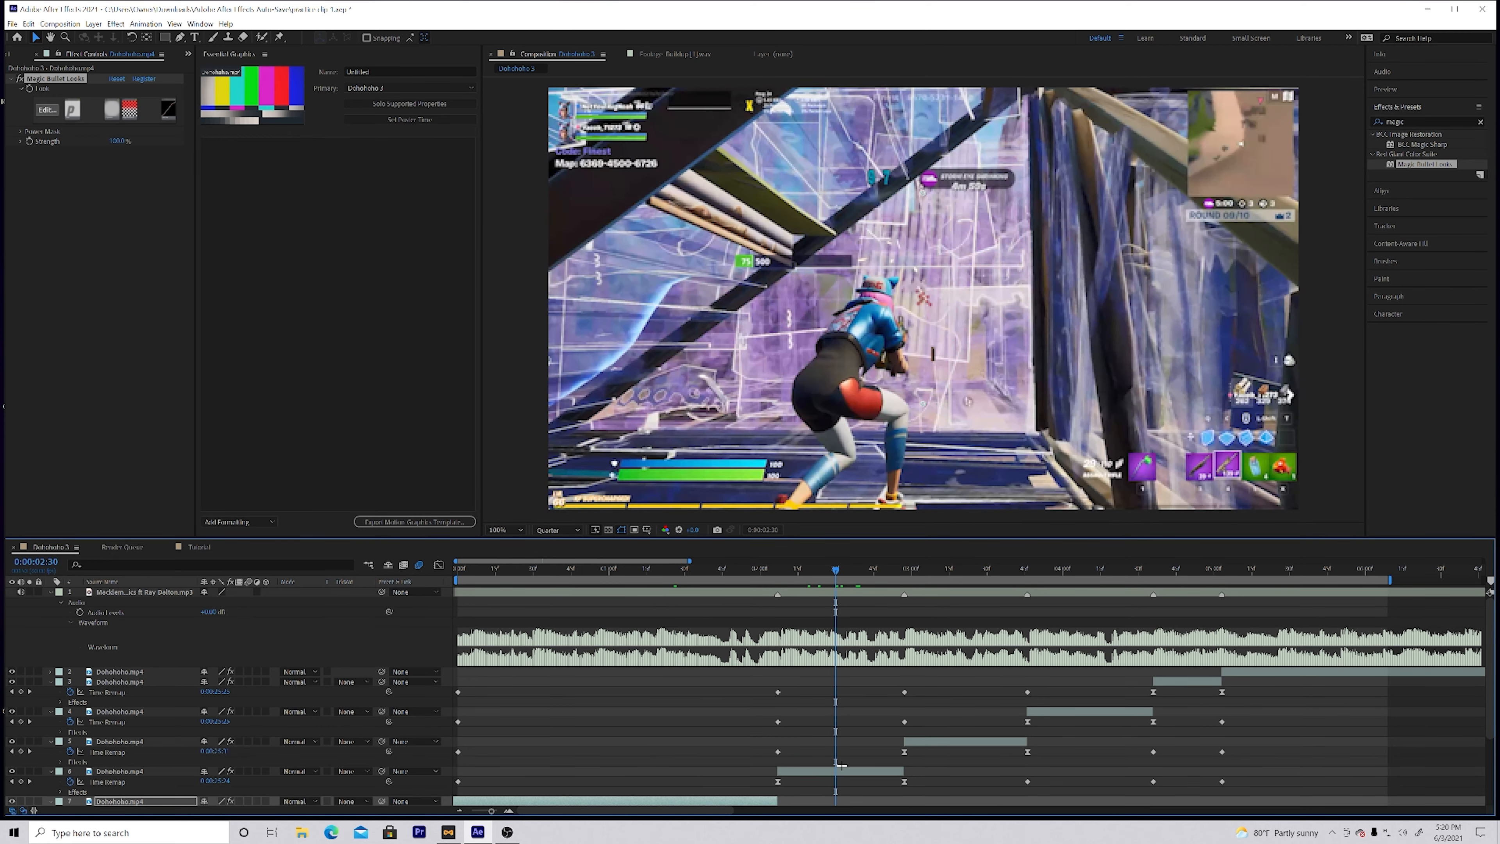
{"action": "left_click", "coordinate": [841, 770]}
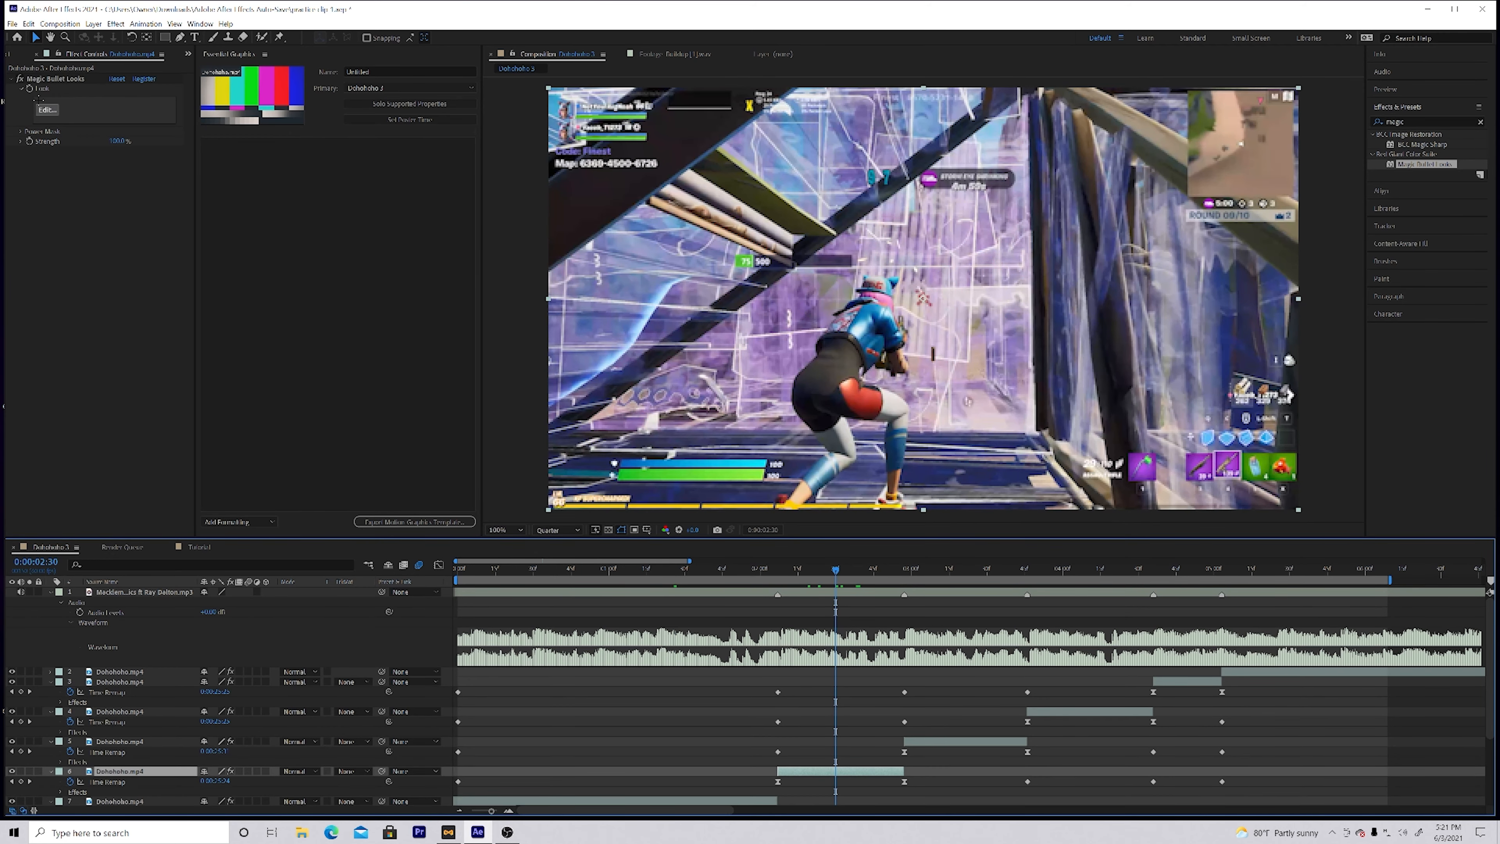
{"action": "left_click", "coordinate": [47, 109]}
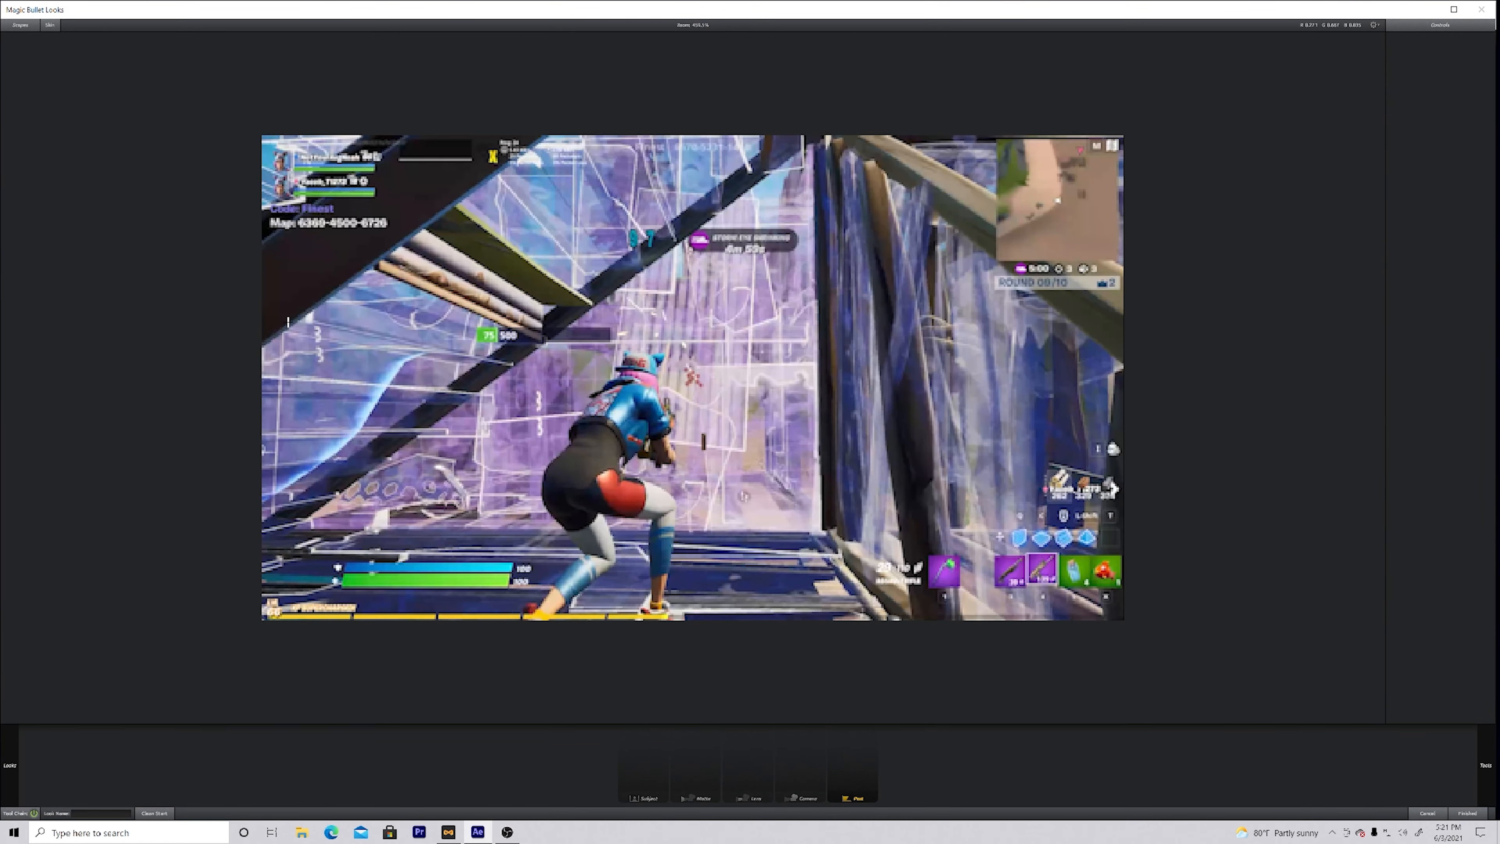
{"action": "mouse_move", "coordinate": [5, 773]}
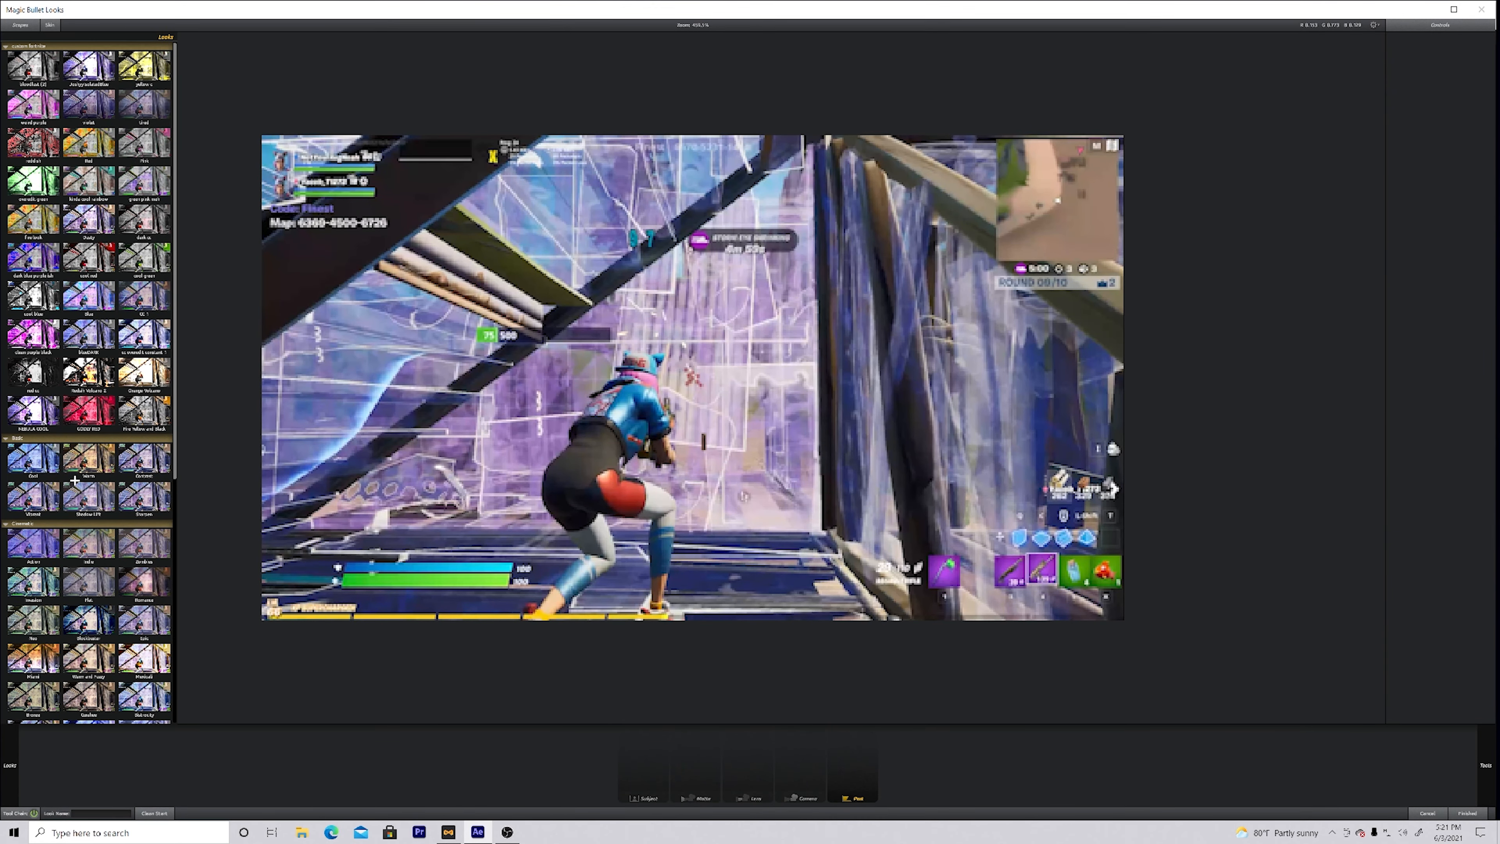
Step: Compare several coloured preset looks on the second clip and apply the weird purple look
{"action": "left_click", "coordinate": [33, 142]}
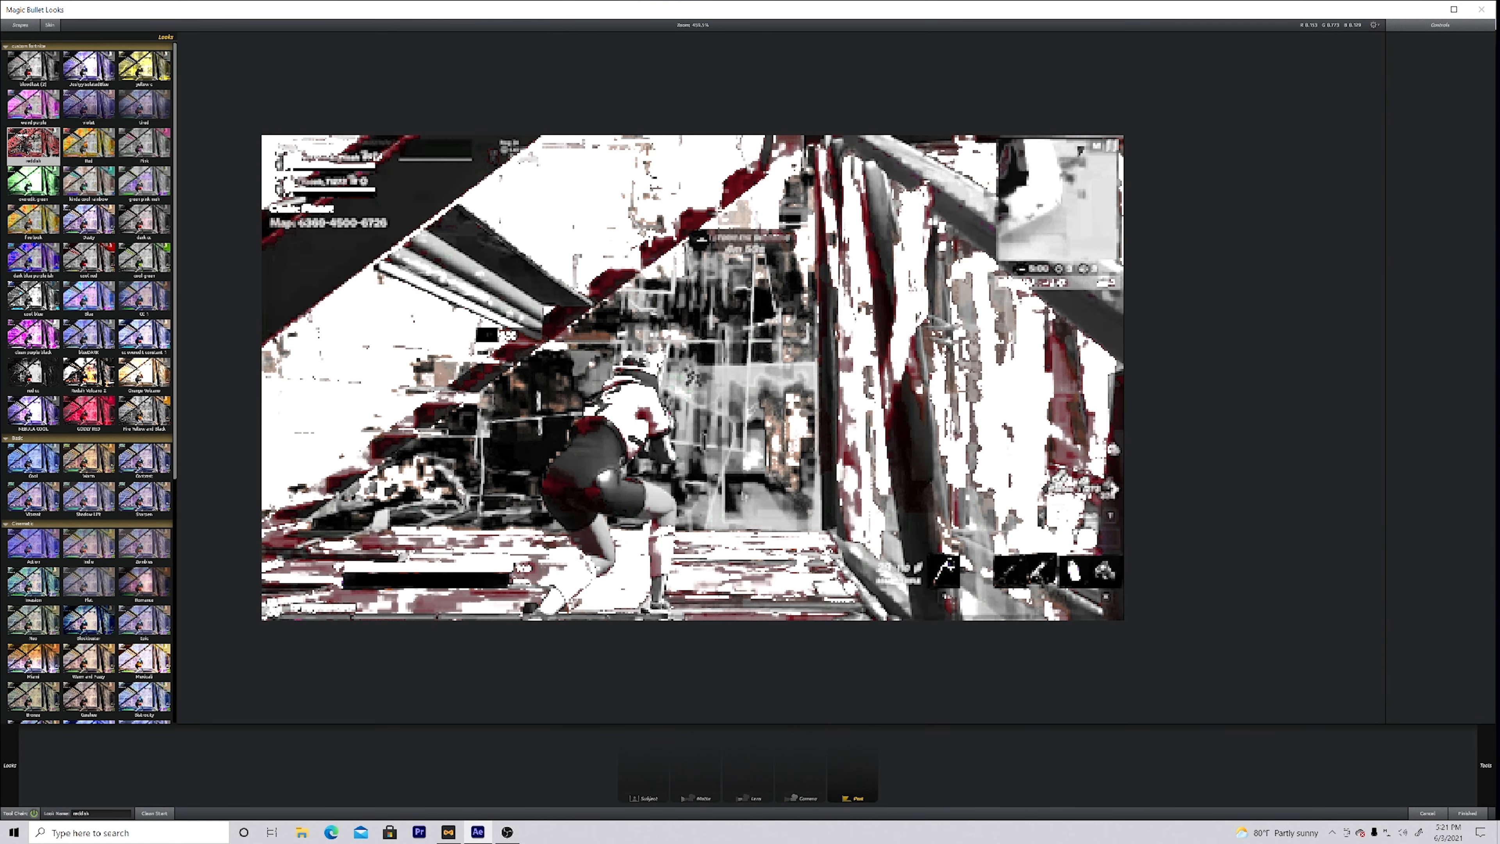
{"action": "left_click", "coordinate": [85, 142]}
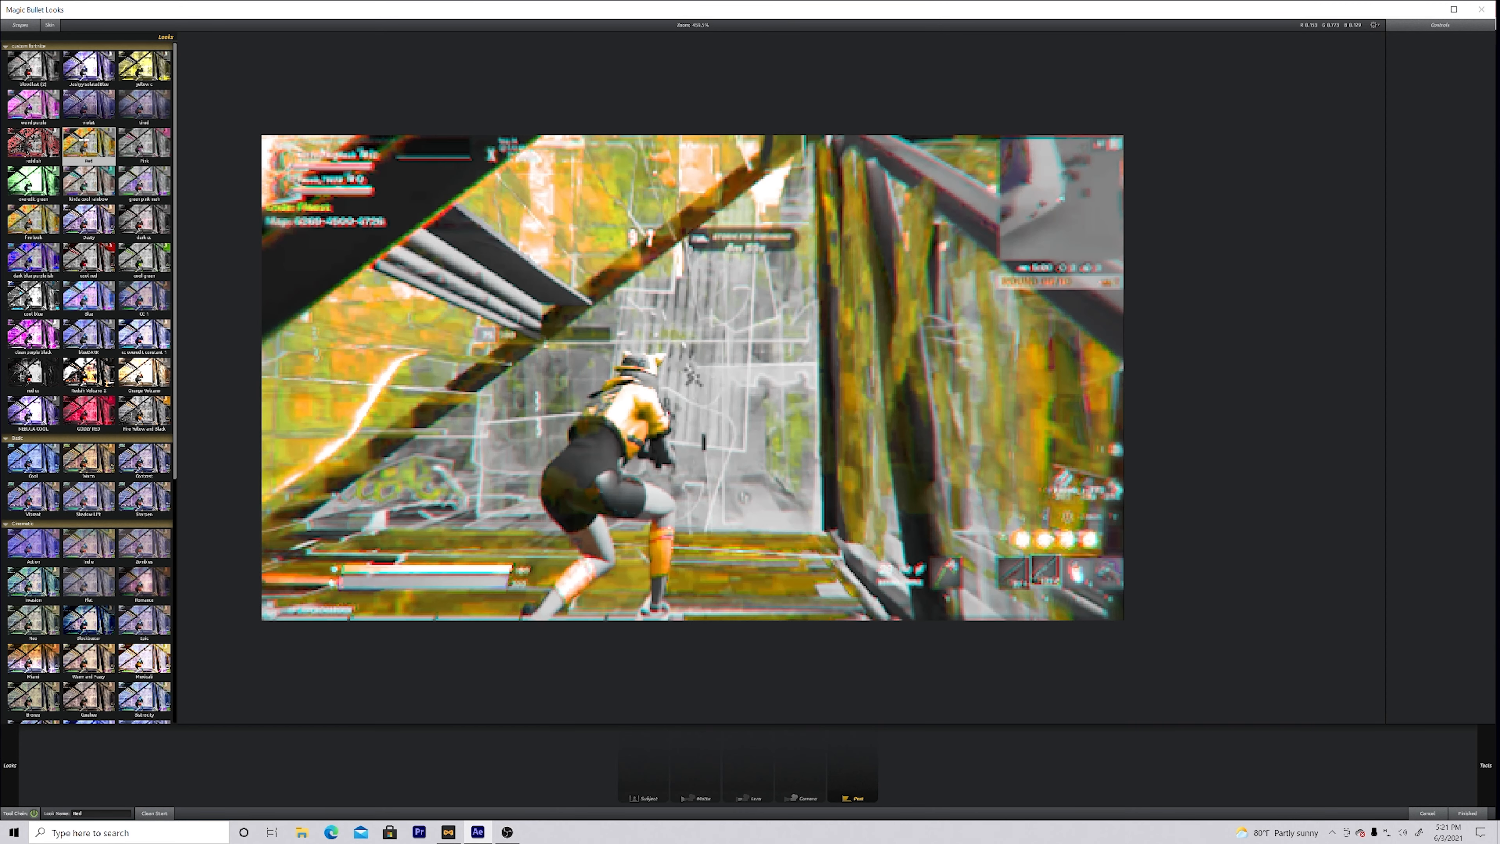
{"action": "left_click", "coordinate": [82, 106]}
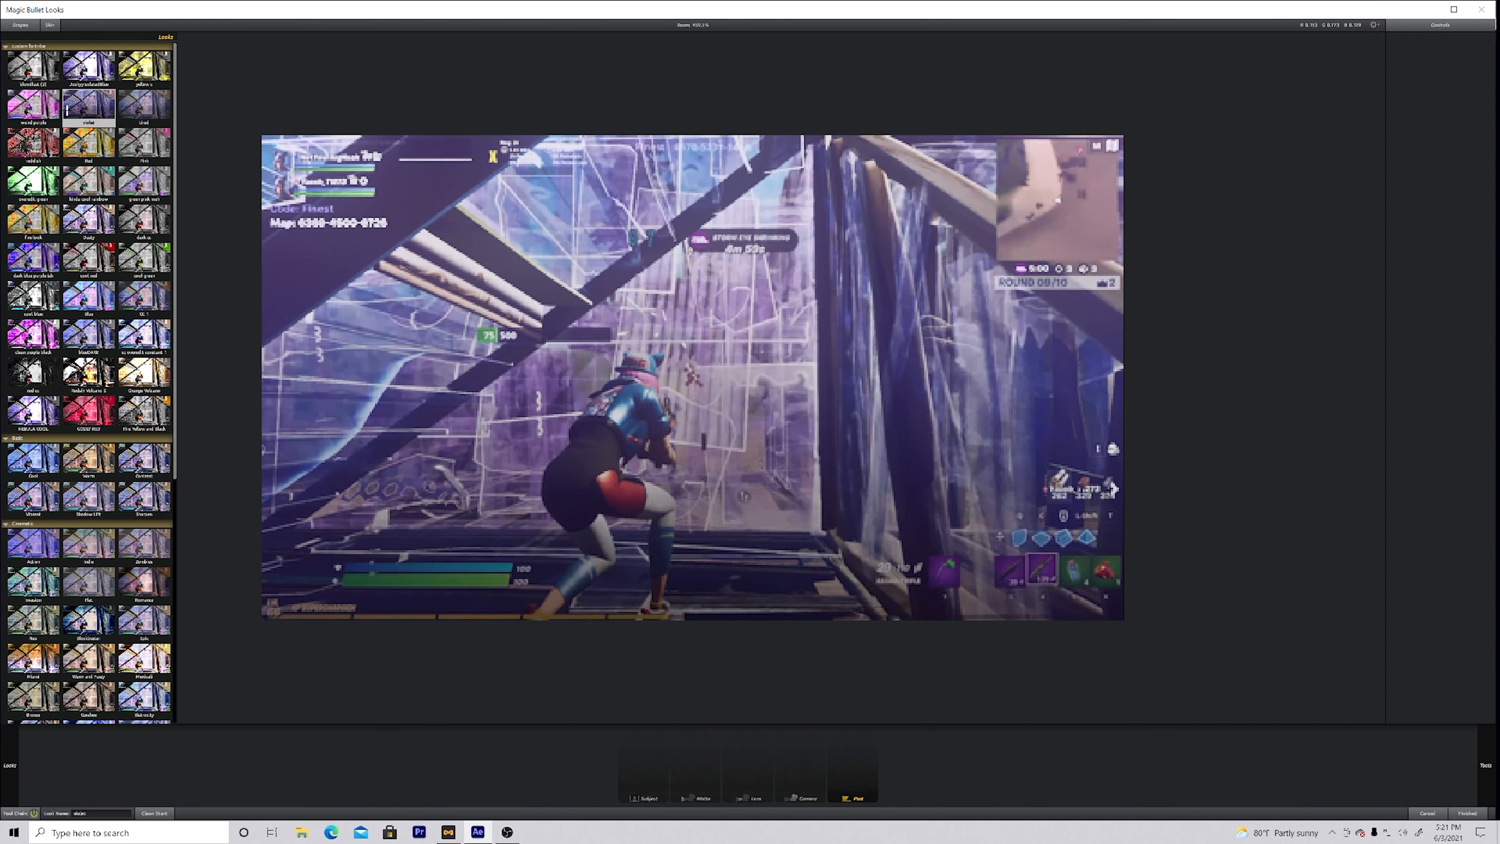
{"action": "left_click", "coordinate": [34, 109]}
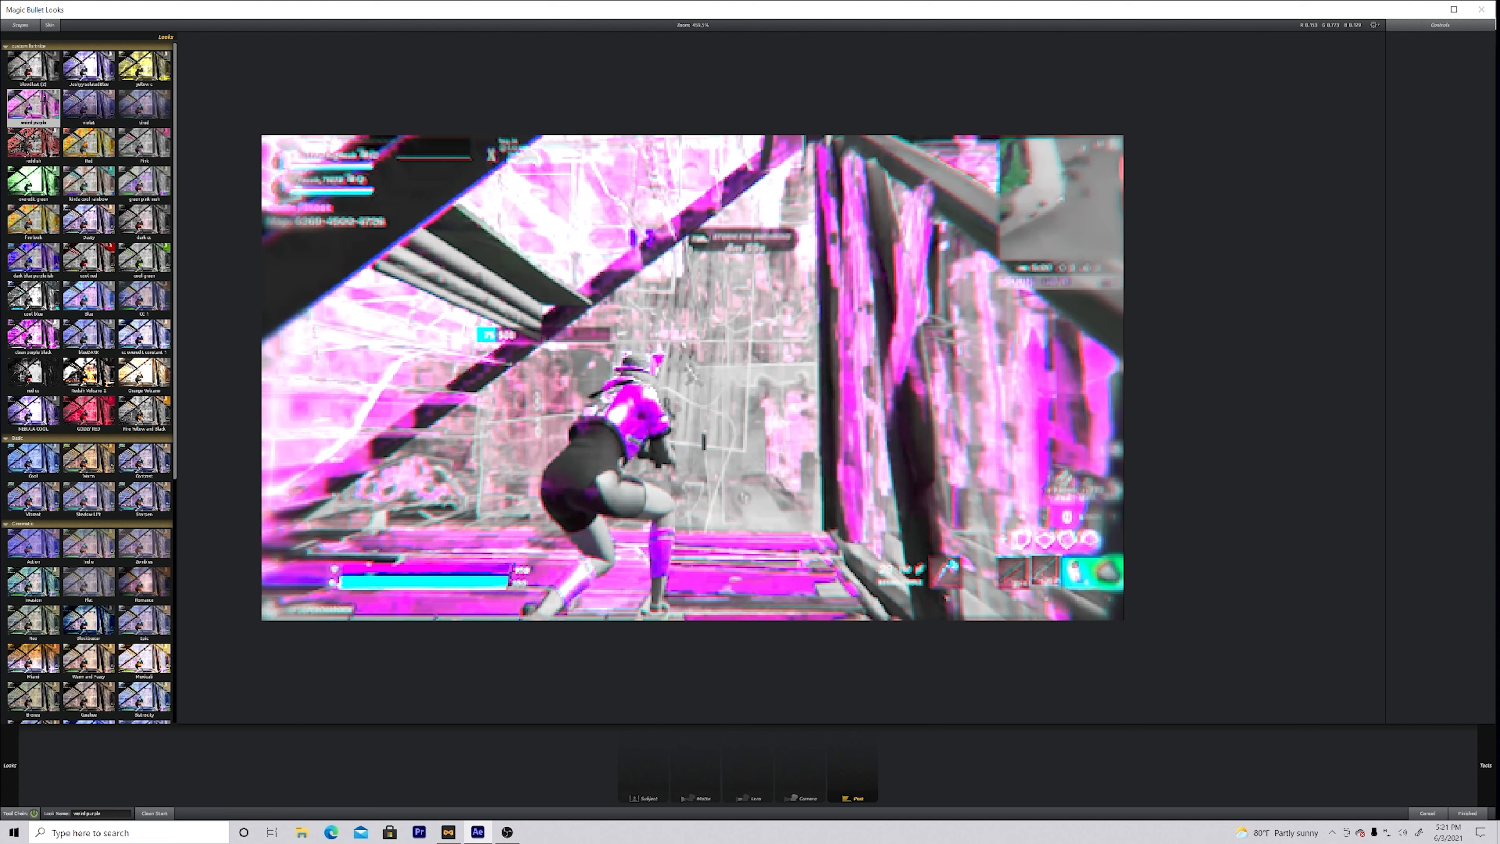
{"action": "double_click", "coordinate": [21, 99]}
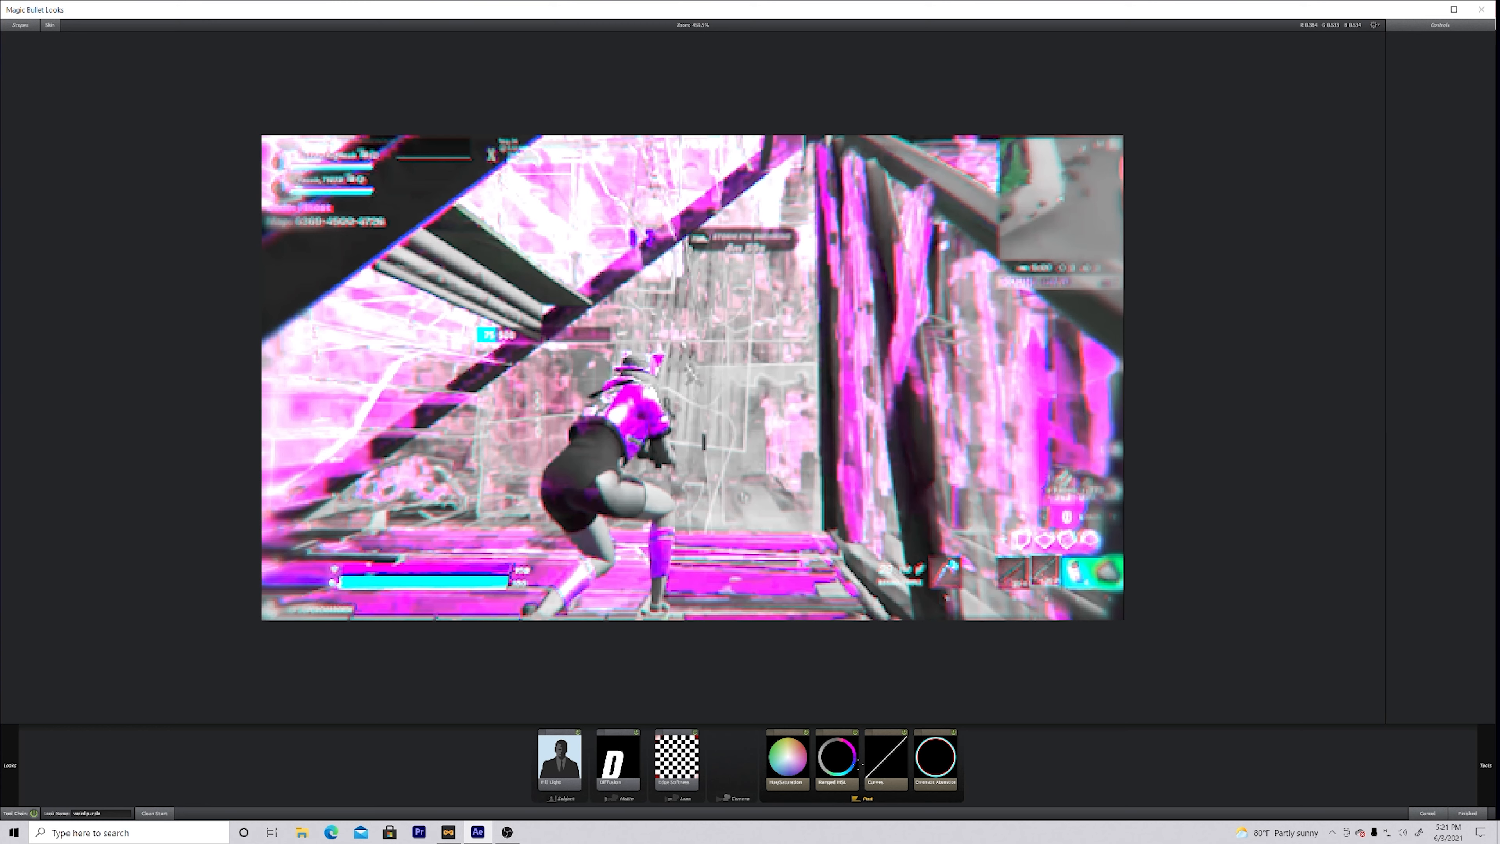
Step: Darken the look by pulling down the lower part of Curves, and shift the purple range towards blue in Ranged HSL
{"action": "left_click", "coordinate": [877, 760]}
{"action": "mouse_move", "coordinate": [1429, 103]}
{"action": "left_mouse_down"}
{"action": "mouse_move", "coordinate": [1429, 117]}
{"action": "mouse_move", "coordinate": [1429, 89]}
{"action": "mouse_move", "coordinate": [1428, 115]}
{"action": "mouse_move", "coordinate": [1465, 62]}
{"action": "mouse_move", "coordinate": [1464, 82]}
{"action": "mouse_move", "coordinate": [1416, 120]}
{"action": "left_mouse_up"}
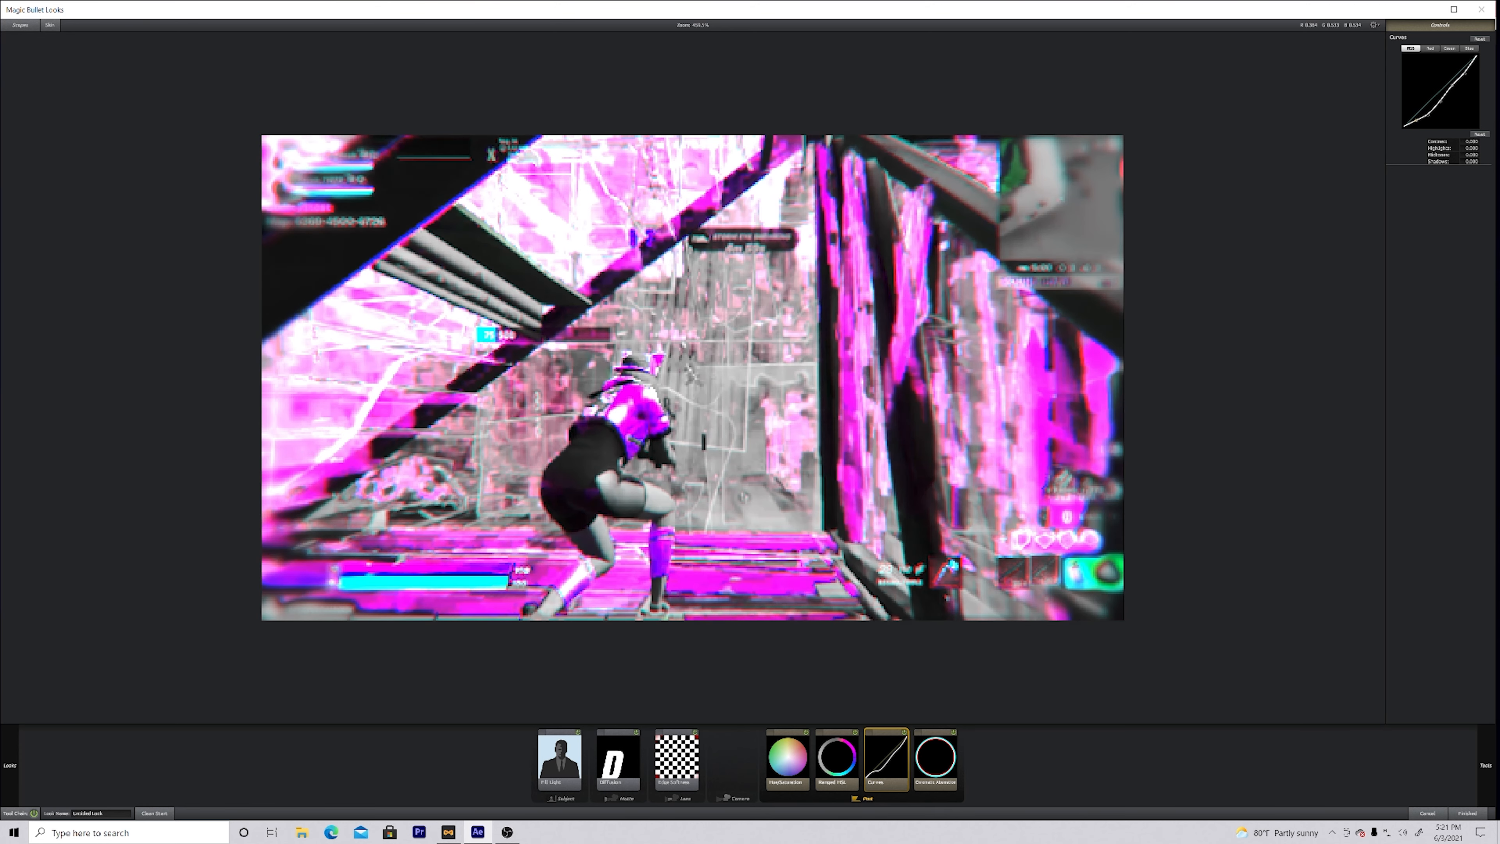
{"action": "left_click", "coordinate": [615, 790]}
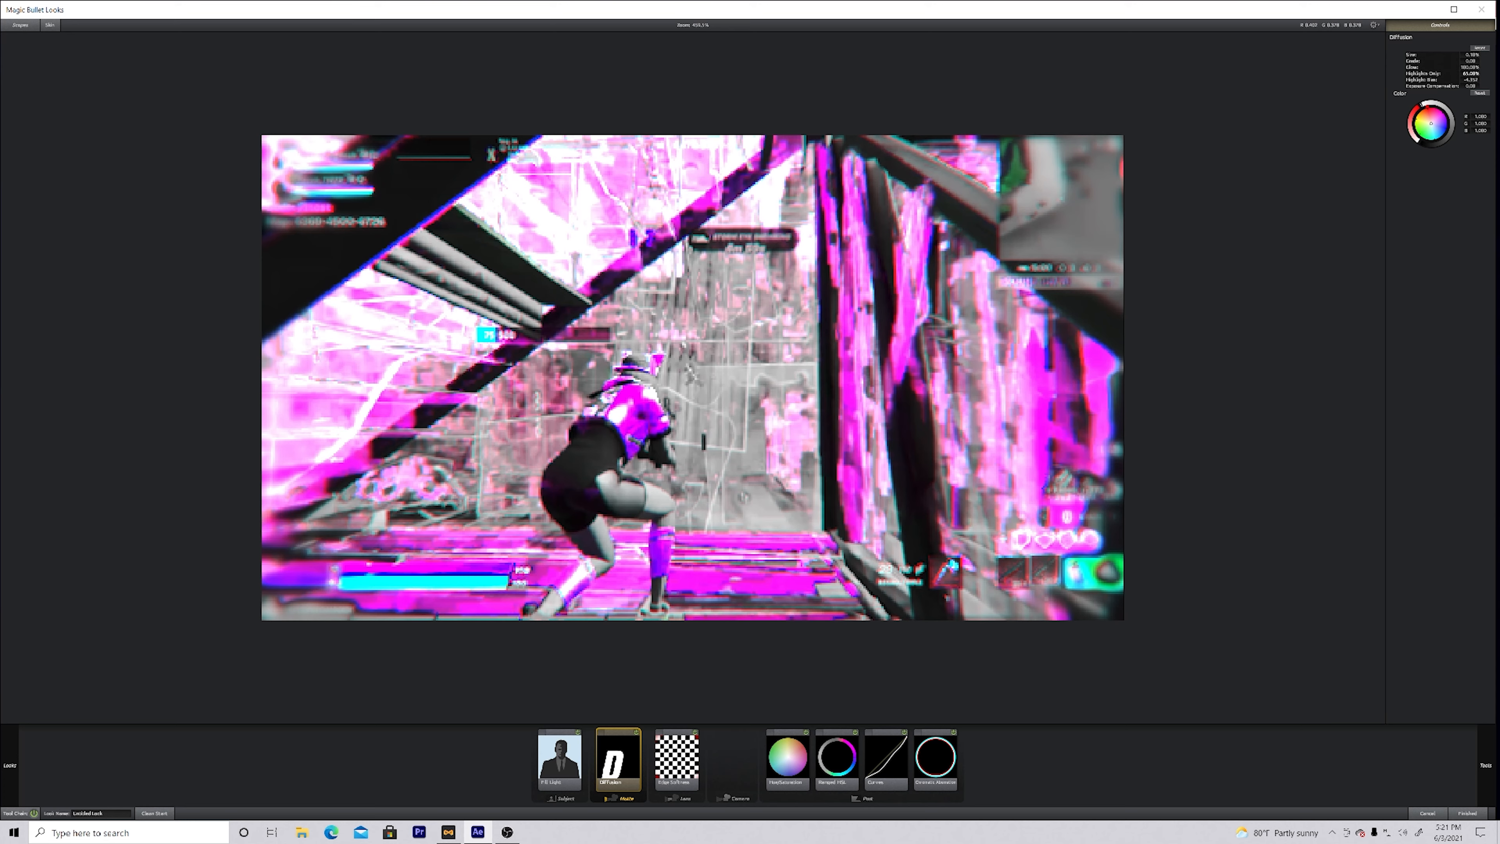
{"action": "left_click", "coordinate": [848, 776]}
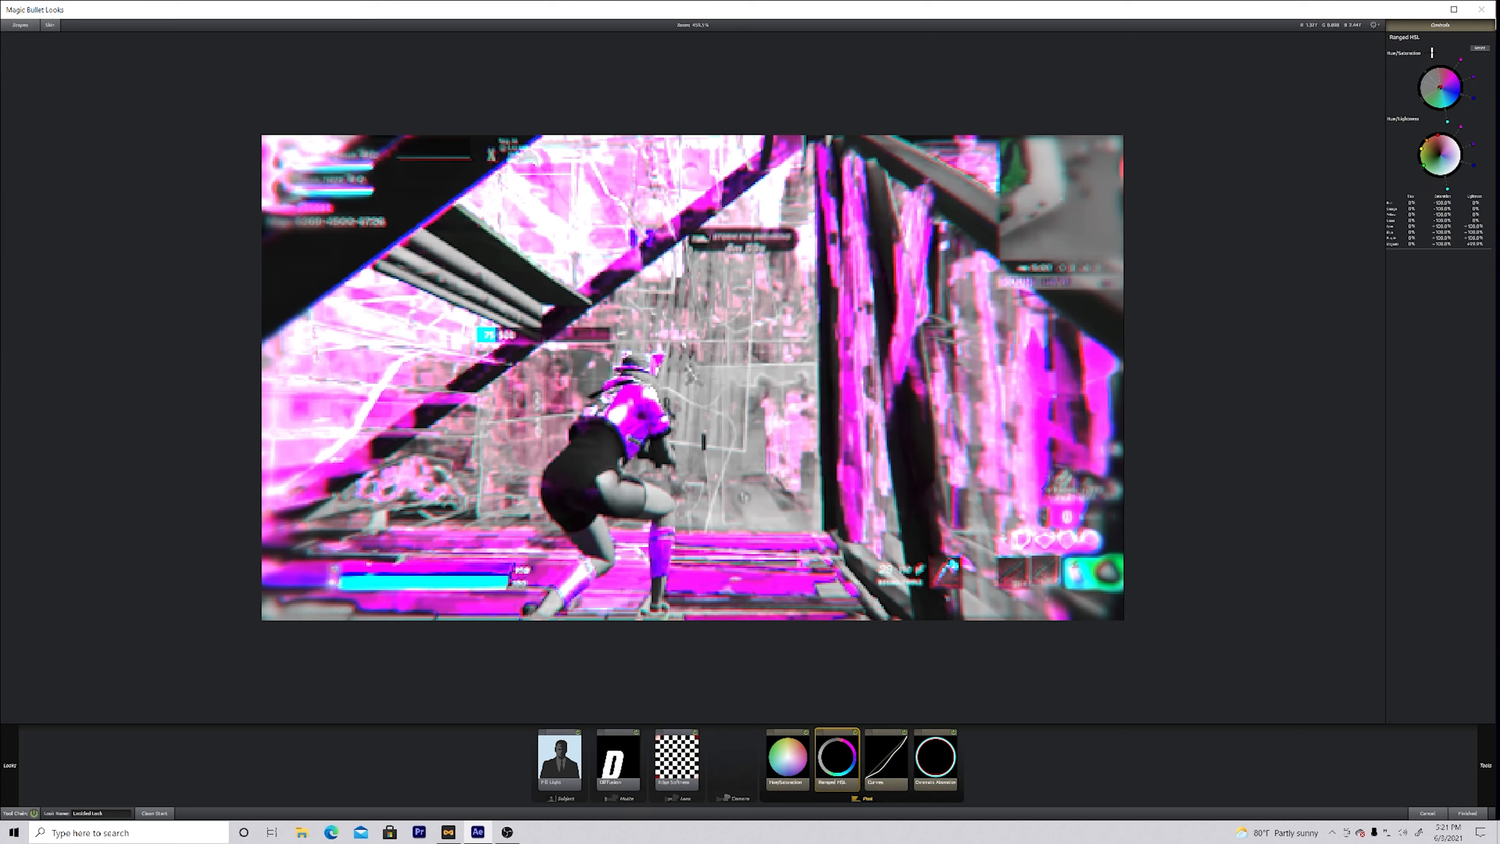
{"action": "left_click_drag", "start_coordinate": [1473, 77], "coordinate": [1463, 85]}
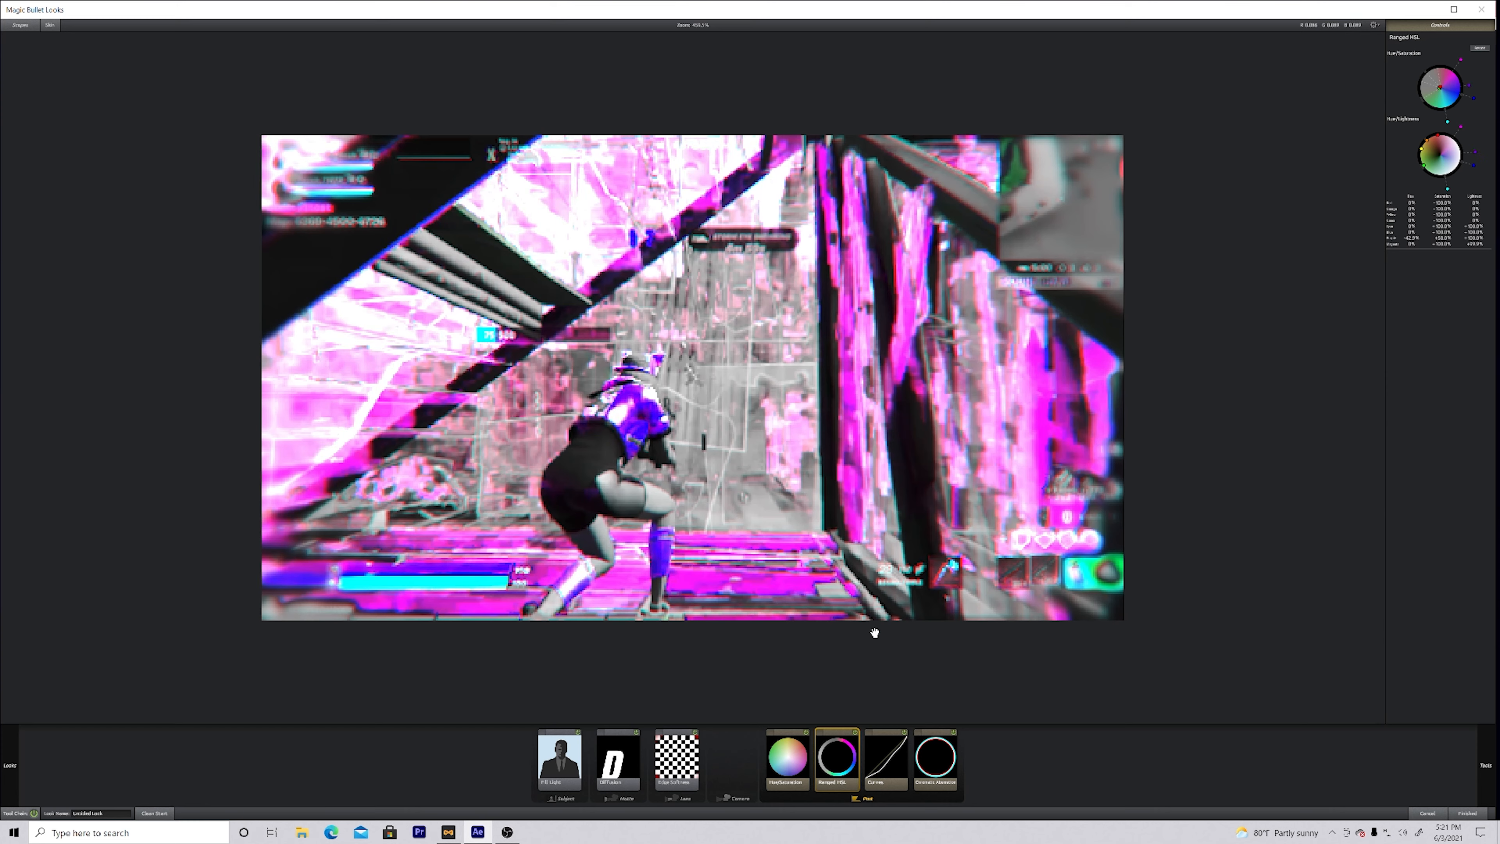
Step: Check the Fill Light and Chromatic Aberration settings, and apply the finished look to the second clip
{"action": "left_click", "coordinate": [549, 769]}
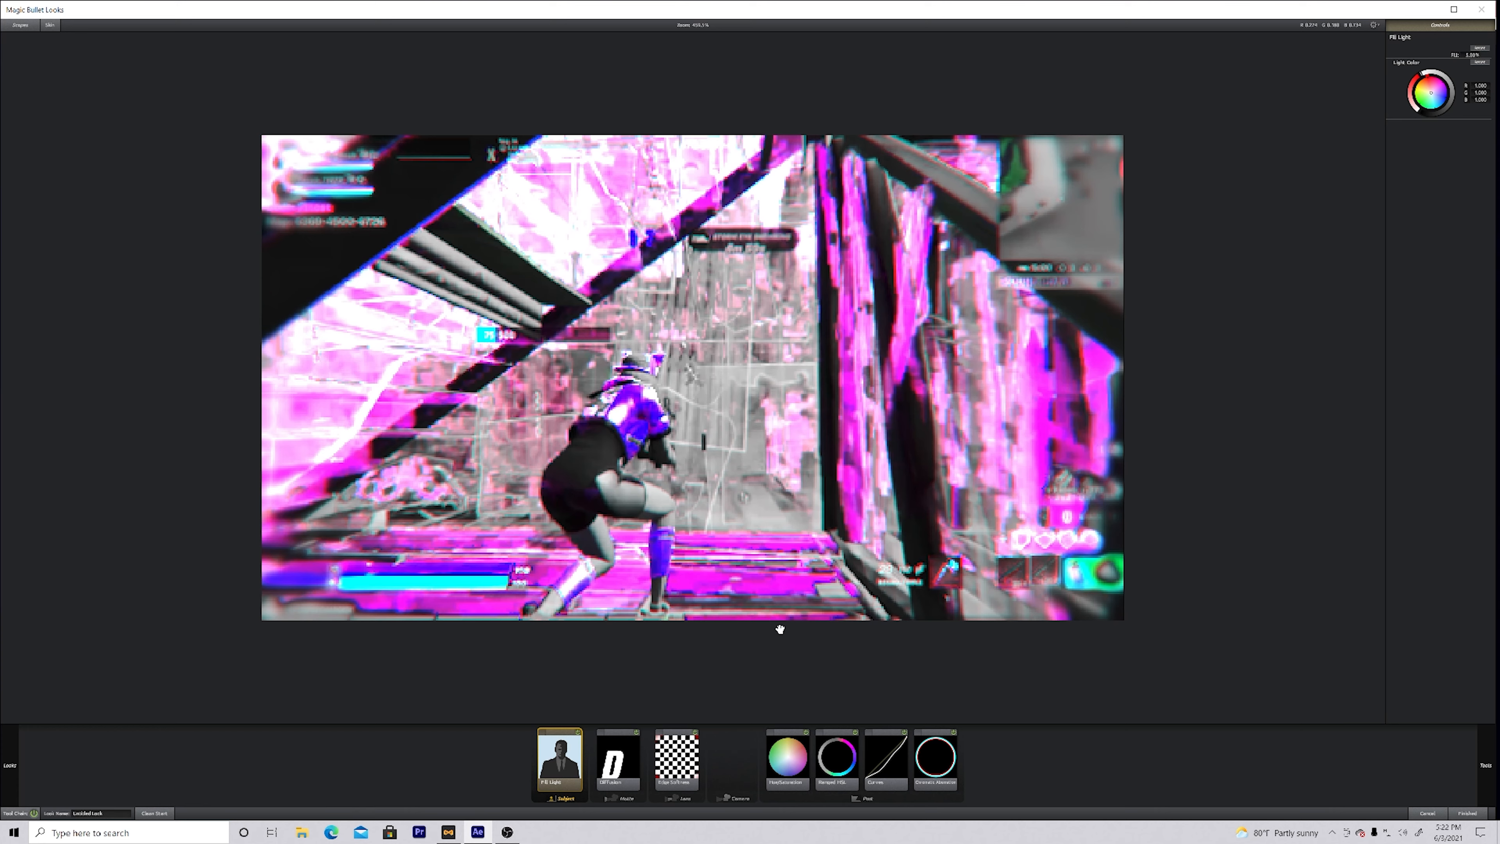
{"action": "left_click", "coordinate": [942, 759]}
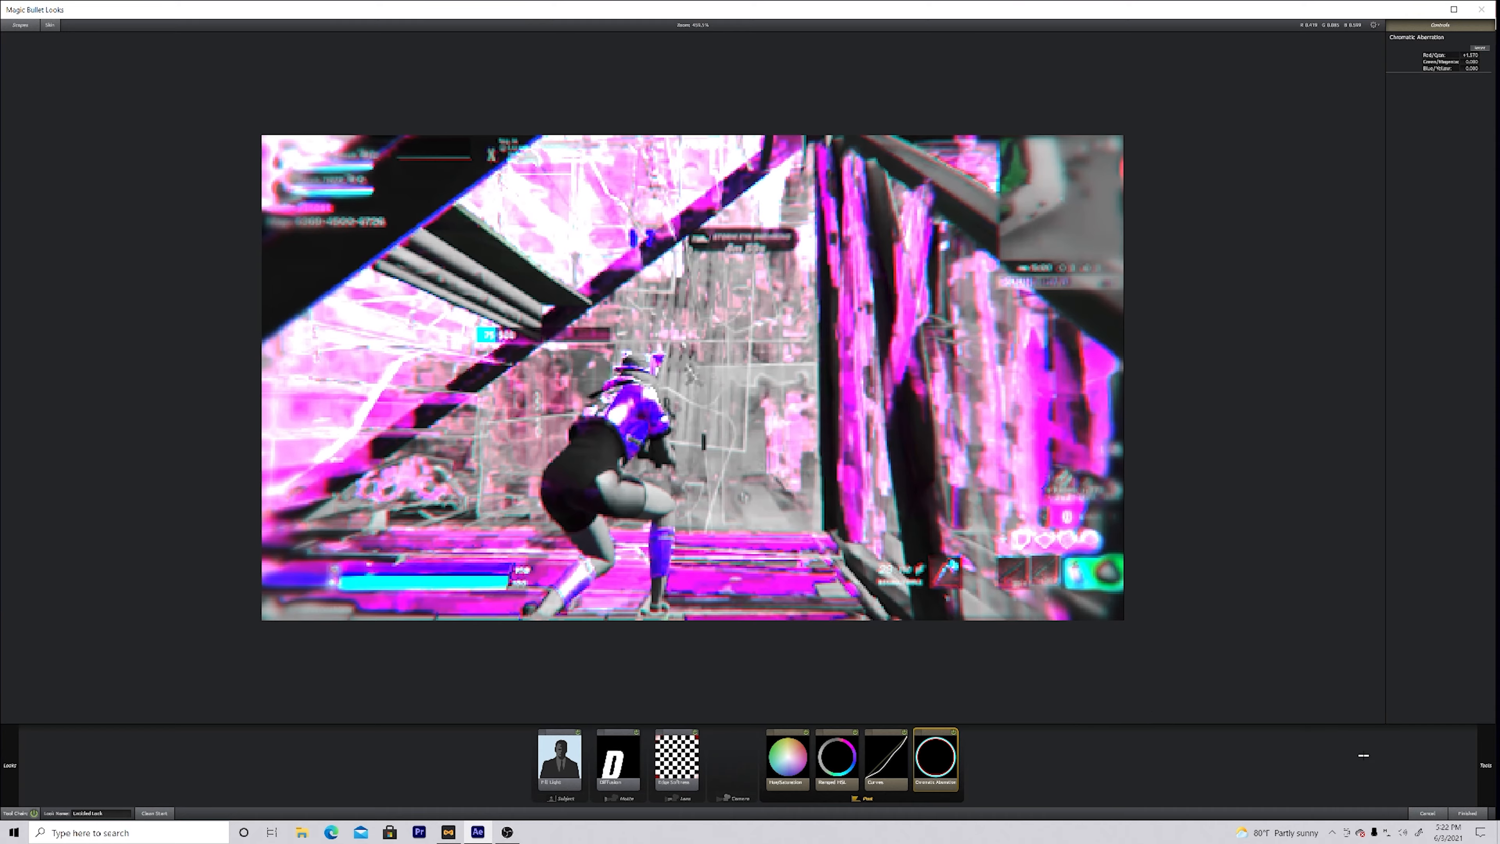
{"action": "left_click", "coordinate": [1467, 813]}
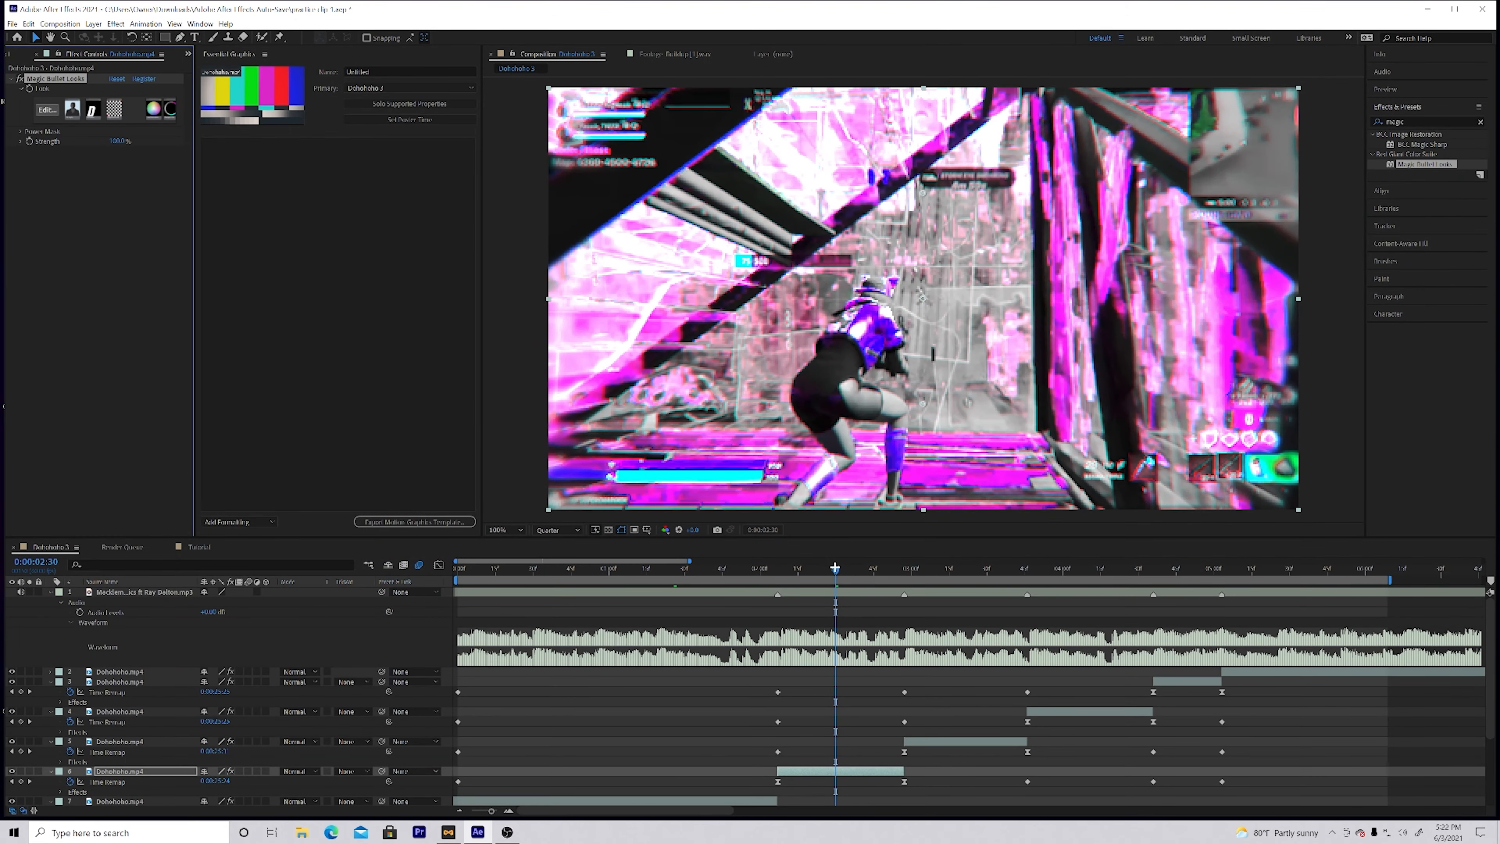
Step: Play back the composition from 0:00:00:10 through the graded clips, stopping within the third clip
{"action": "left_click_drag", "start_coordinate": [589, 567], "coordinate": [484, 559]}
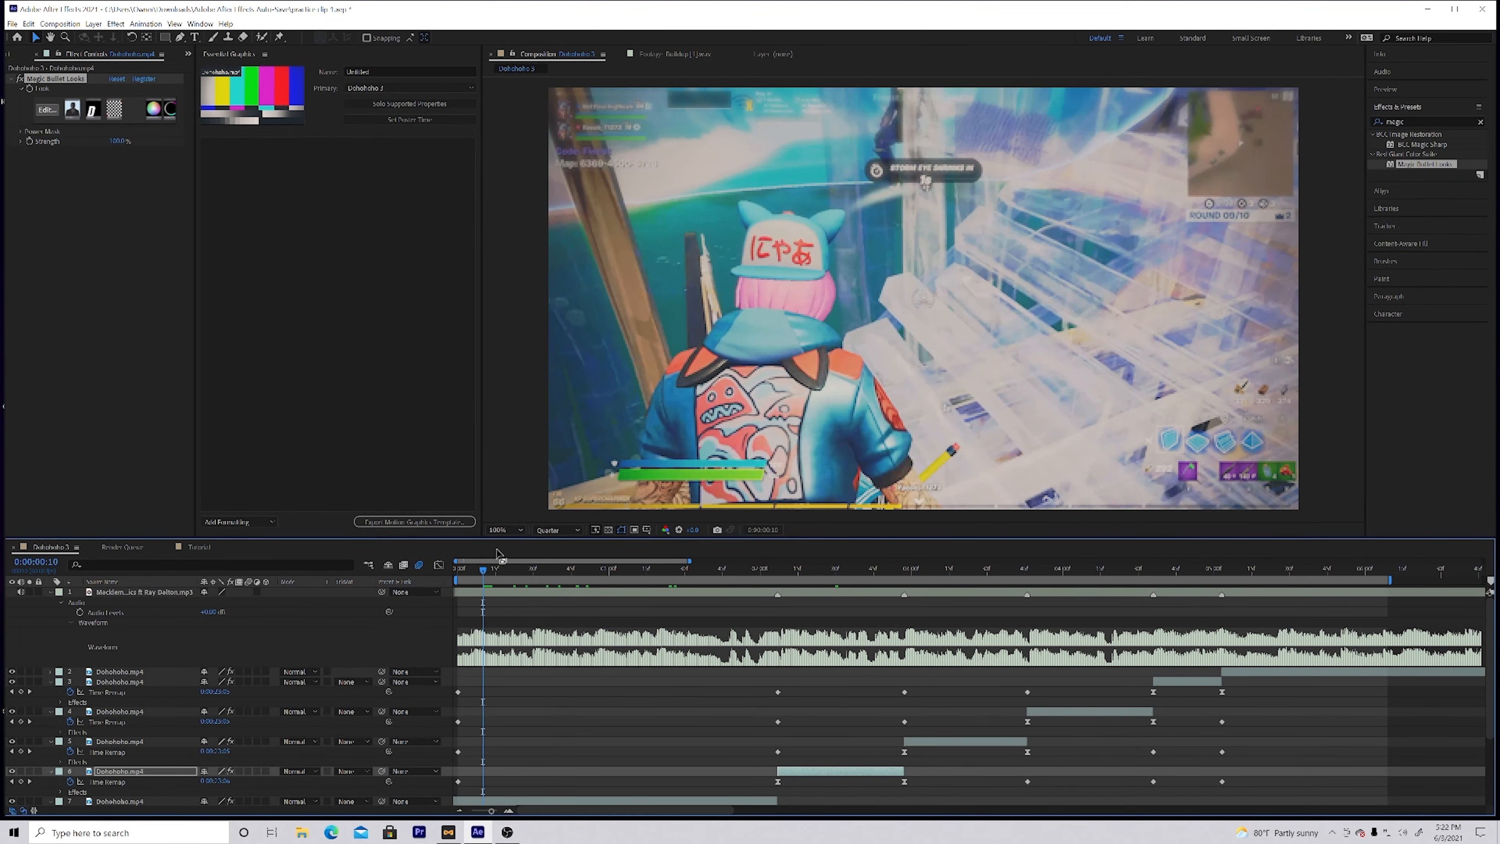
{"action": "key", "text": "space"}
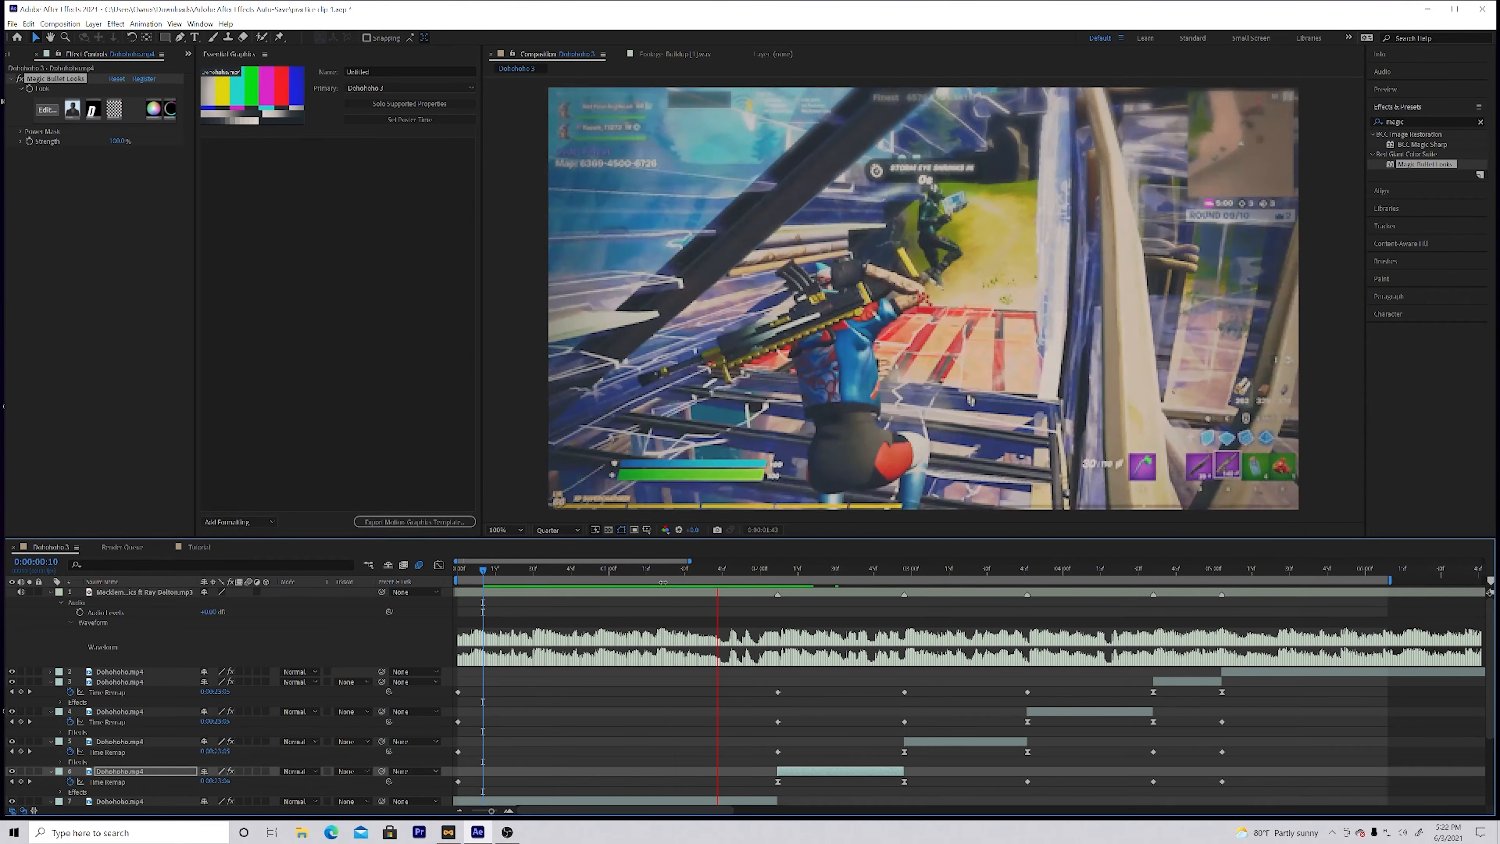
{"action": "key", "text": "space"}
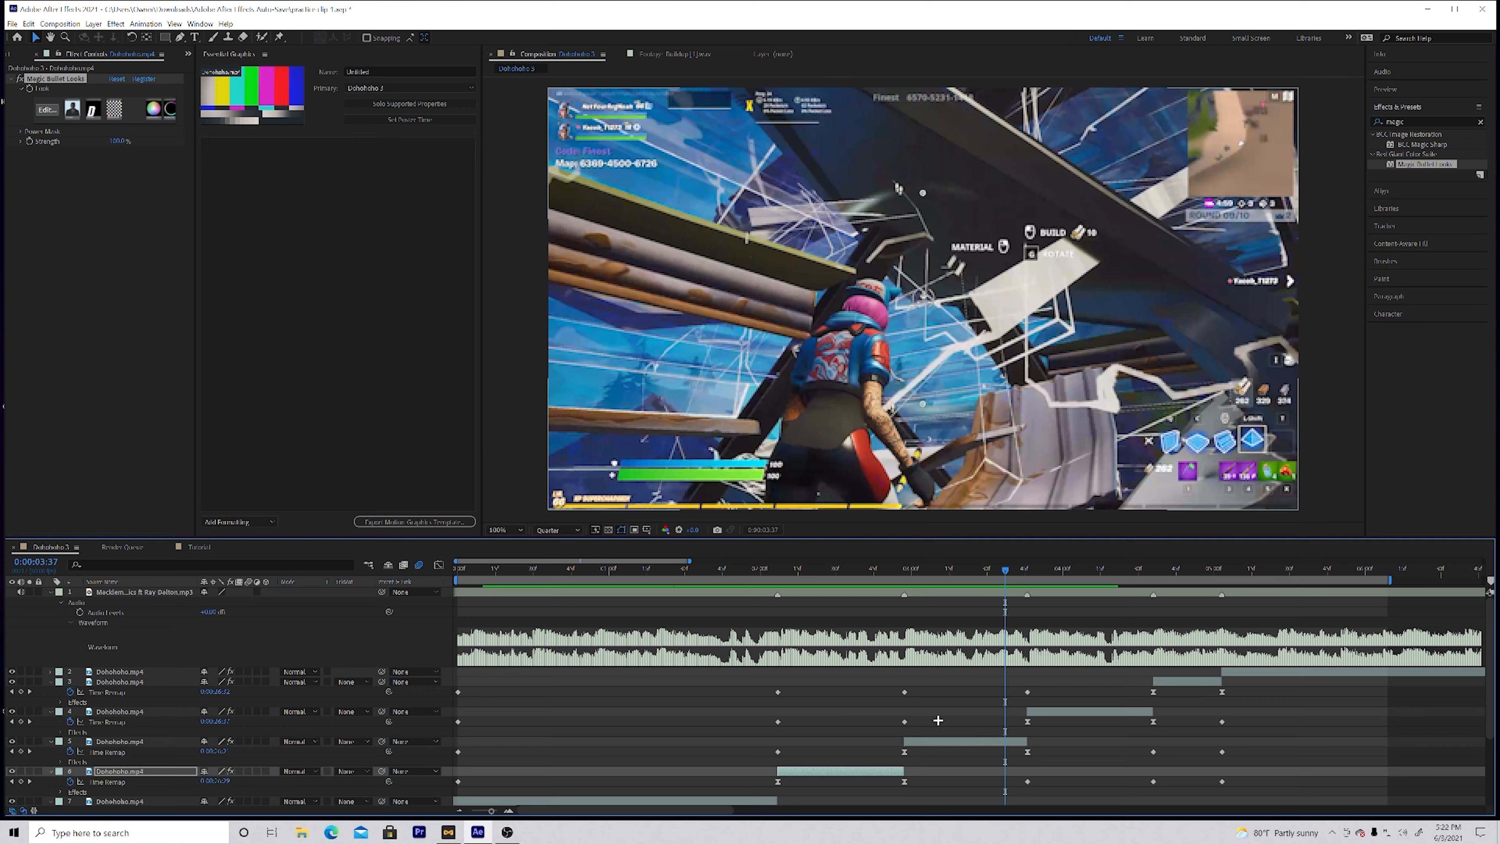
Step: Open the Magic Bullet Looks editor for the third clip and apply the weird purple preset look
{"action": "left_click", "coordinate": [970, 743]}
{"action": "left_click", "coordinate": [48, 111]}
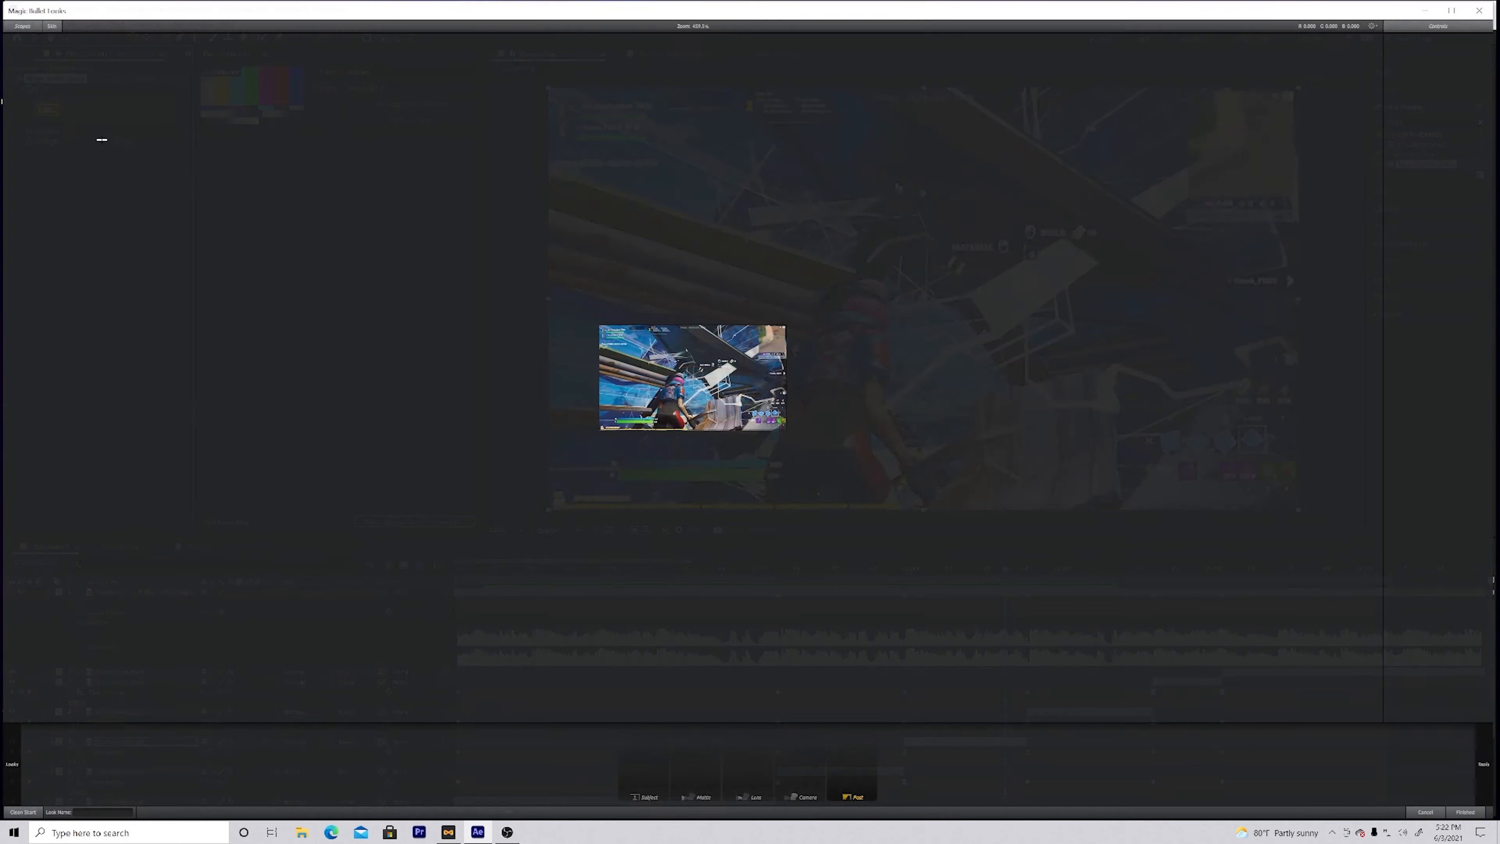
{"action": "left_click", "coordinate": [11, 767]}
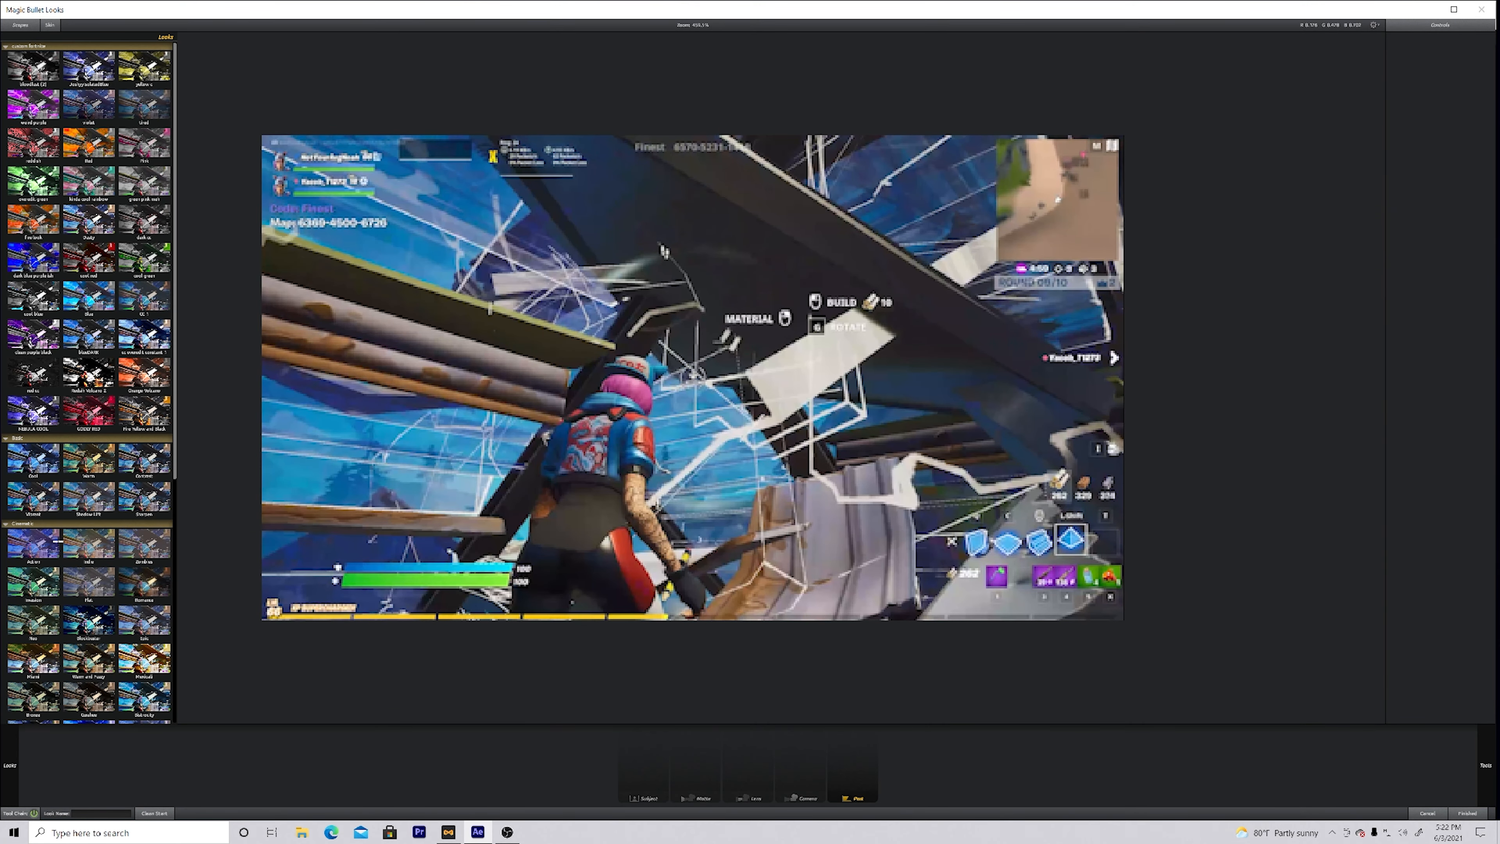
{"action": "left_click", "coordinate": [24, 107]}
{"action": "left_click", "coordinate": [24, 107]}
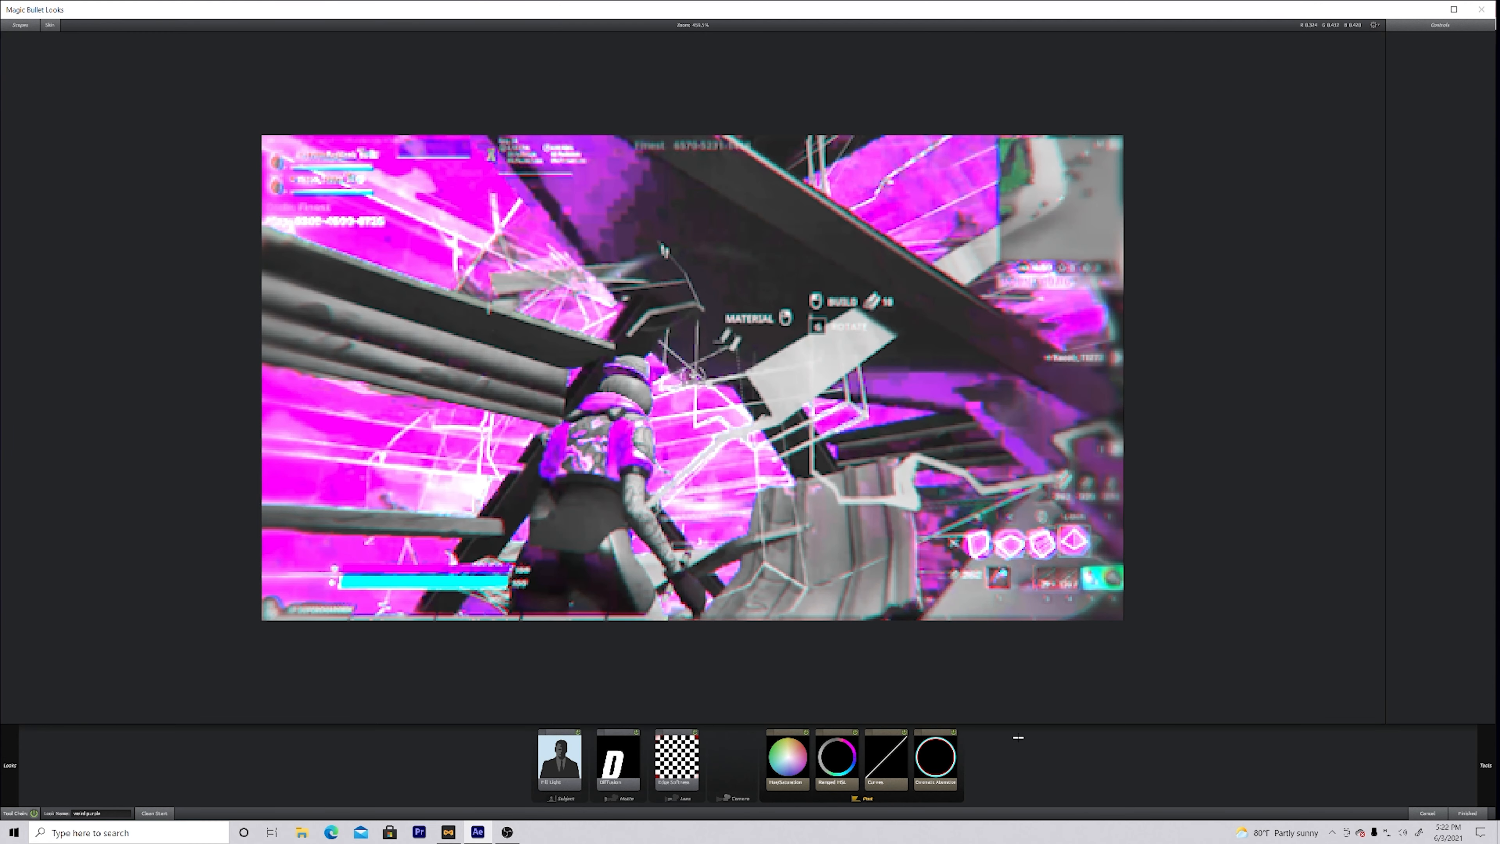
Step: Rotate the hue in Hue/Saturation until the pink areas turn blue, and apply the finished look to the third clip
{"action": "left_click", "coordinate": [783, 765]}
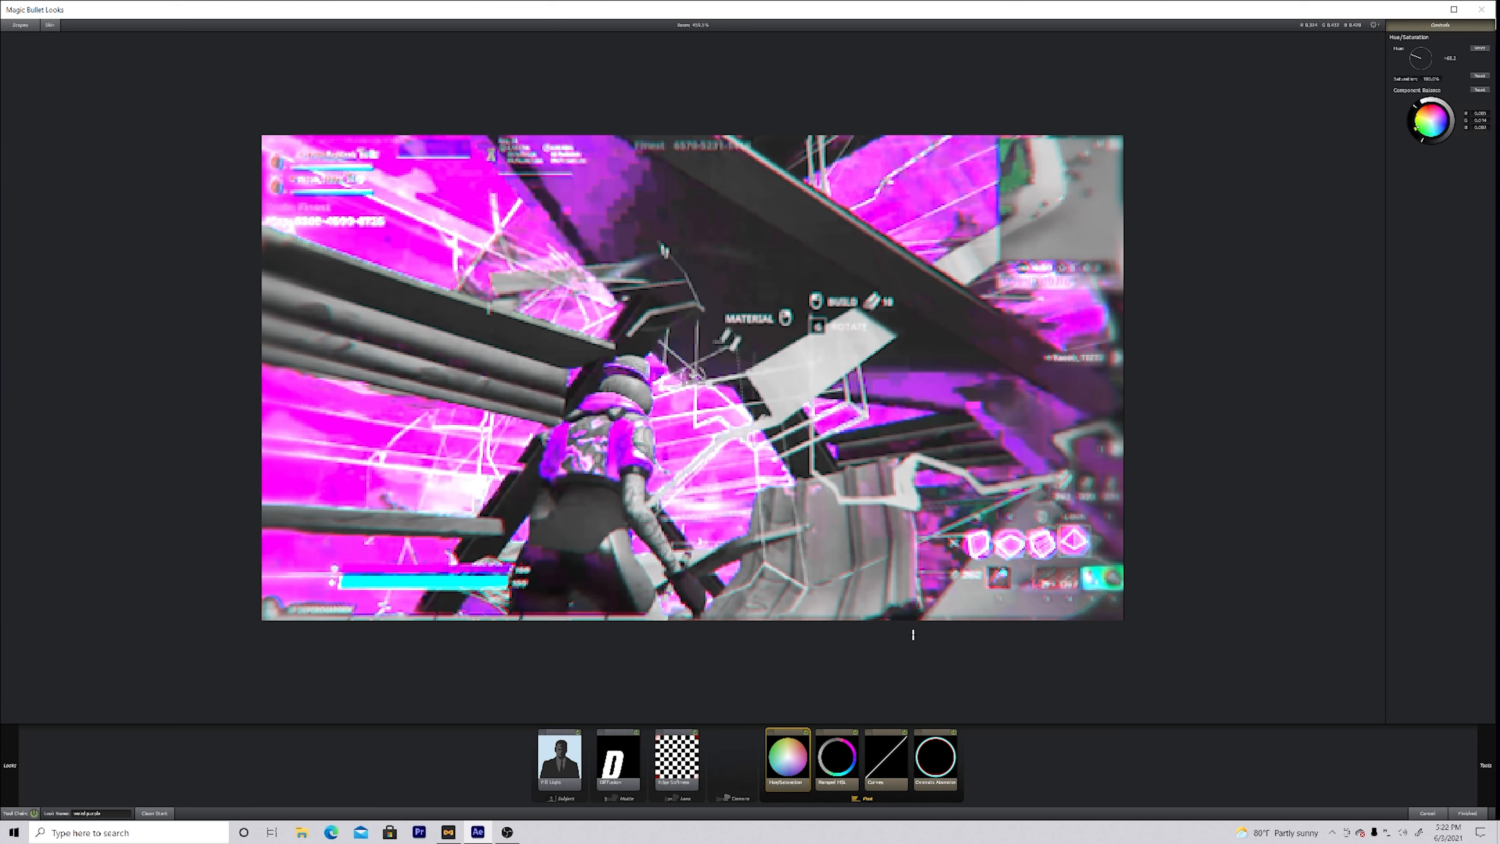
{"action": "left_click_drag", "start_coordinate": [1406, 54], "coordinate": [1413, 45]}
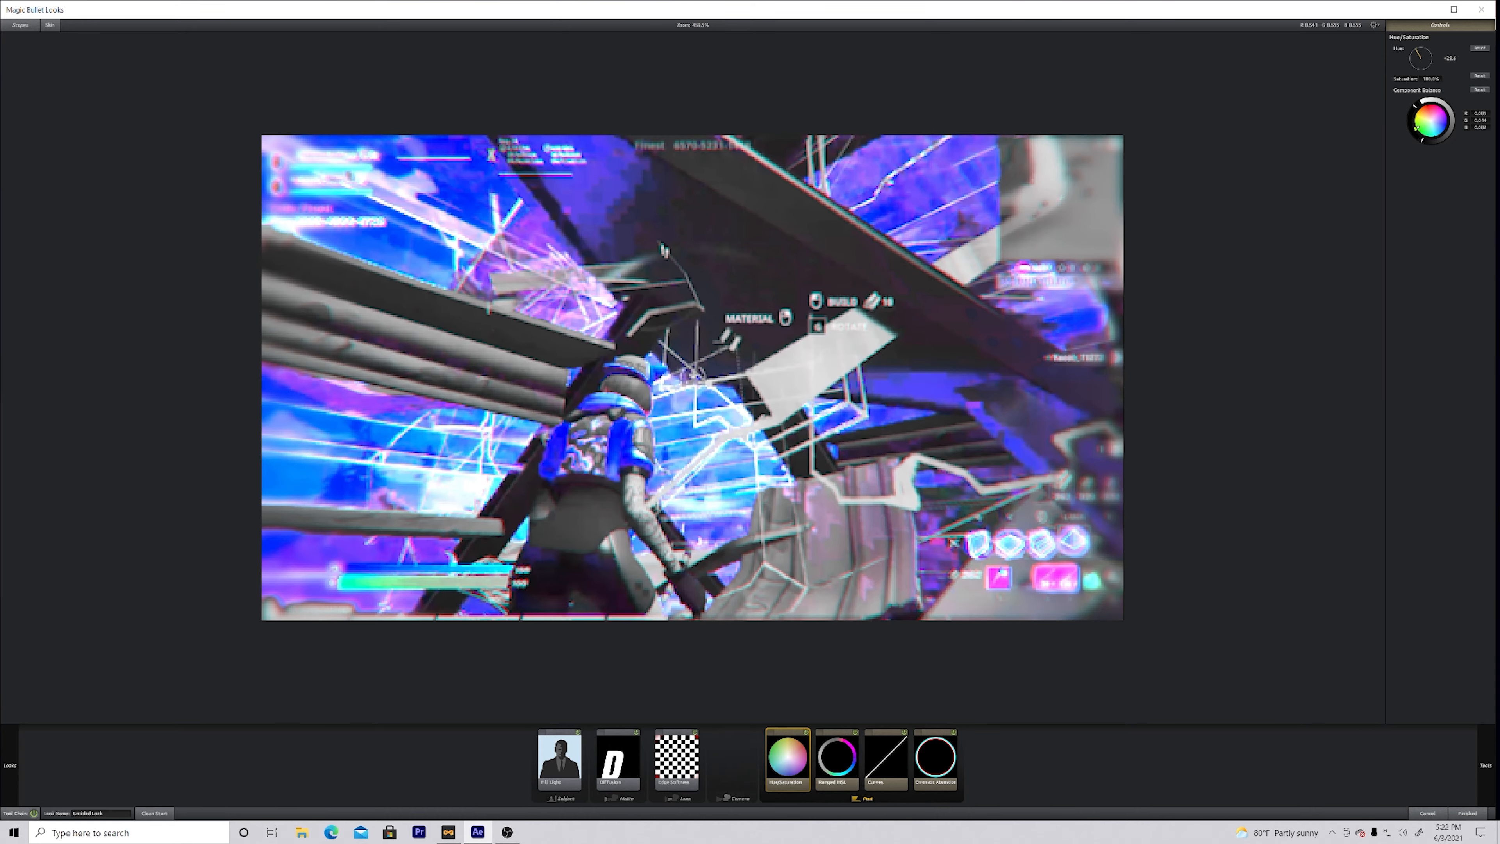
{"action": "left_click", "coordinate": [1468, 813]}
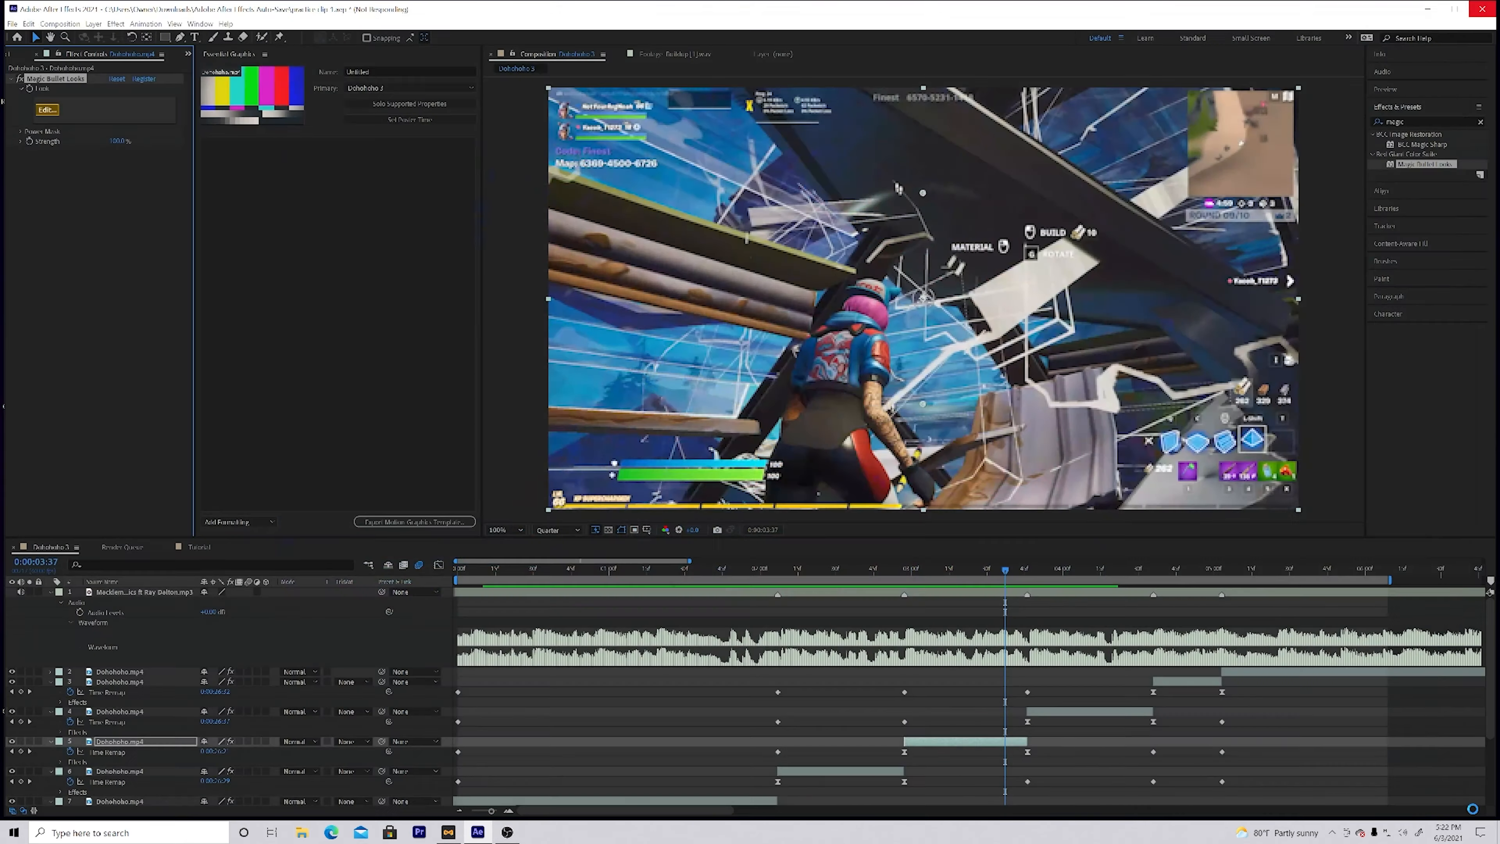
Step: Open the Magic Bullet Looks editor with its preset looks for the fourth clip, previewed at 0:00:03:58
{"action": "left_click_drag", "start_coordinate": [753, 582], "coordinate": [1061, 588]}
{"action": "left_click", "coordinate": [1070, 714]}
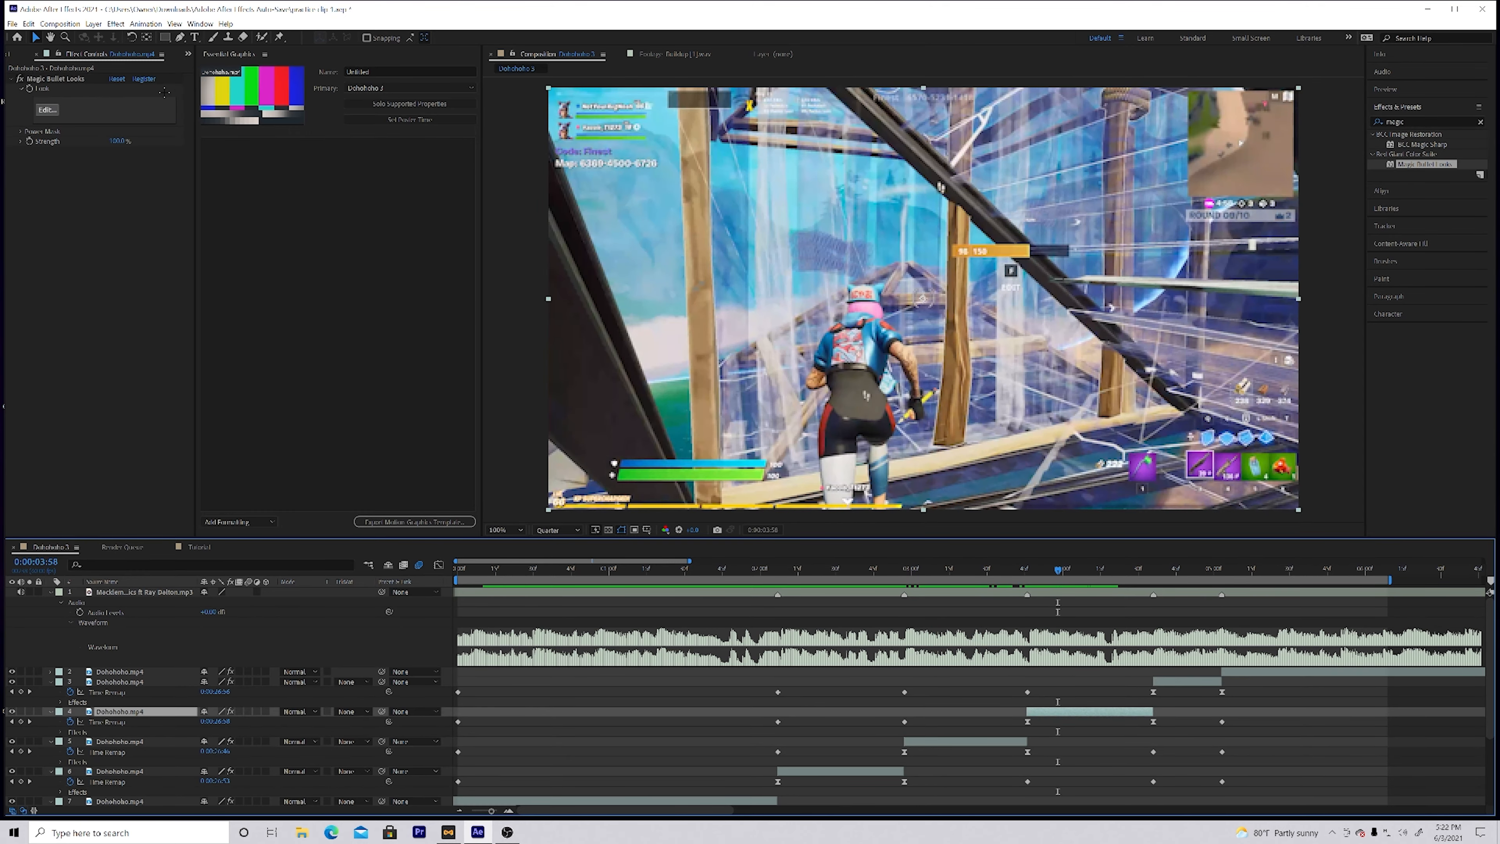
{"action": "left_click", "coordinate": [47, 109]}
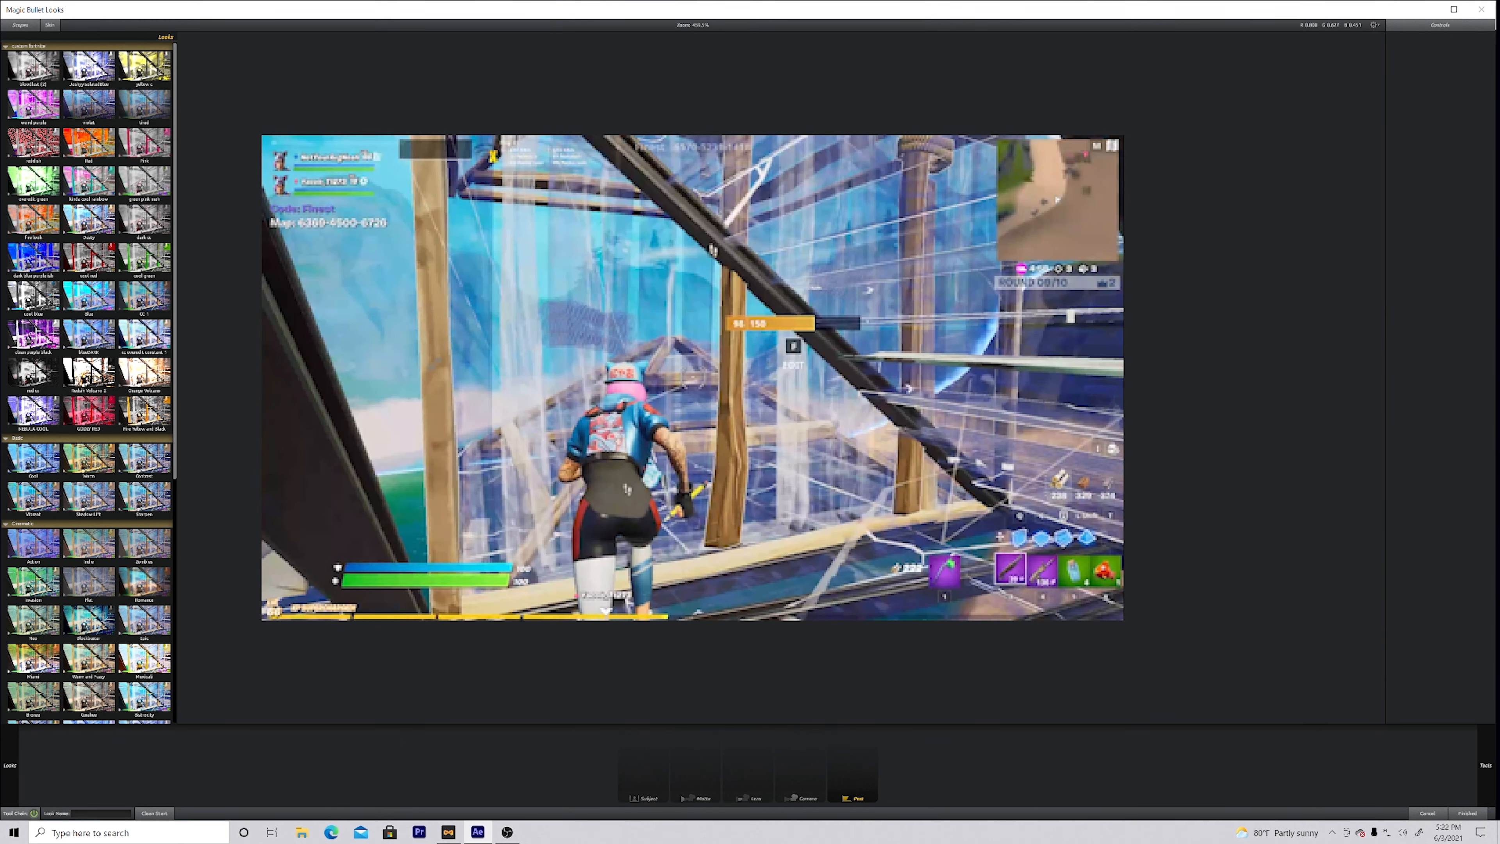
{"action": "mouse_move", "coordinate": [7, 780]}
Step: Apply the weird purple preset look with its Hue/Saturation hue rotated to cyan-blue to the fourth clip, and preview the result
{"action": "left_click", "coordinate": [64, 151]}
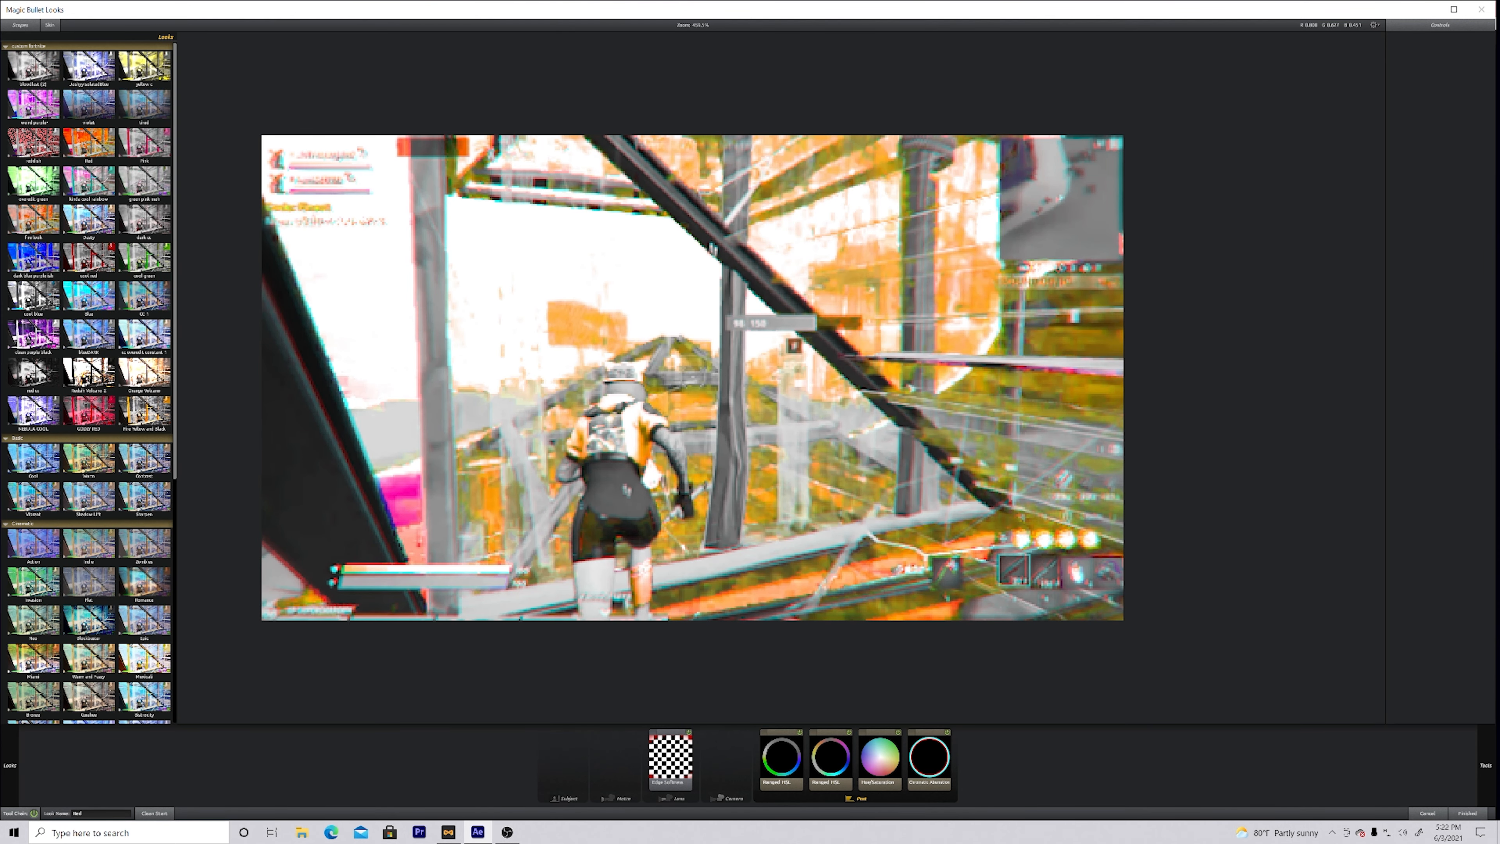
{"action": "left_click", "coordinate": [38, 108]}
{"action": "left_click", "coordinate": [793, 756]}
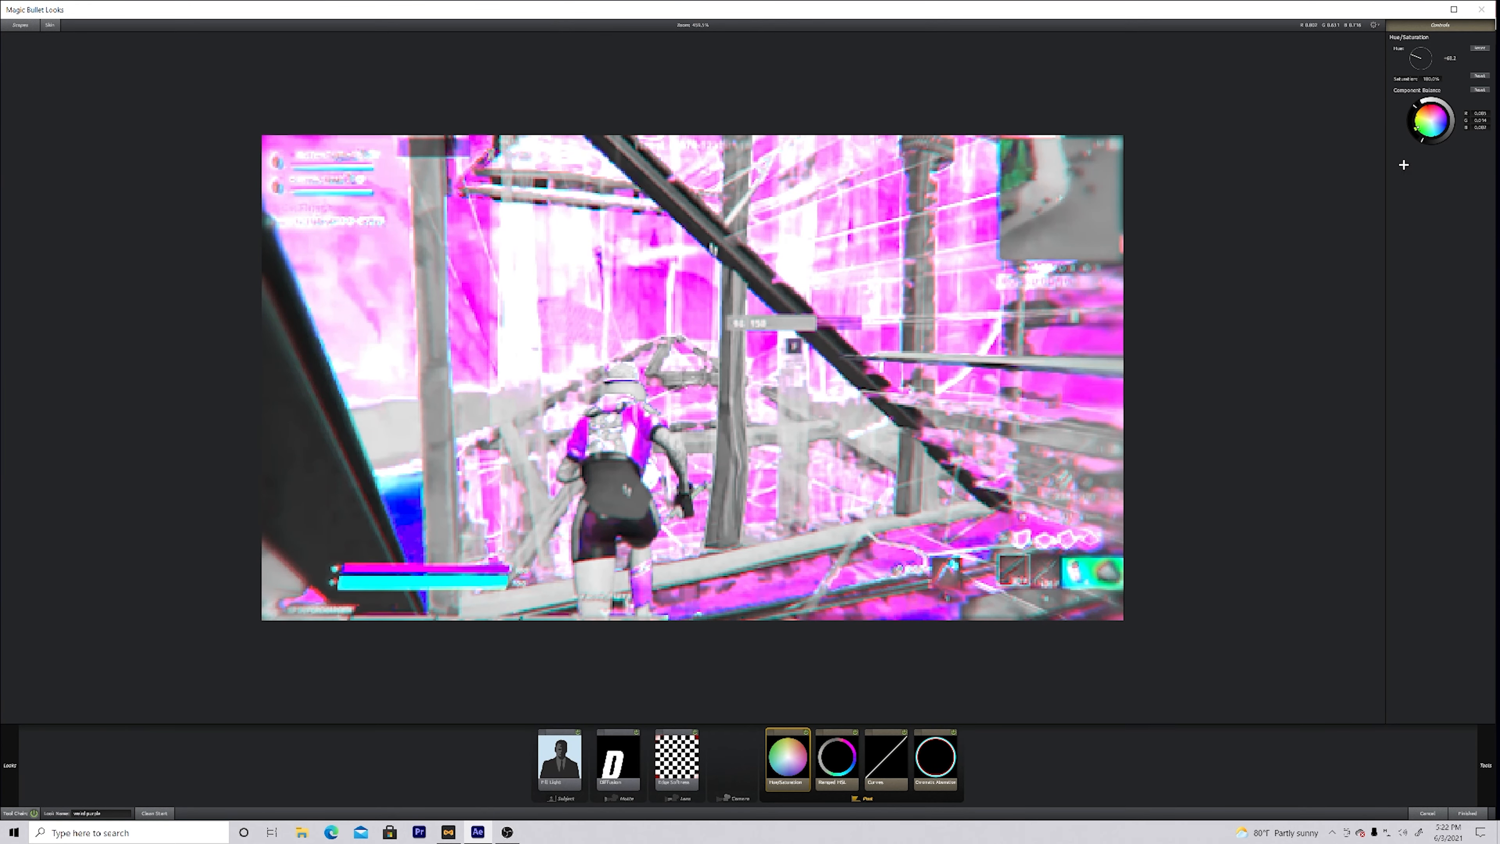
{"action": "left_click_drag", "start_coordinate": [1422, 59], "coordinate": [1416, 49]}
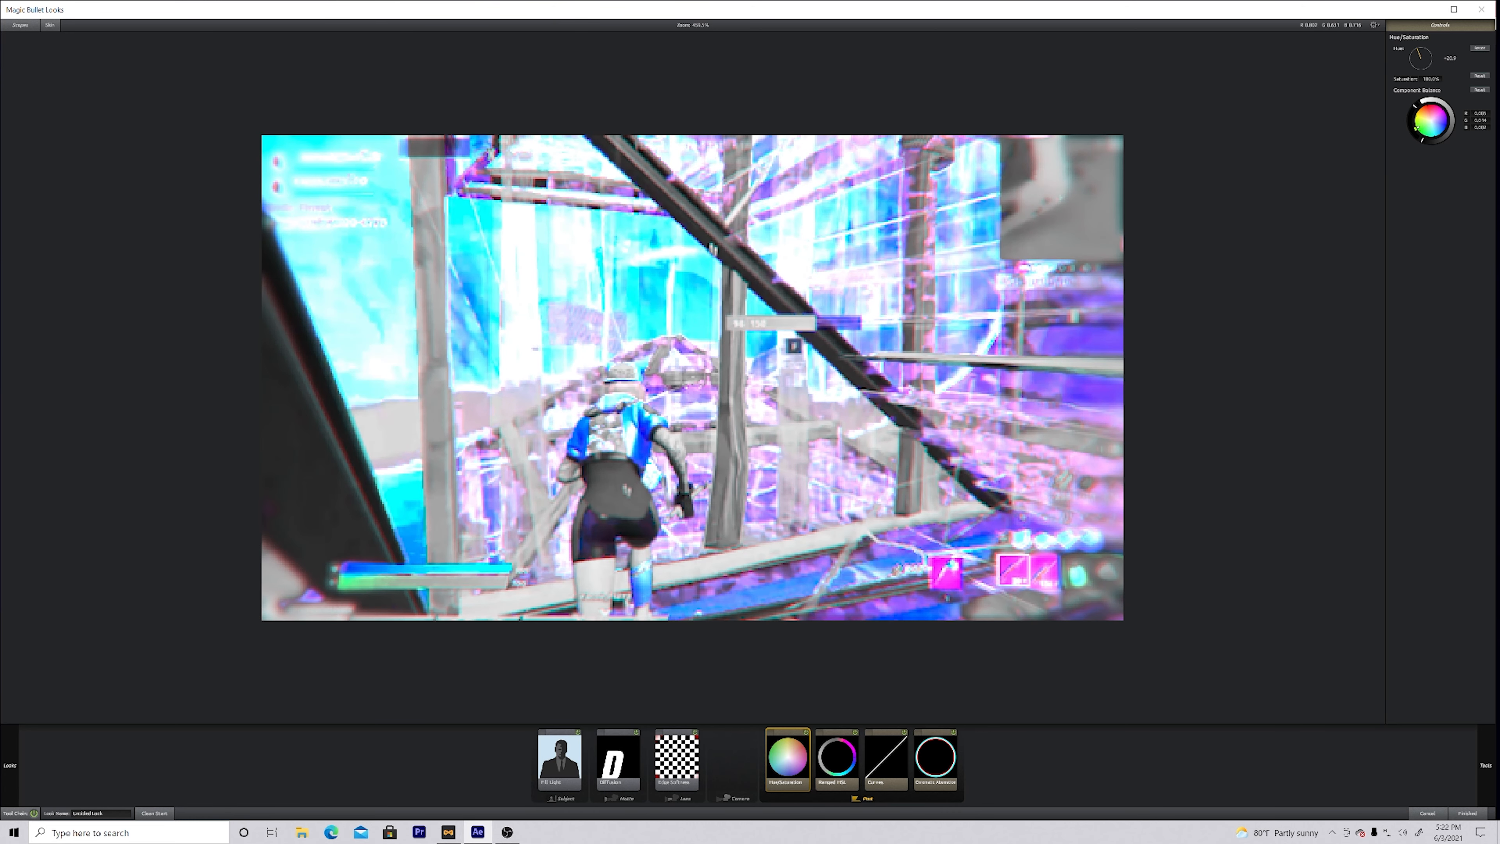
{"action": "left_click", "coordinate": [1462, 813]}
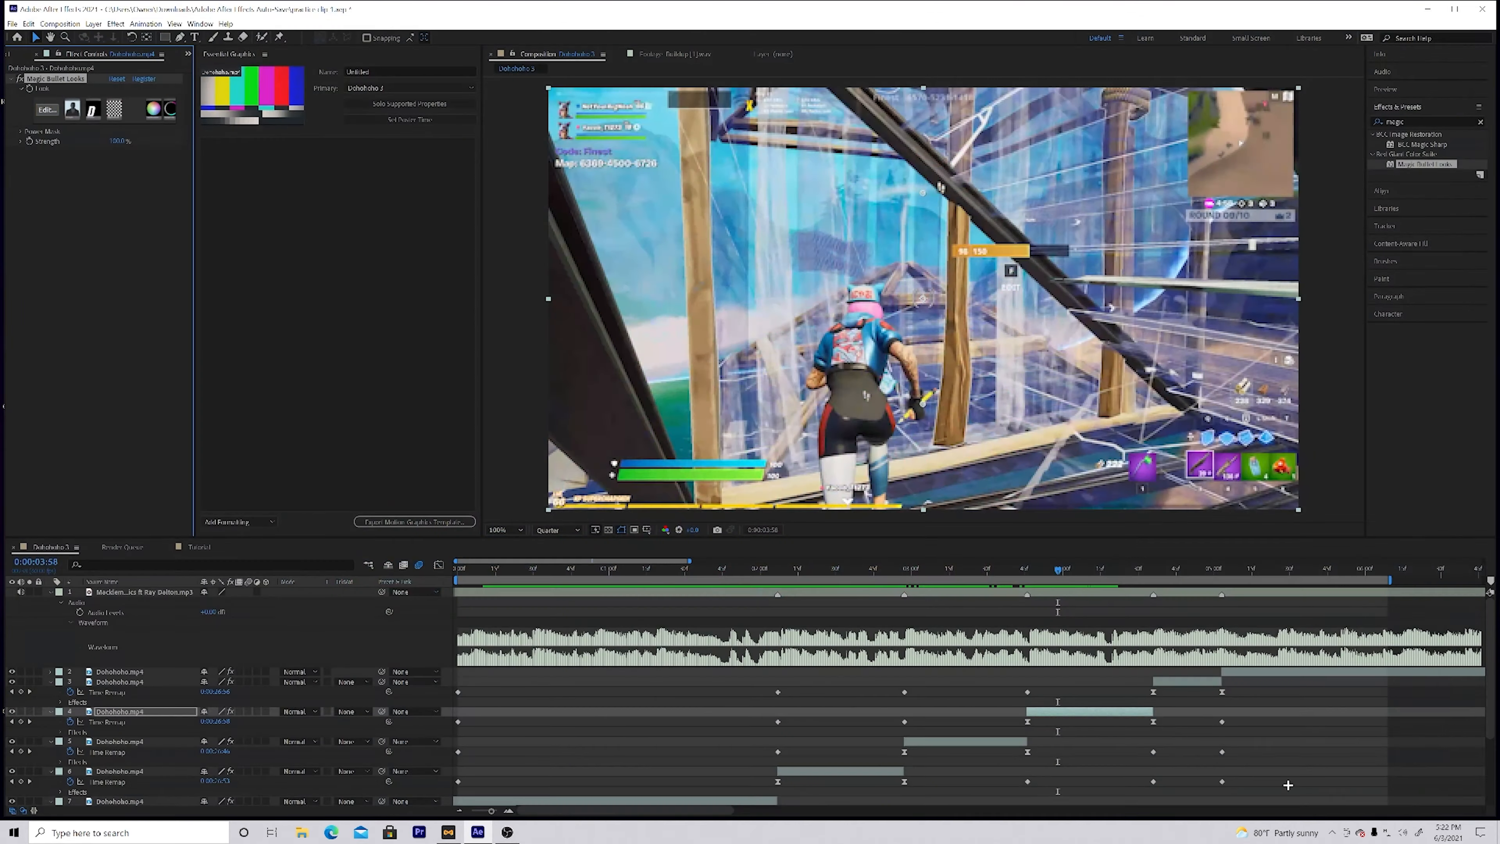
{"action": "left_click_drag", "start_coordinate": [1060, 568], "coordinate": [957, 576]}
{"action": "key", "text": "space"}
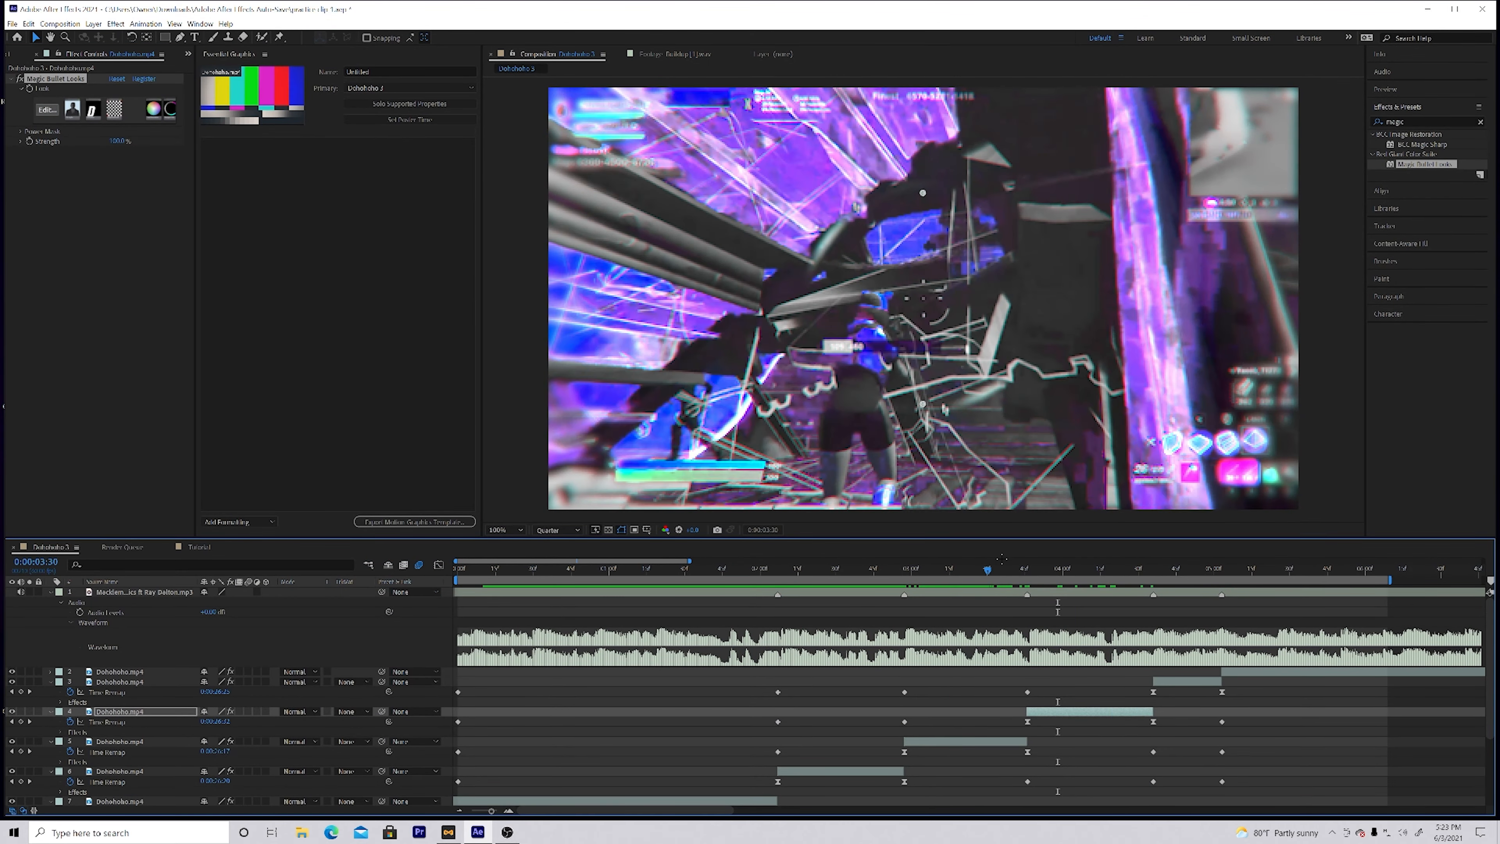
Step: Open the Magic Bullet Looks editor for the fifth clip at 0:00:04:51 and choose the weird purple preset look
{"action": "left_click_drag", "start_coordinate": [1193, 566], "coordinate": [1191, 592]}
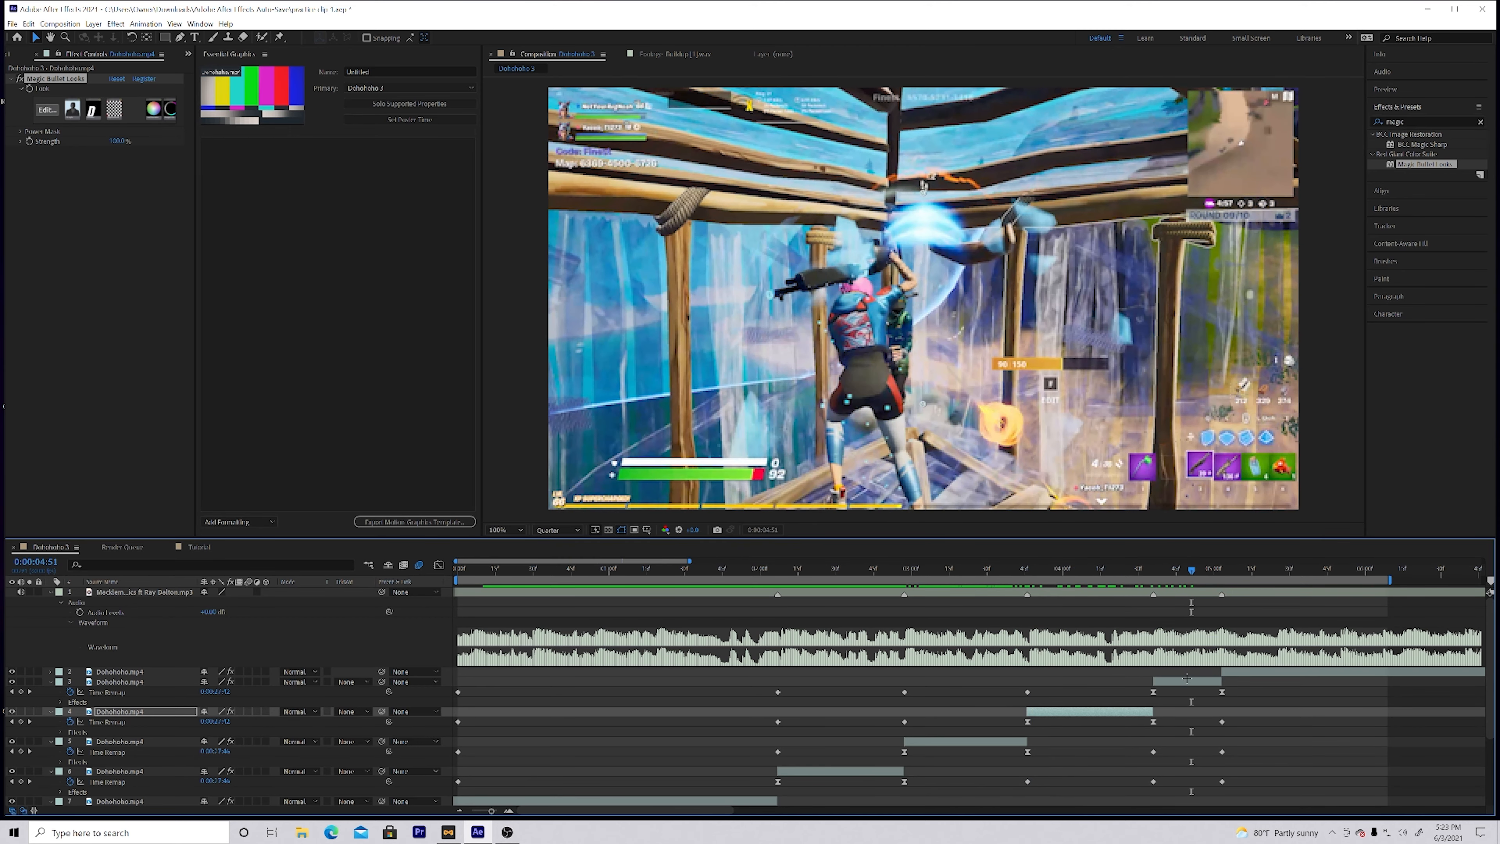
{"action": "left_click", "coordinate": [1188, 682]}
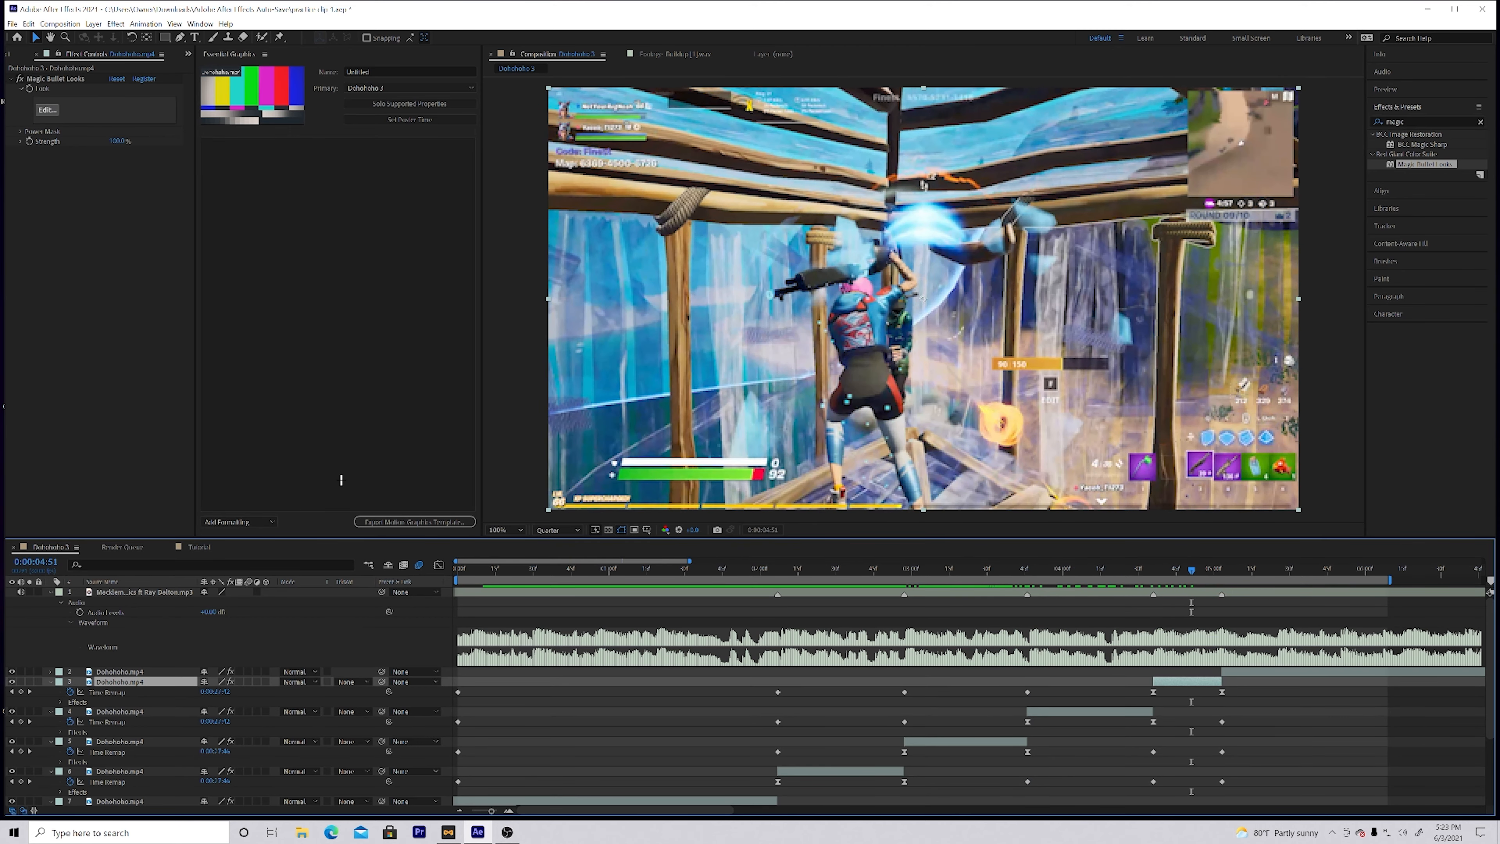
{"action": "left_click", "coordinate": [48, 109]}
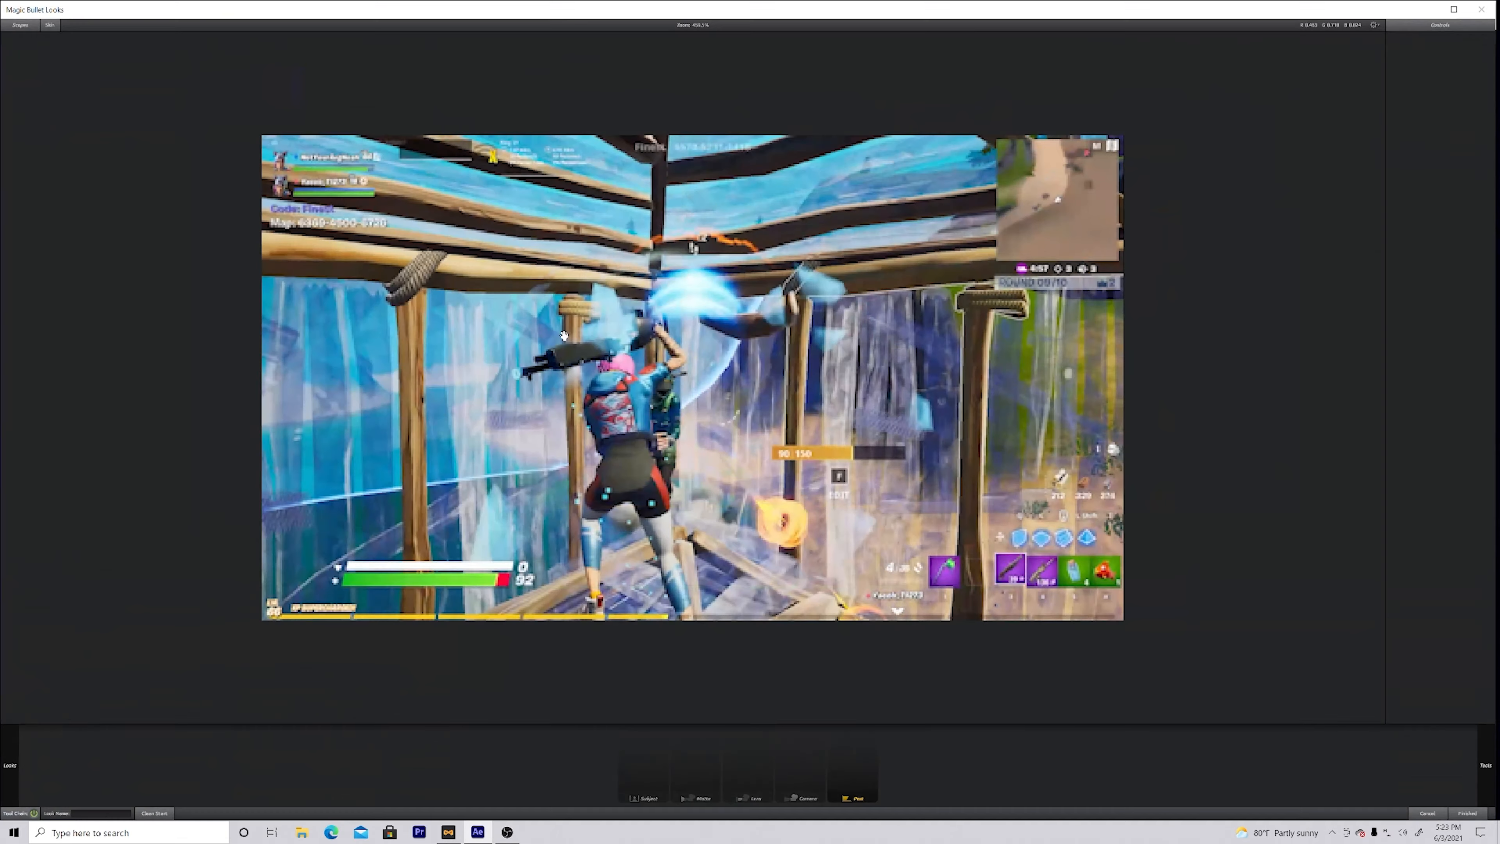
{"action": "mouse_move", "coordinate": [9, 764]}
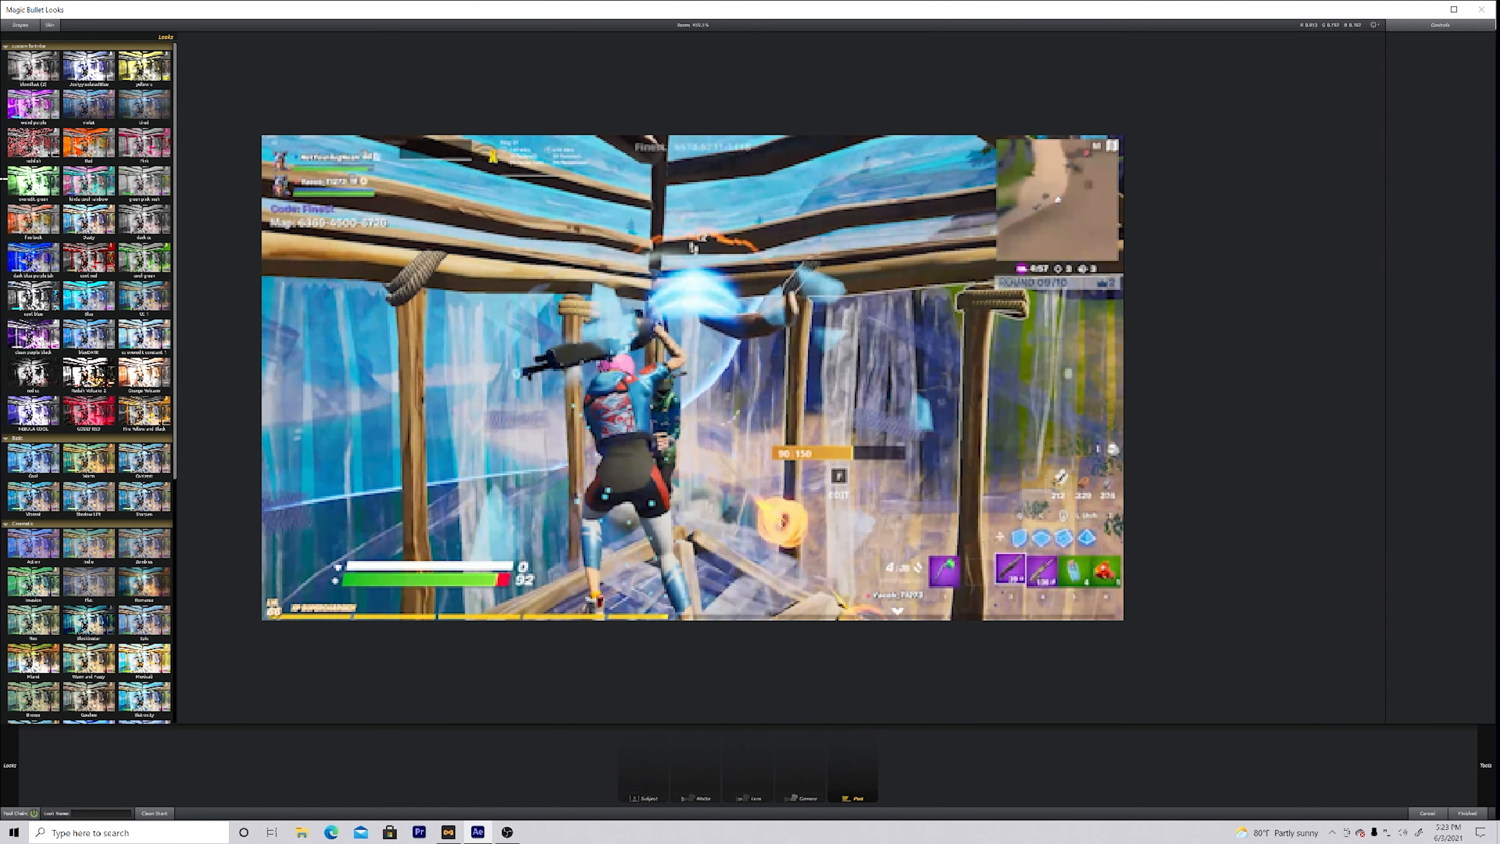
{"action": "left_click", "coordinate": [88, 658]}
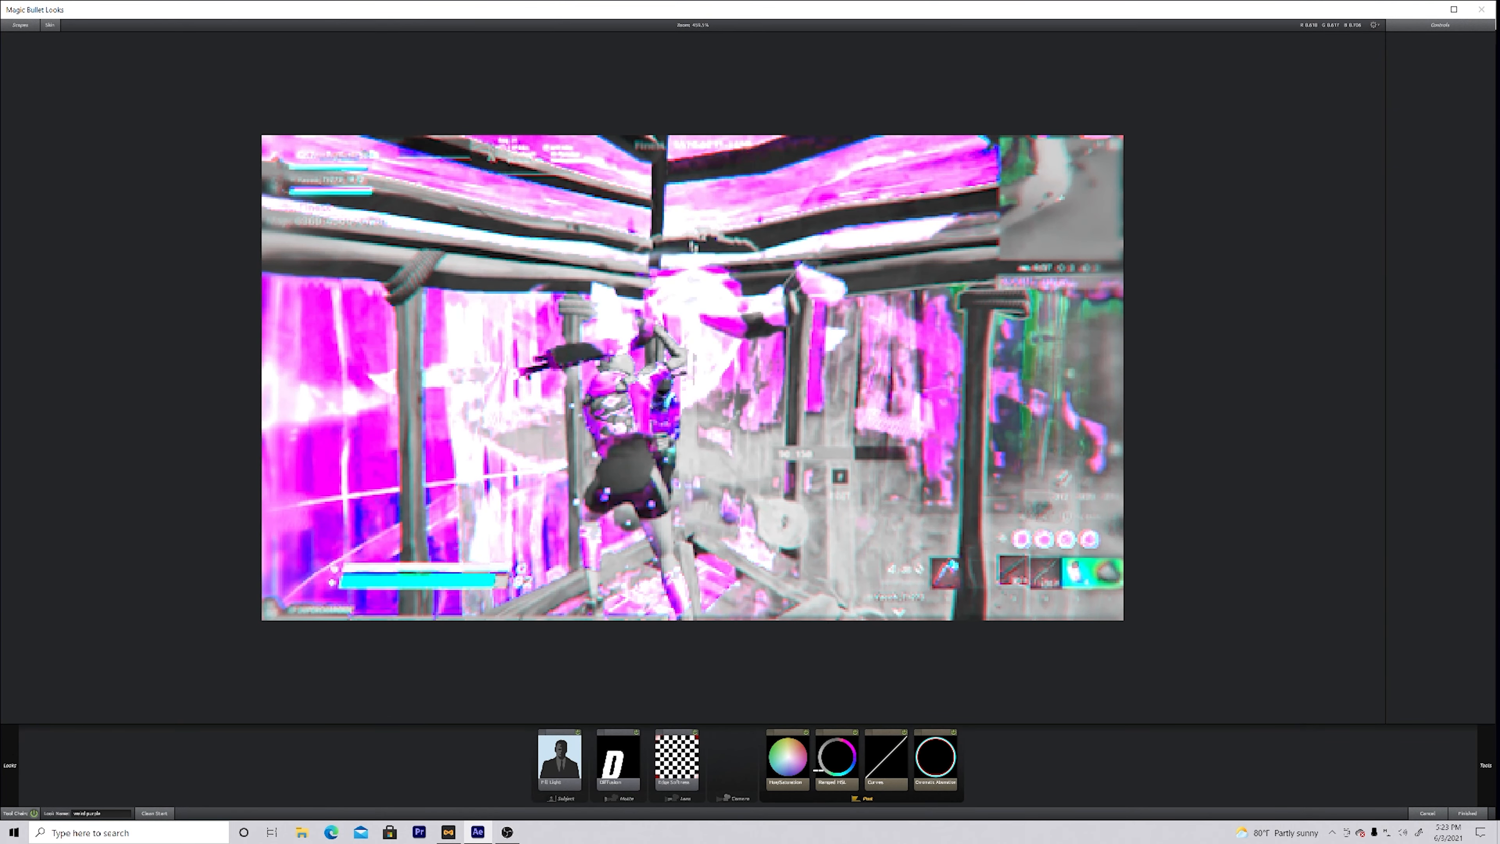
Step: Rotate the hue in Hue/Saturation until the pink areas turn green, then apply the look to the fifth clip and play back
{"action": "left_click", "coordinate": [783, 765]}
{"action": "left_click_drag", "start_coordinate": [1411, 55], "coordinate": [1428, 51]}
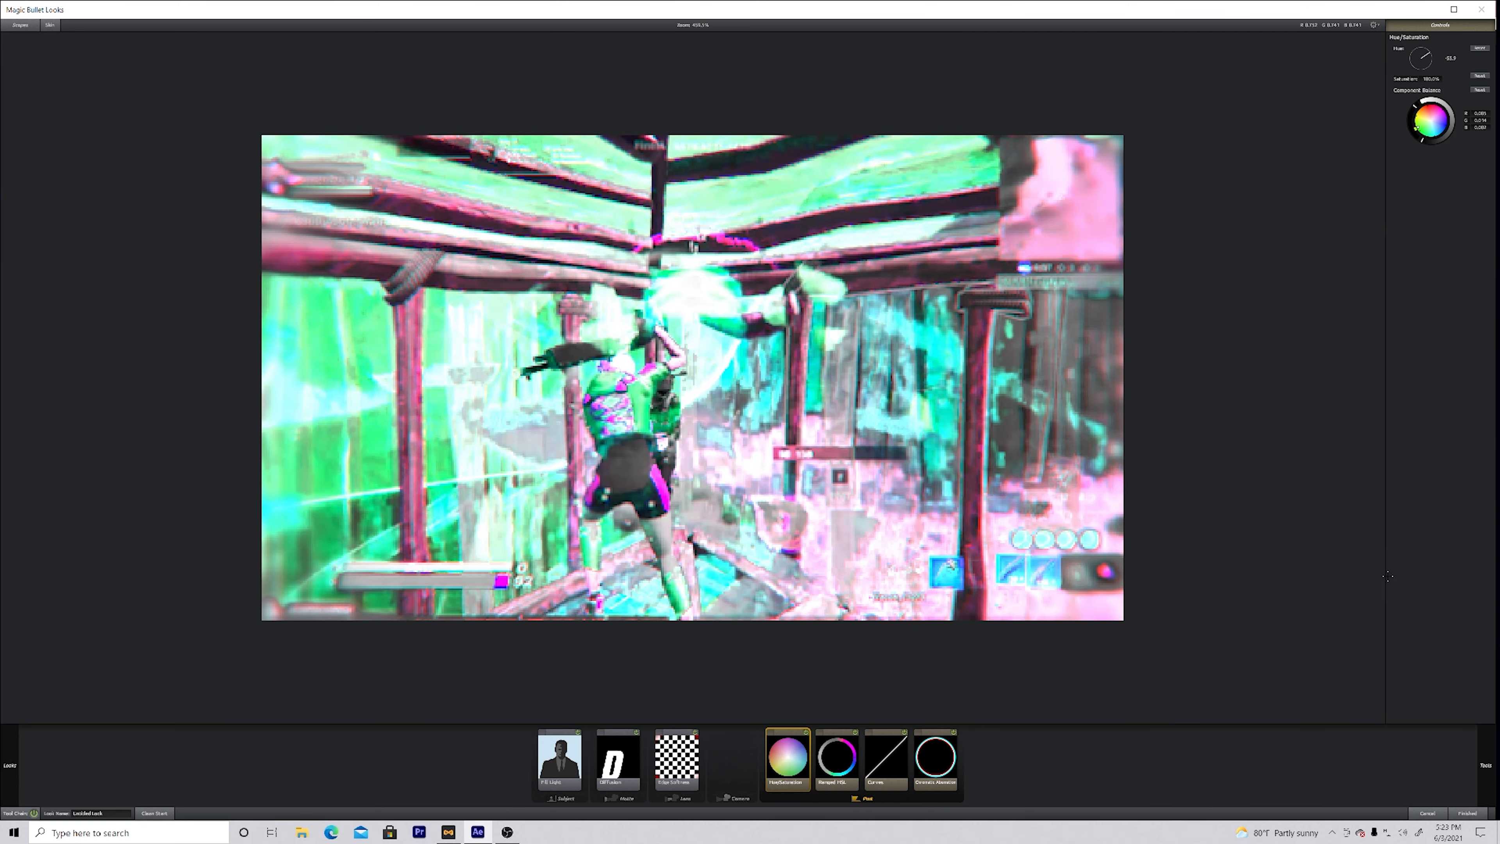
{"action": "left_click", "coordinate": [1467, 814]}
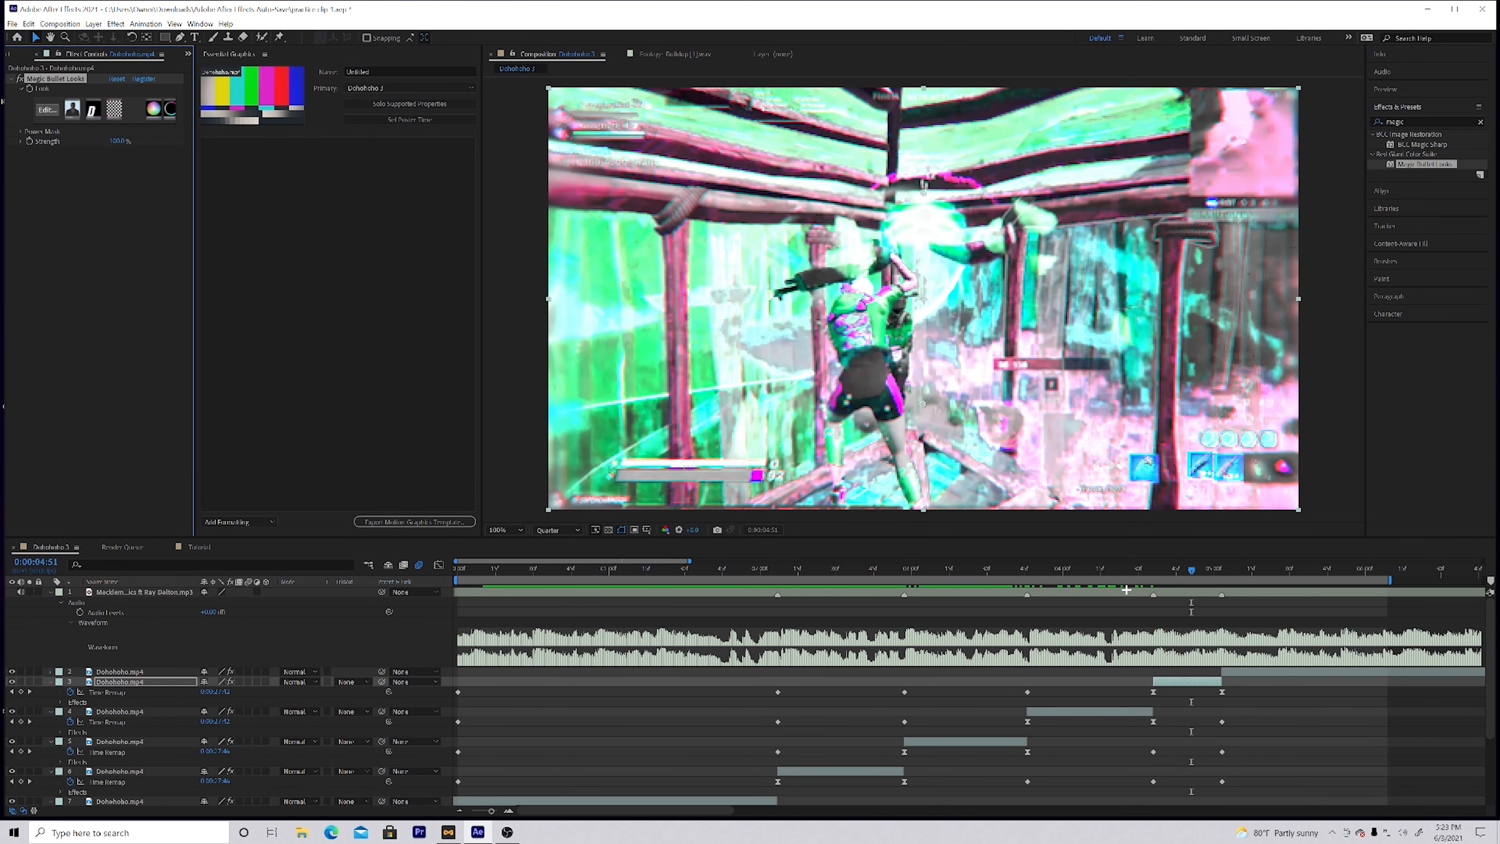
{"action": "key", "text": "space"}
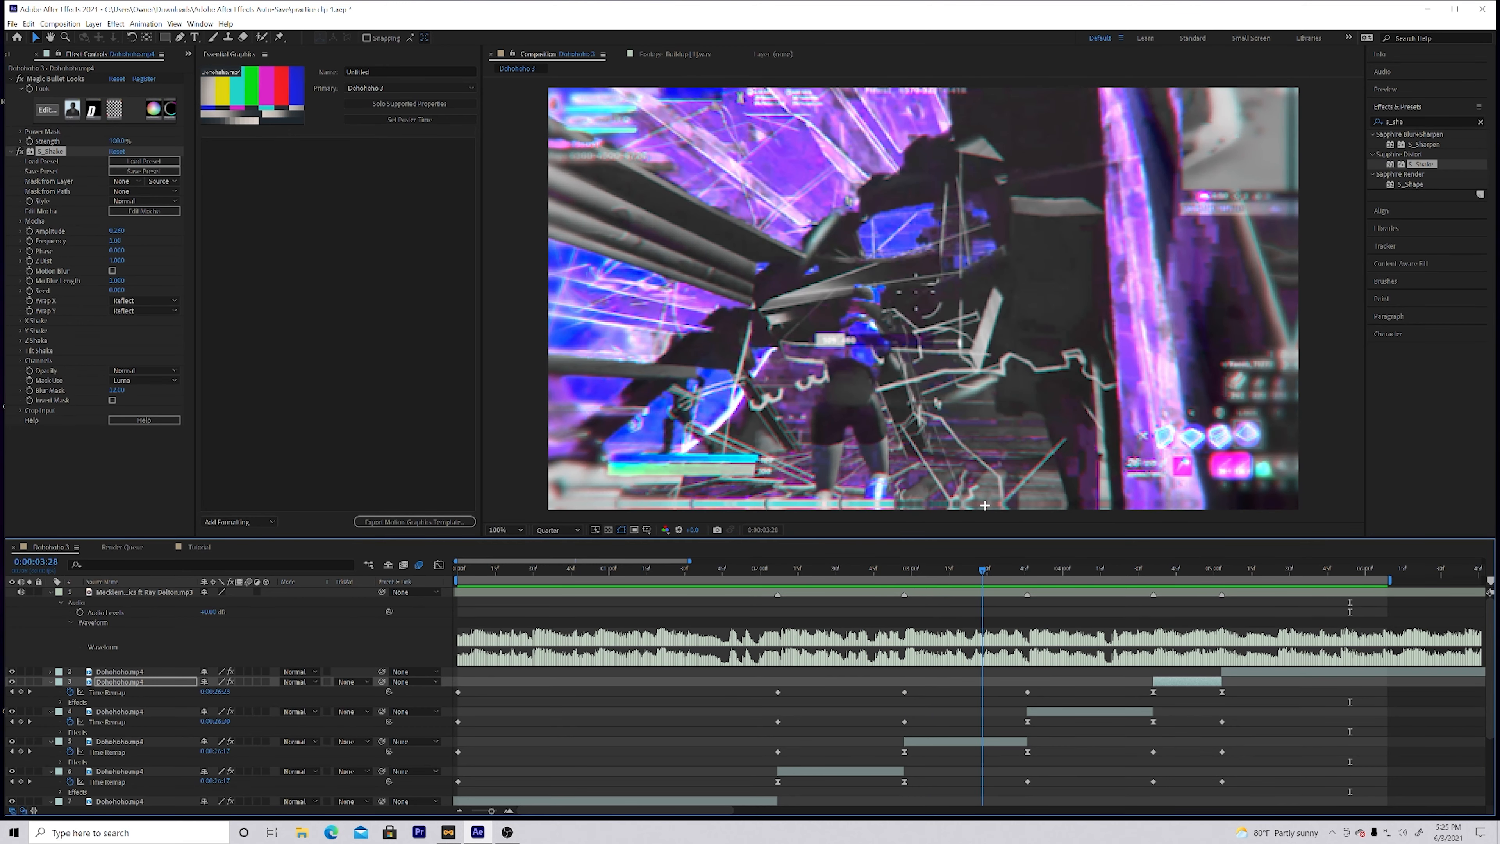
Step: Search the effects and presets for "josh" and apply the joshyy impact animation preset to the sixth clip at 0:00:05:29
{"action": "left_click", "coordinate": [1269, 672]}
{"action": "left_click", "coordinate": [1468, 123]}
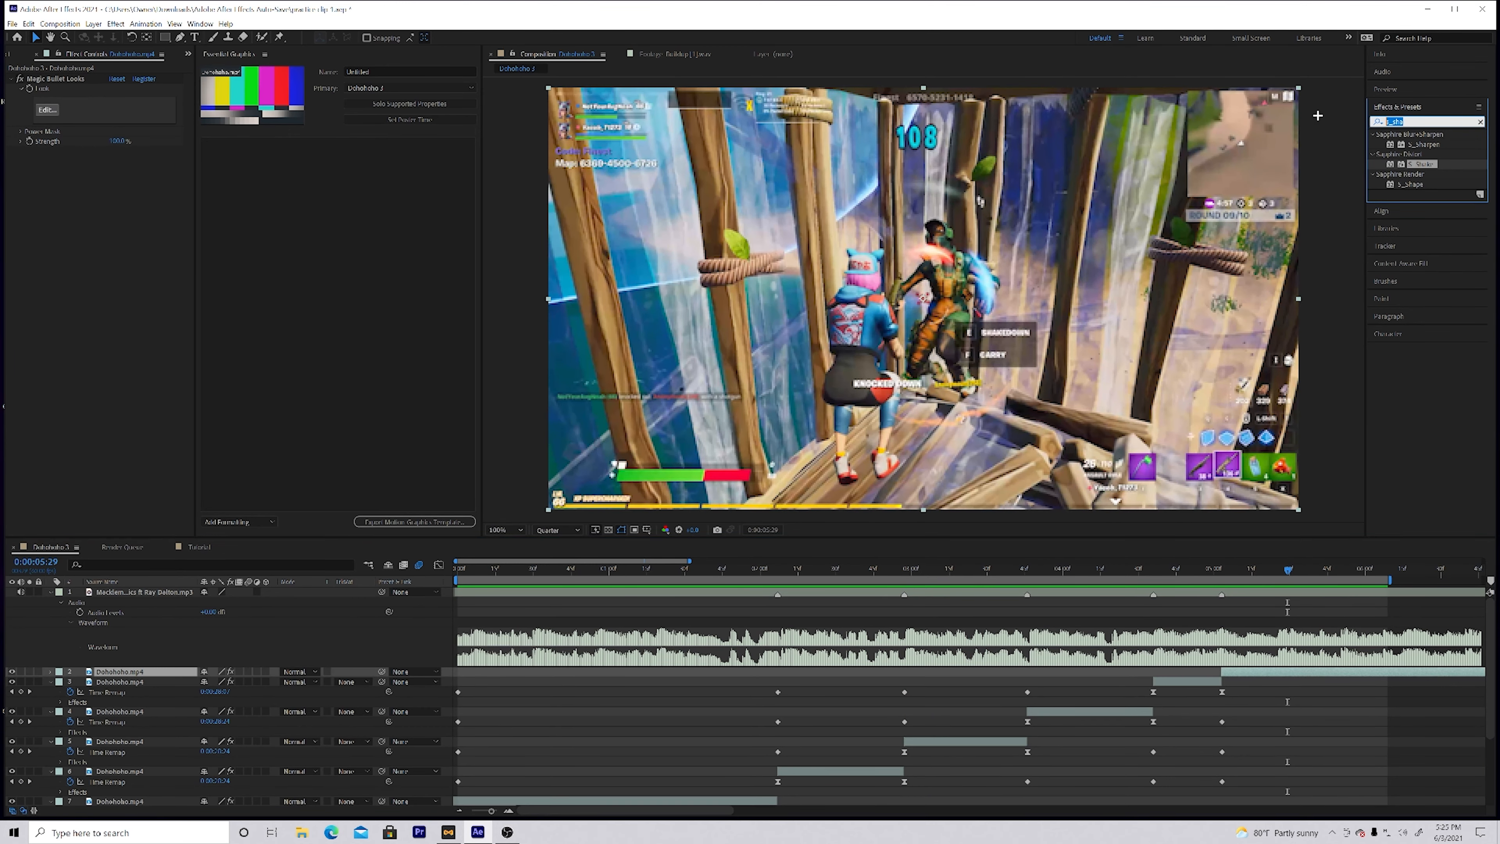
{"action": "key", "text": "BackSpace"}
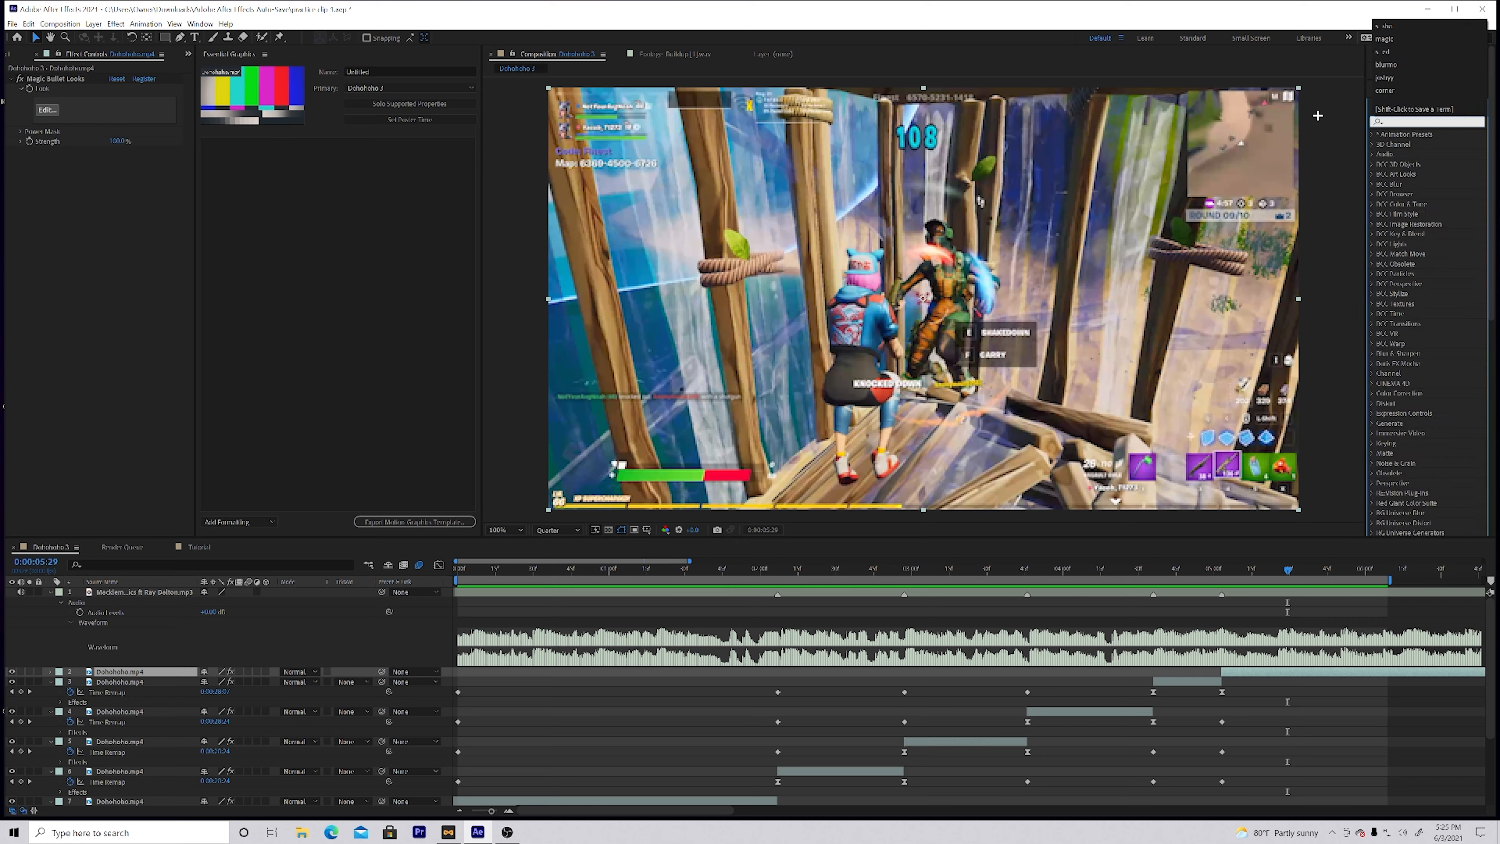
{"action": "type", "text": "josh"}
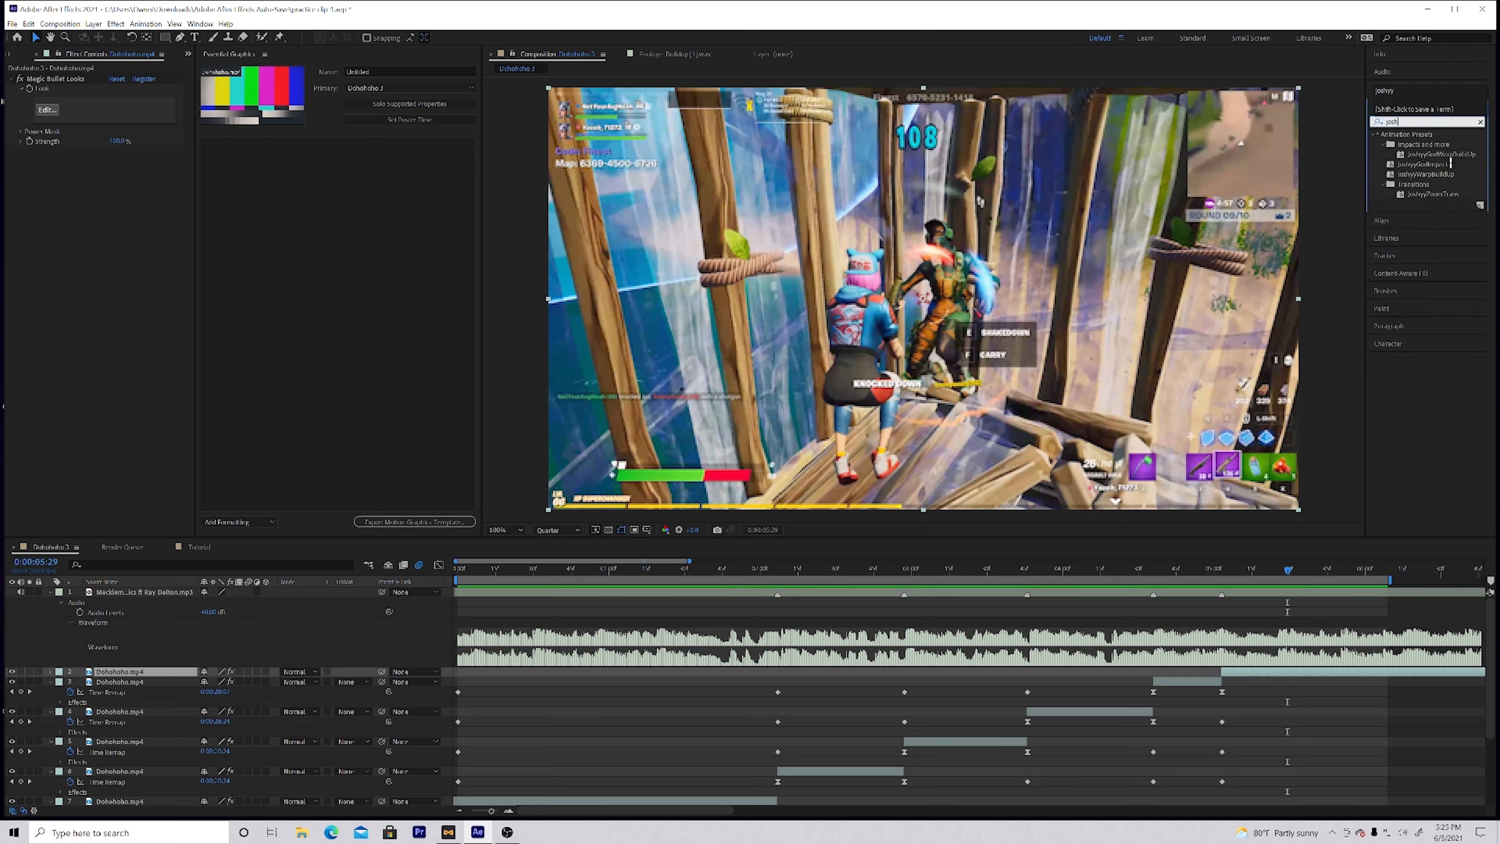
{"action": "left_click_drag", "start_coordinate": [1421, 164], "coordinate": [1252, 671]}
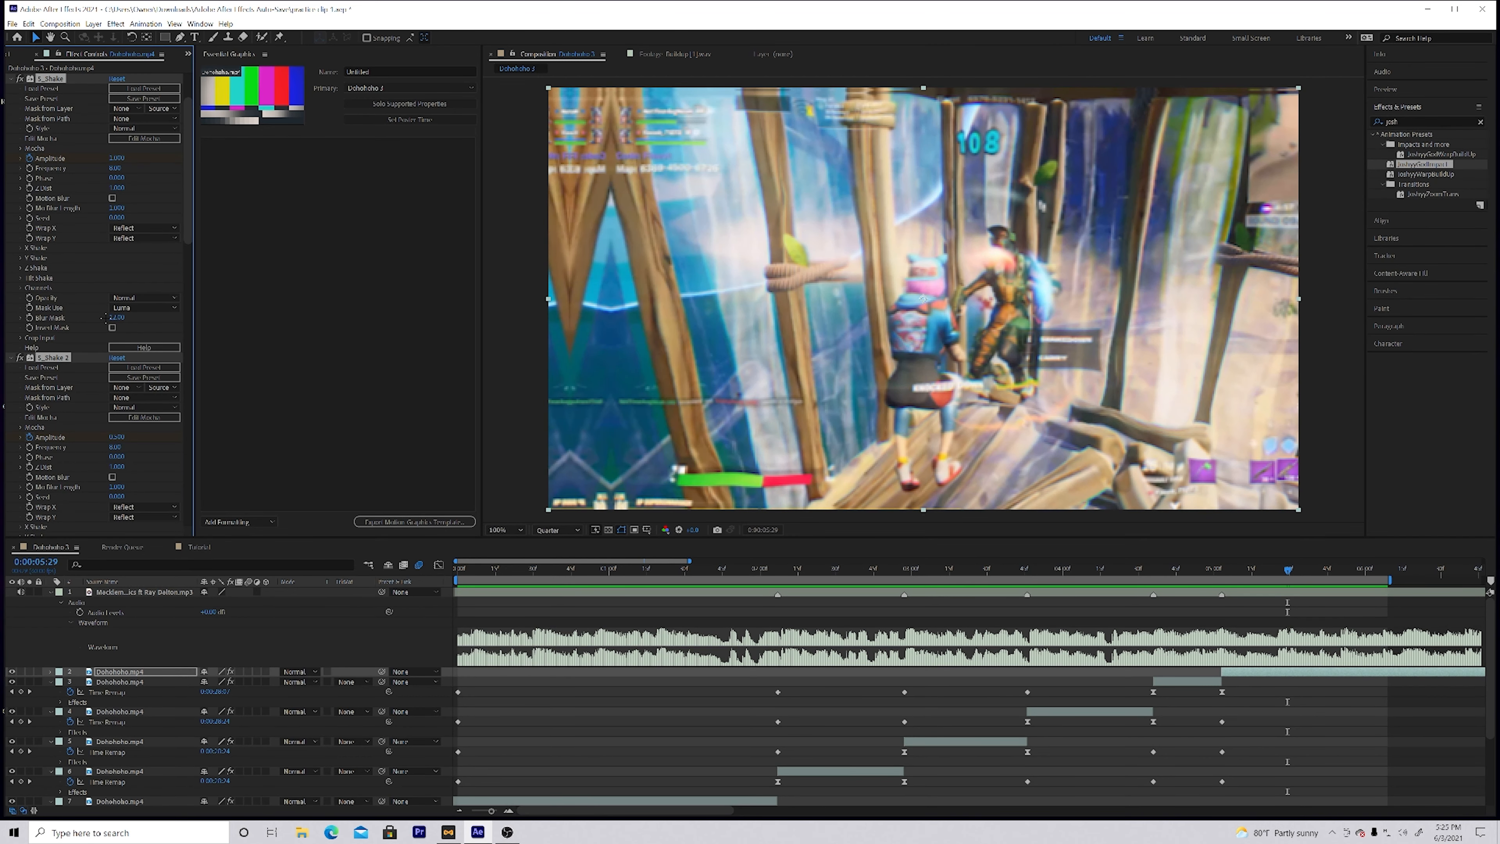
Step: Reveal the sixth clip's keyframes and shift all the impact preset's keyframes back so they begin at the clip's start
{"action": "left_click", "coordinate": [1319, 672]}
{"action": "key", "text": "u"}
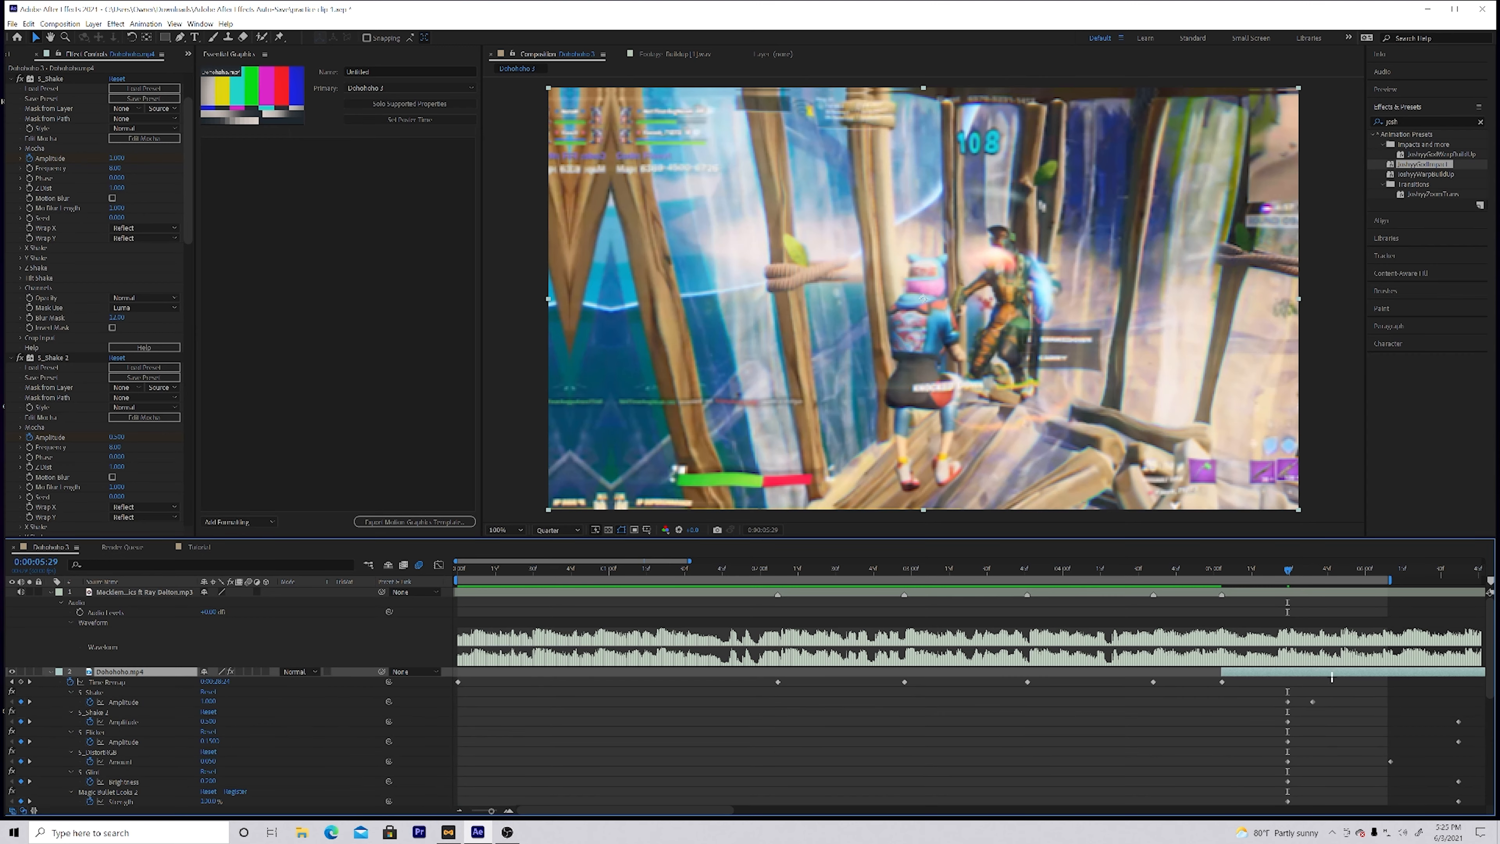
{"action": "scroll", "coordinate": [1033, 767], "scroll_direction": "down", "scroll_amount": 3}
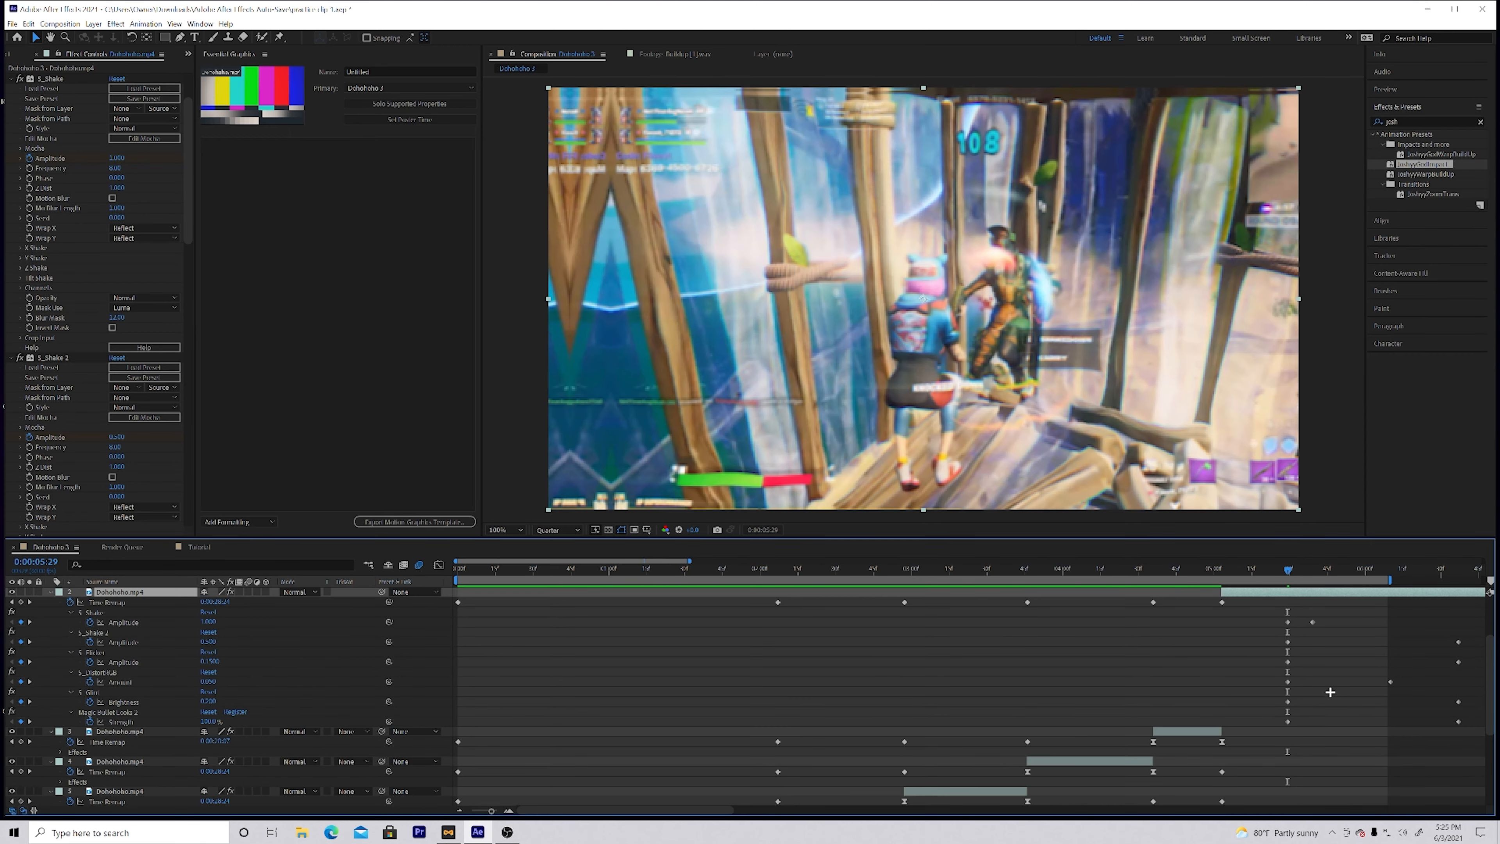
{"action": "left_click_drag", "start_coordinate": [1263, 608], "coordinate": [1180, 729]}
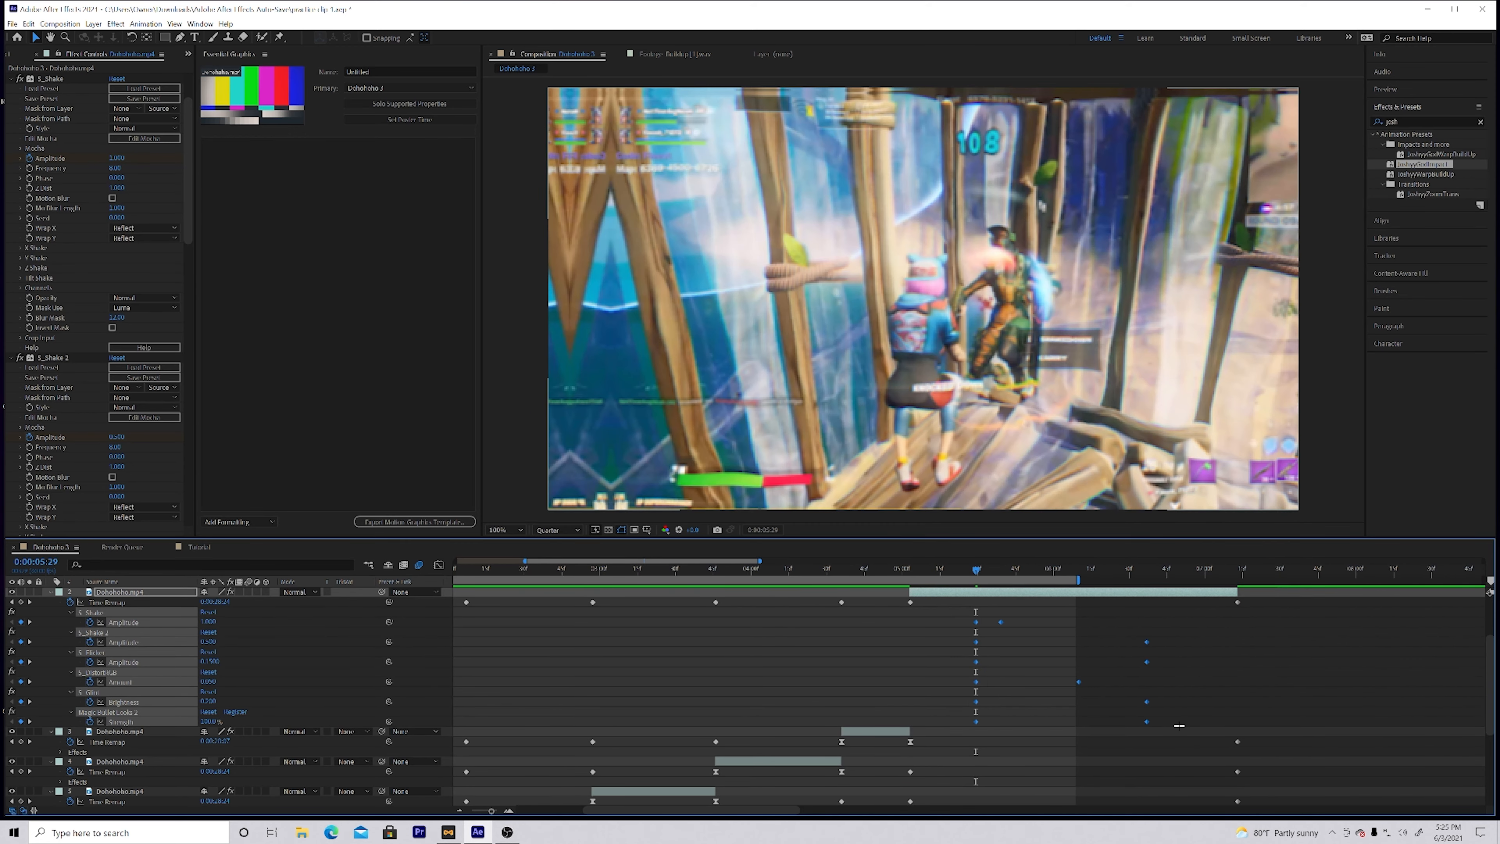
{"action": "left_click_drag", "start_coordinate": [1146, 644], "coordinate": [1082, 642]}
Step: Move the ending keyframes of S_Shake 2, S_Flicker, S_Glow and Magic Bullet Looks 2 earlier to shorten the impact on the sixth clip
{"action": "left_click_drag", "start_coordinate": [977, 569], "coordinate": [1056, 570]}
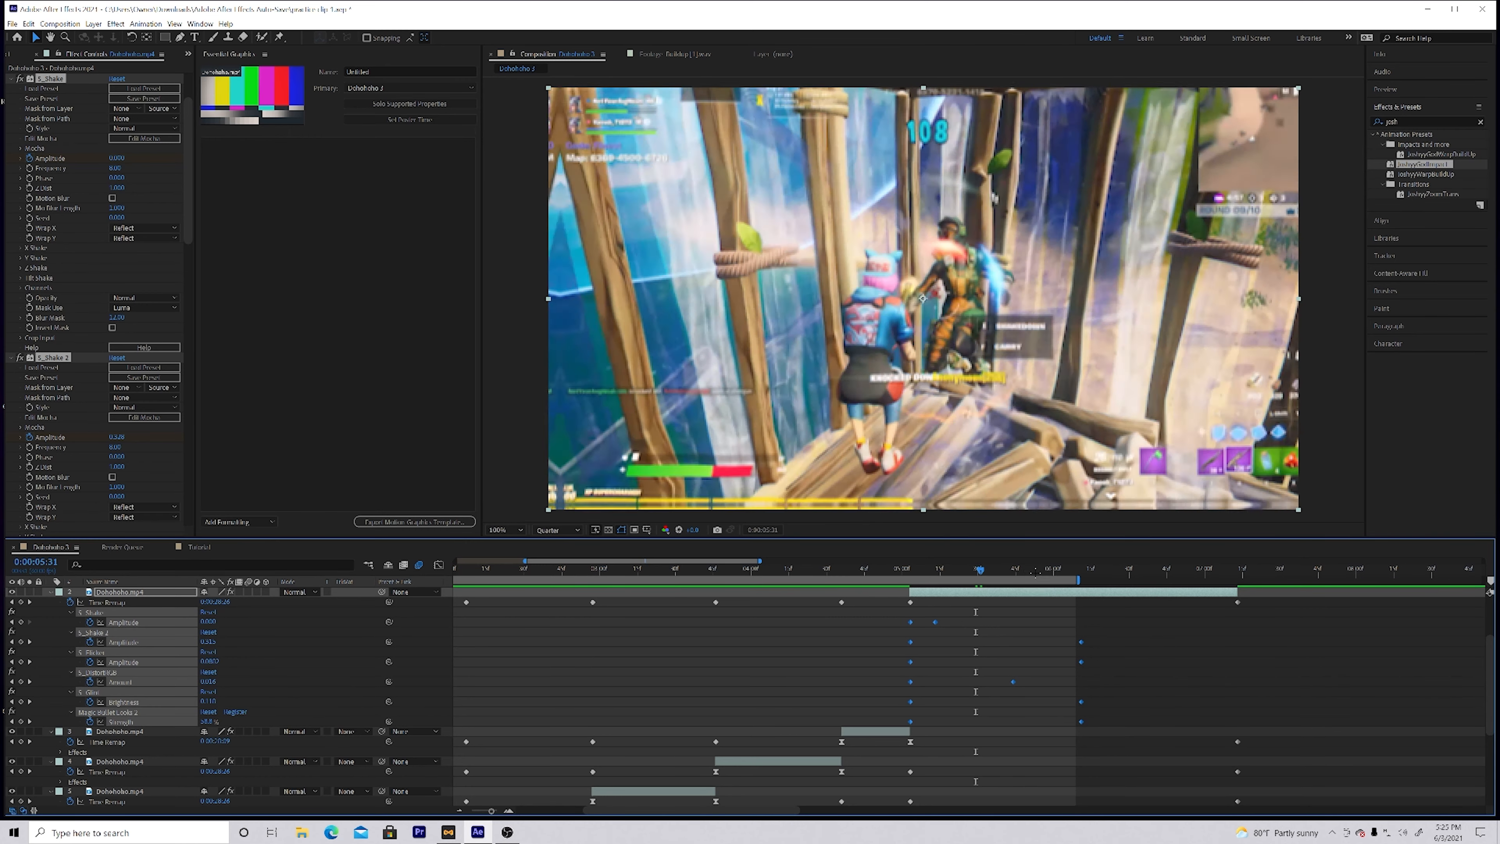
{"action": "left_click_drag", "start_coordinate": [1081, 631], "coordinate": [1027, 705]}
Step: Play back the composition from 0:00:00:00 to review the impact effect at the start of the sixth clip
{"action": "left_click_drag", "start_coordinate": [1056, 569], "coordinate": [443, 590]}
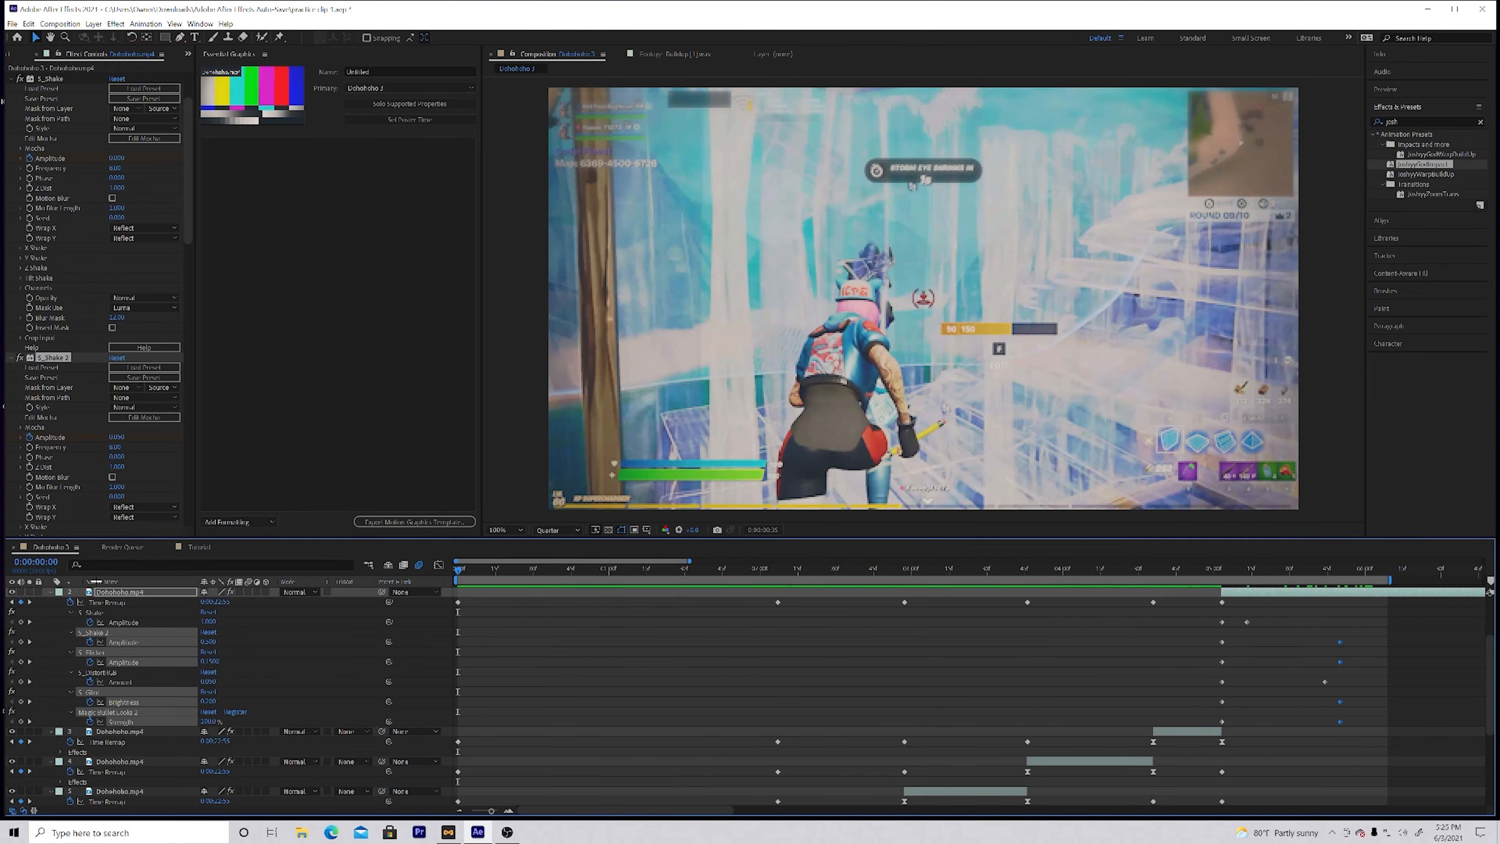
{"action": "key", "text": "space"}
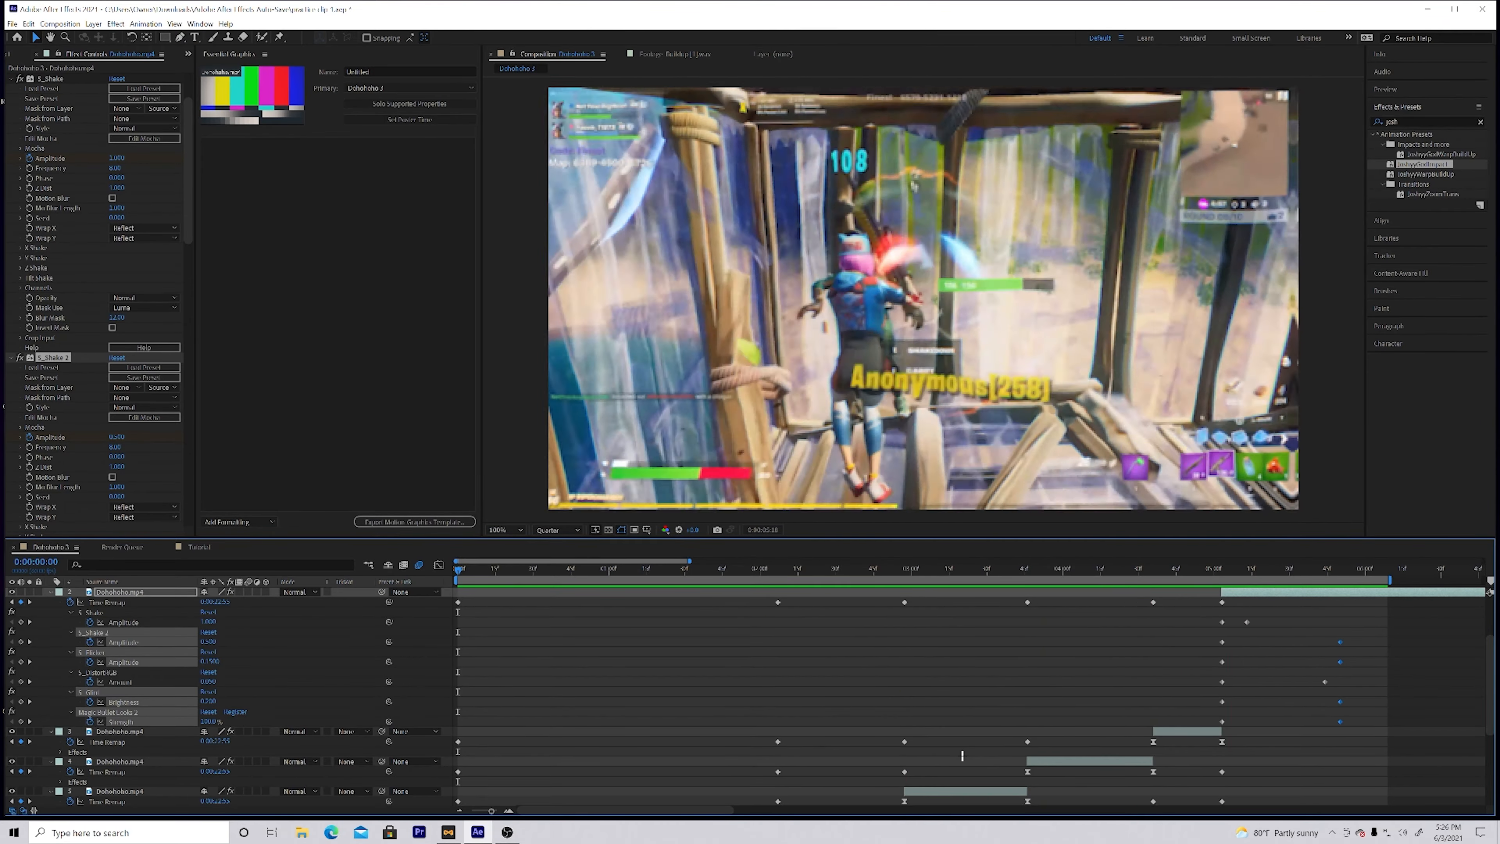
{"action": "key", "text": "space"}
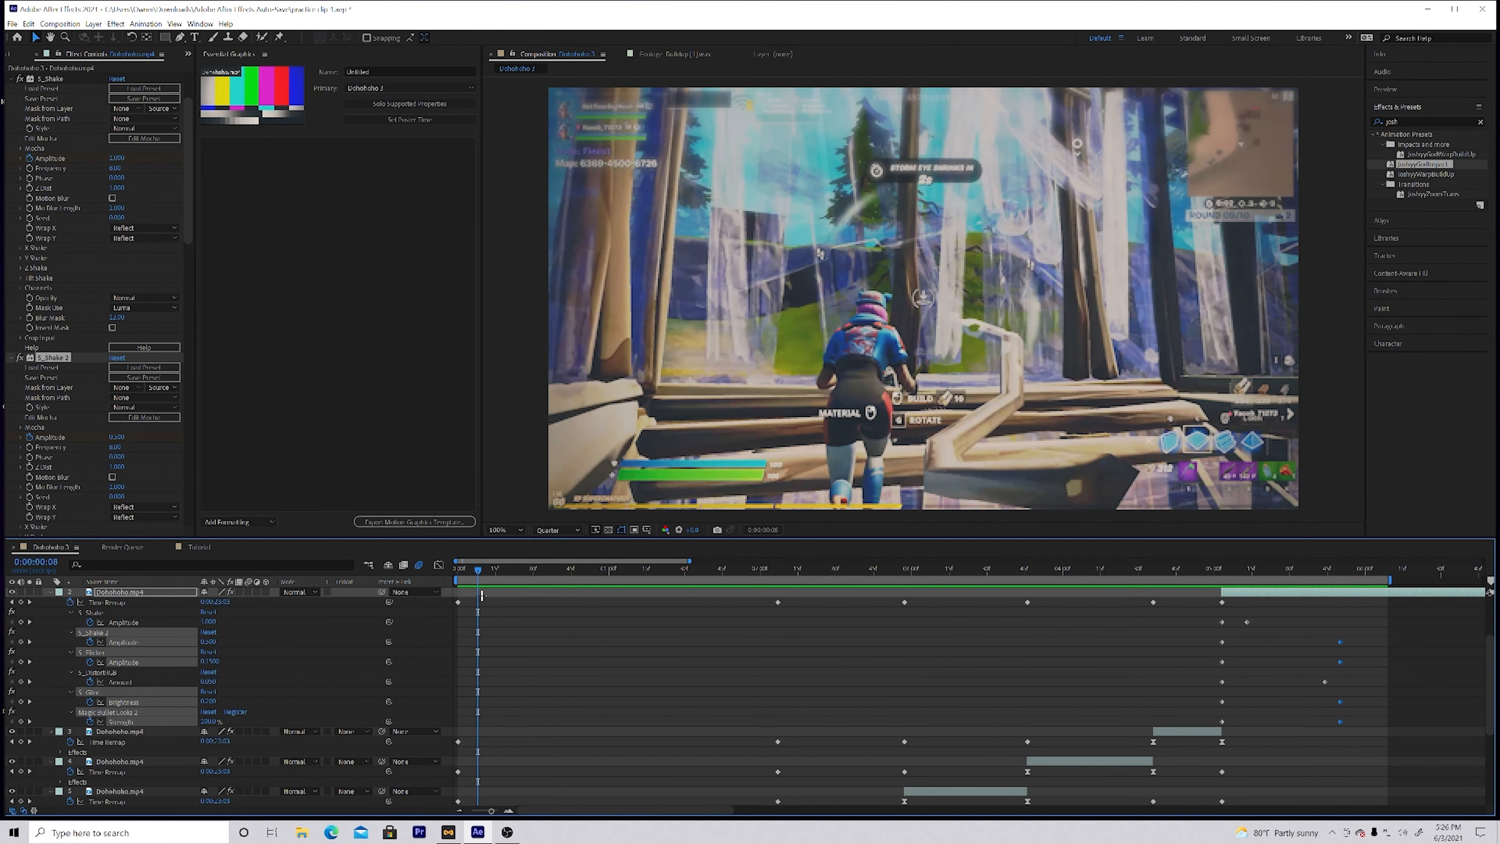
Step: Open the first Magic Bullet Looks effect of the sixth clip at 0:00:05:11 and display its preset looks
{"action": "left_click_drag", "start_coordinate": [502, 569], "coordinate": [1241, 580]}
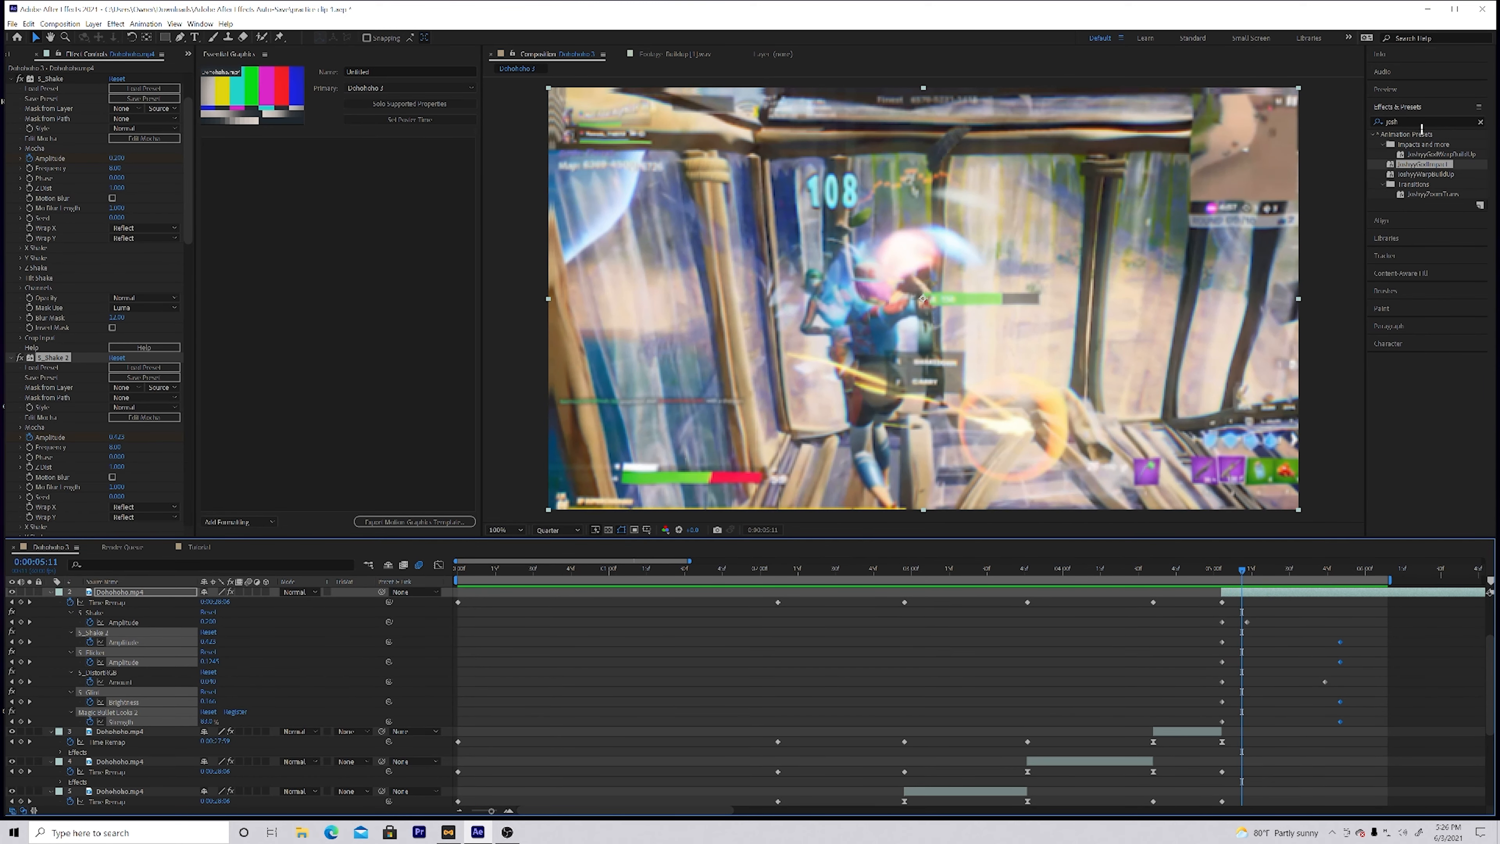
{"action": "left_click", "coordinate": [1389, 123]}
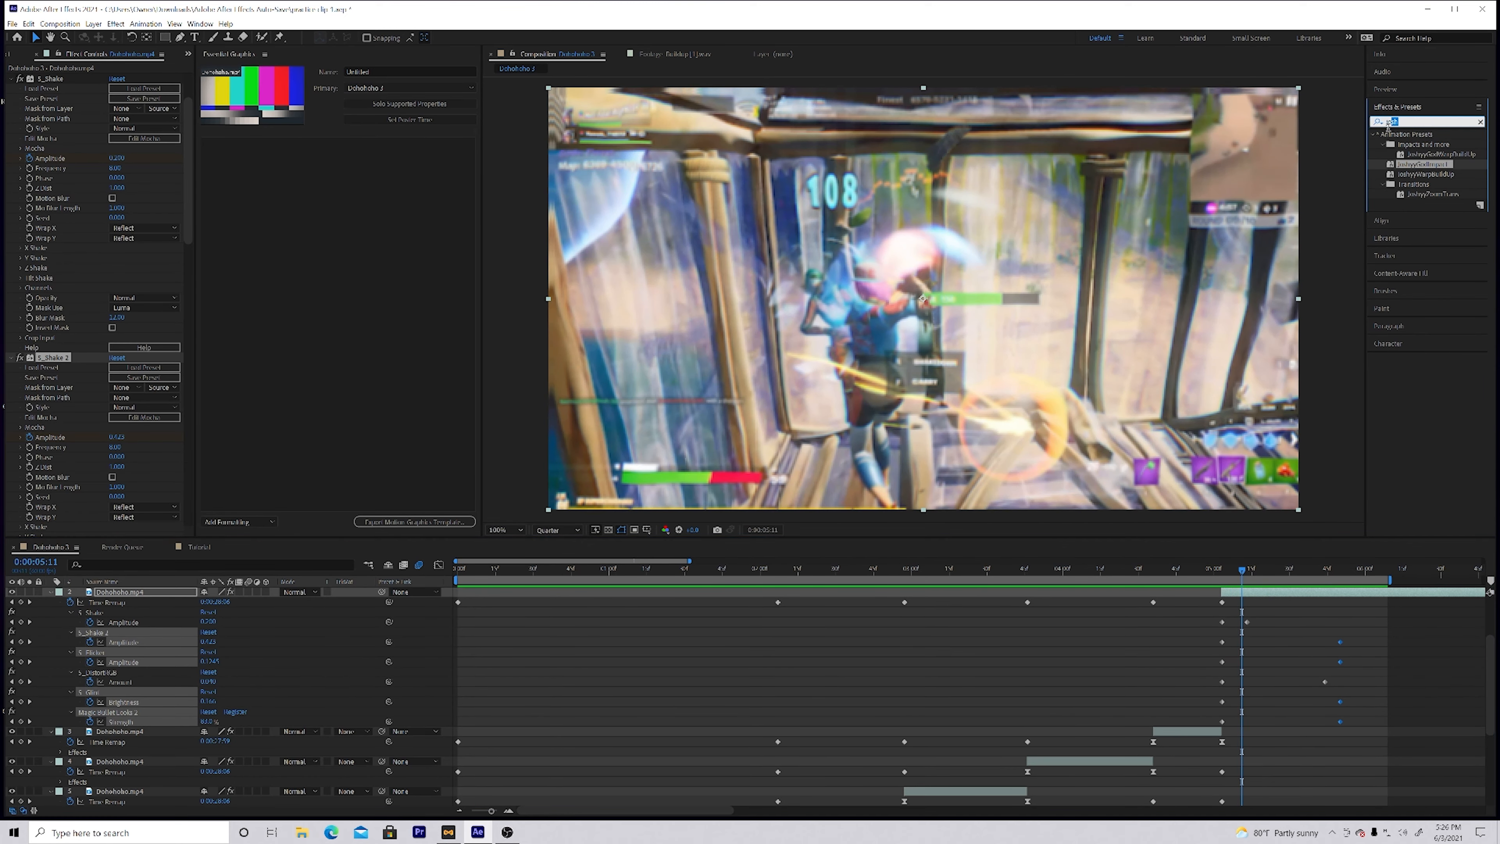
{"action": "left_click", "coordinate": [1259, 597]}
{"action": "scroll", "coordinate": [106, 152], "scroll_direction": "up", "scroll_amount": 2}
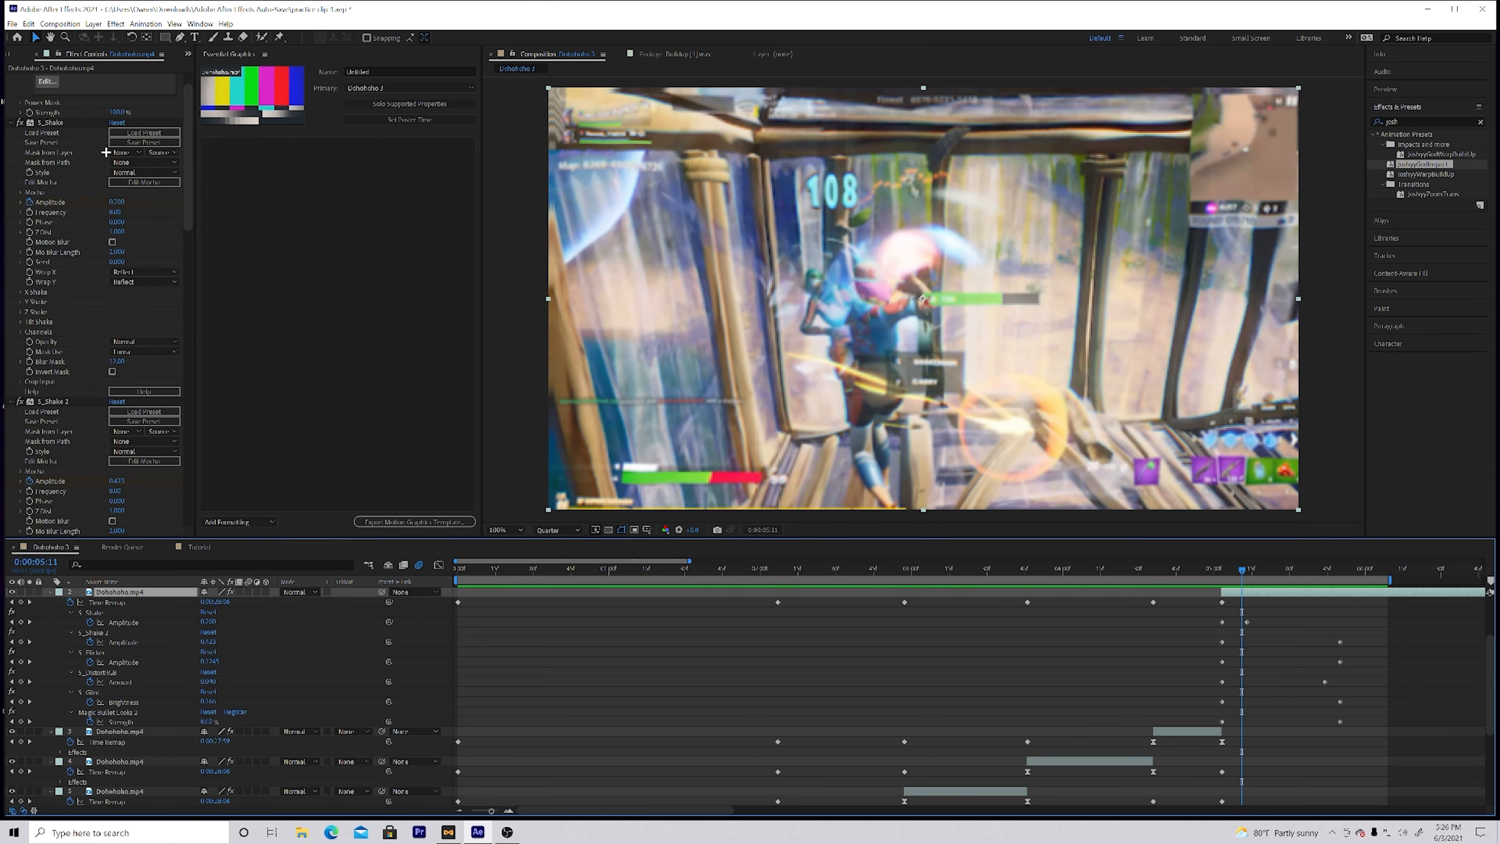
{"action": "scroll", "coordinate": [106, 152], "scroll_direction": "up", "scroll_amount": 1}
{"action": "left_click", "coordinate": [46, 110]}
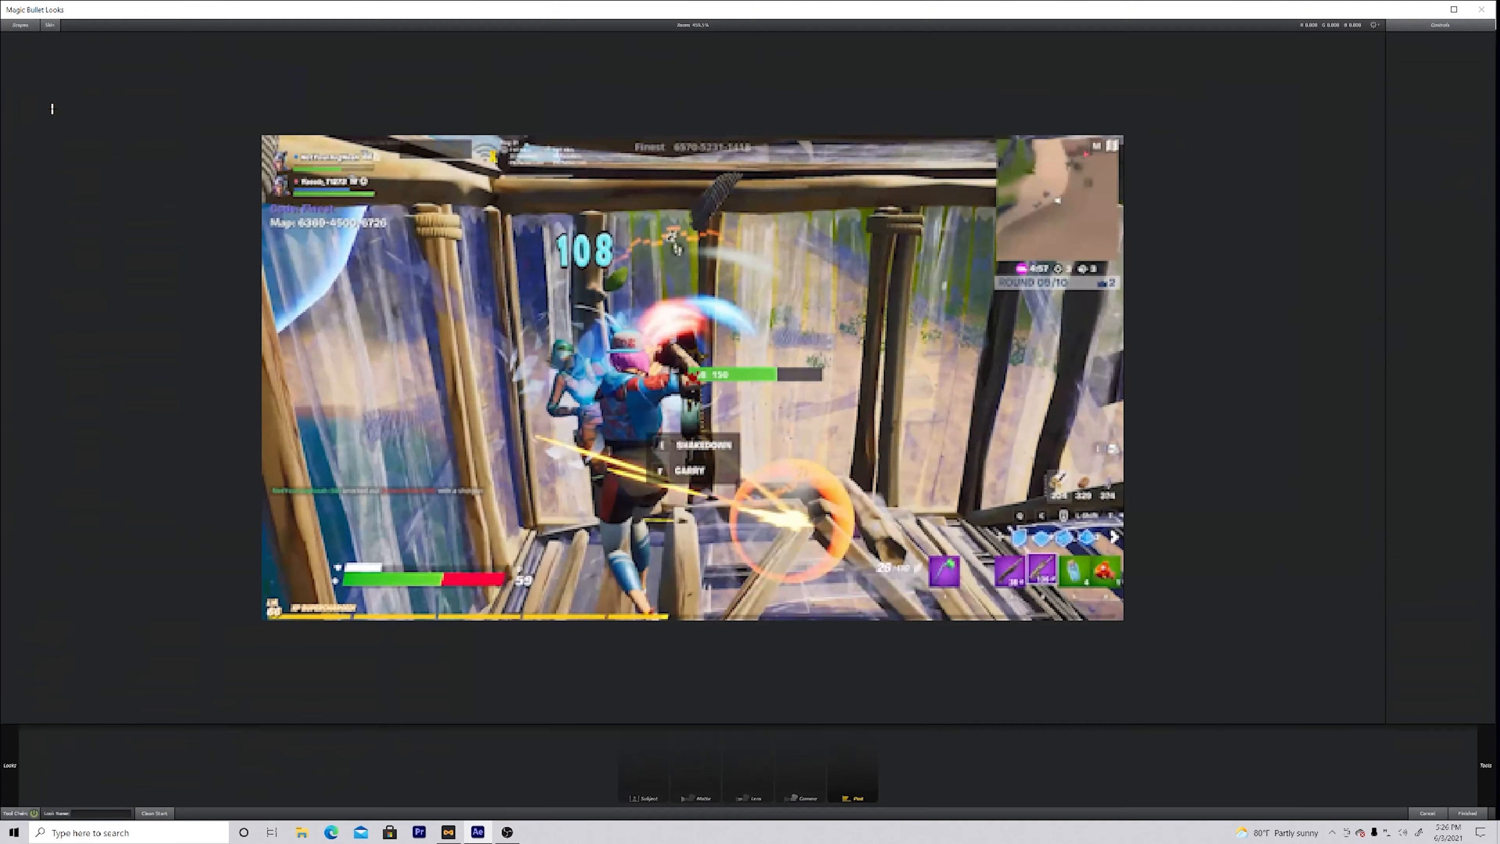
{"action": "left_click", "coordinate": [6, 738]}
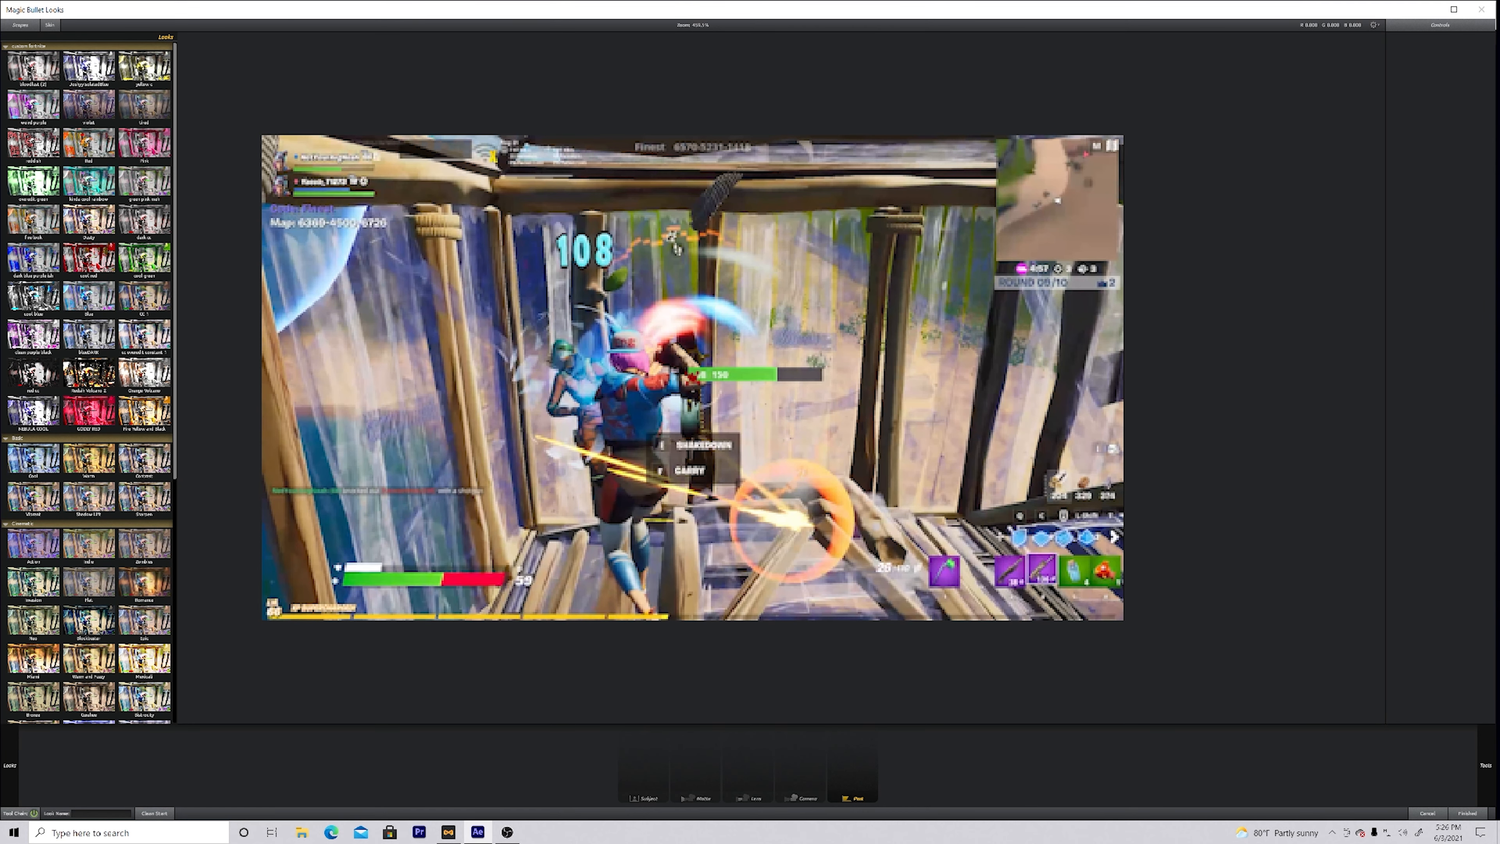
Step: Compare several blue preset looks, apply the high-contrast purple and white one to the sixth clip, and play it back from 0:00:05:03
{"action": "left_click", "coordinate": [89, 336]}
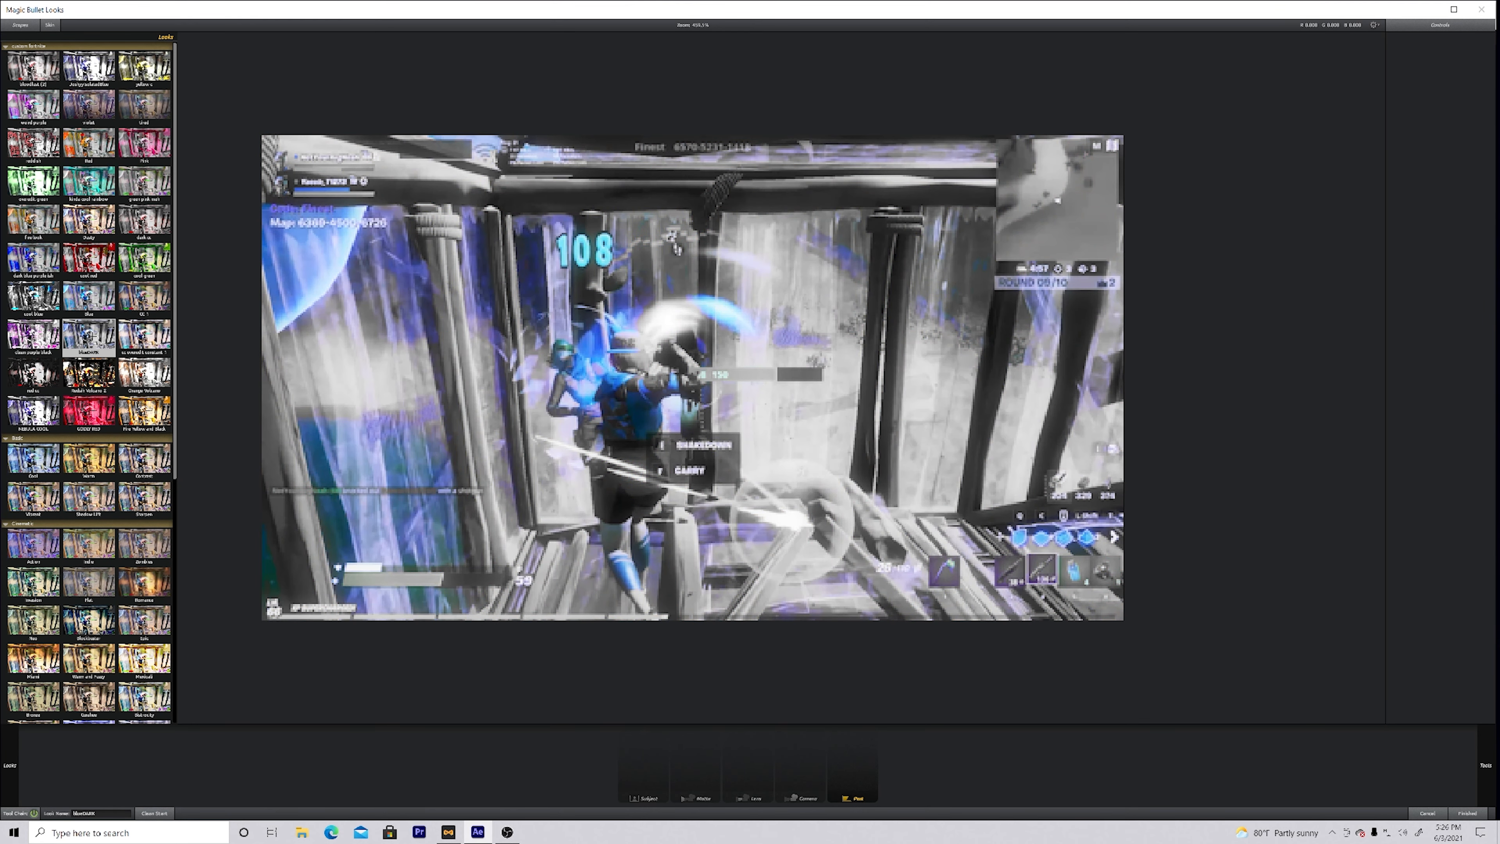
{"action": "left_click", "coordinate": [89, 297]}
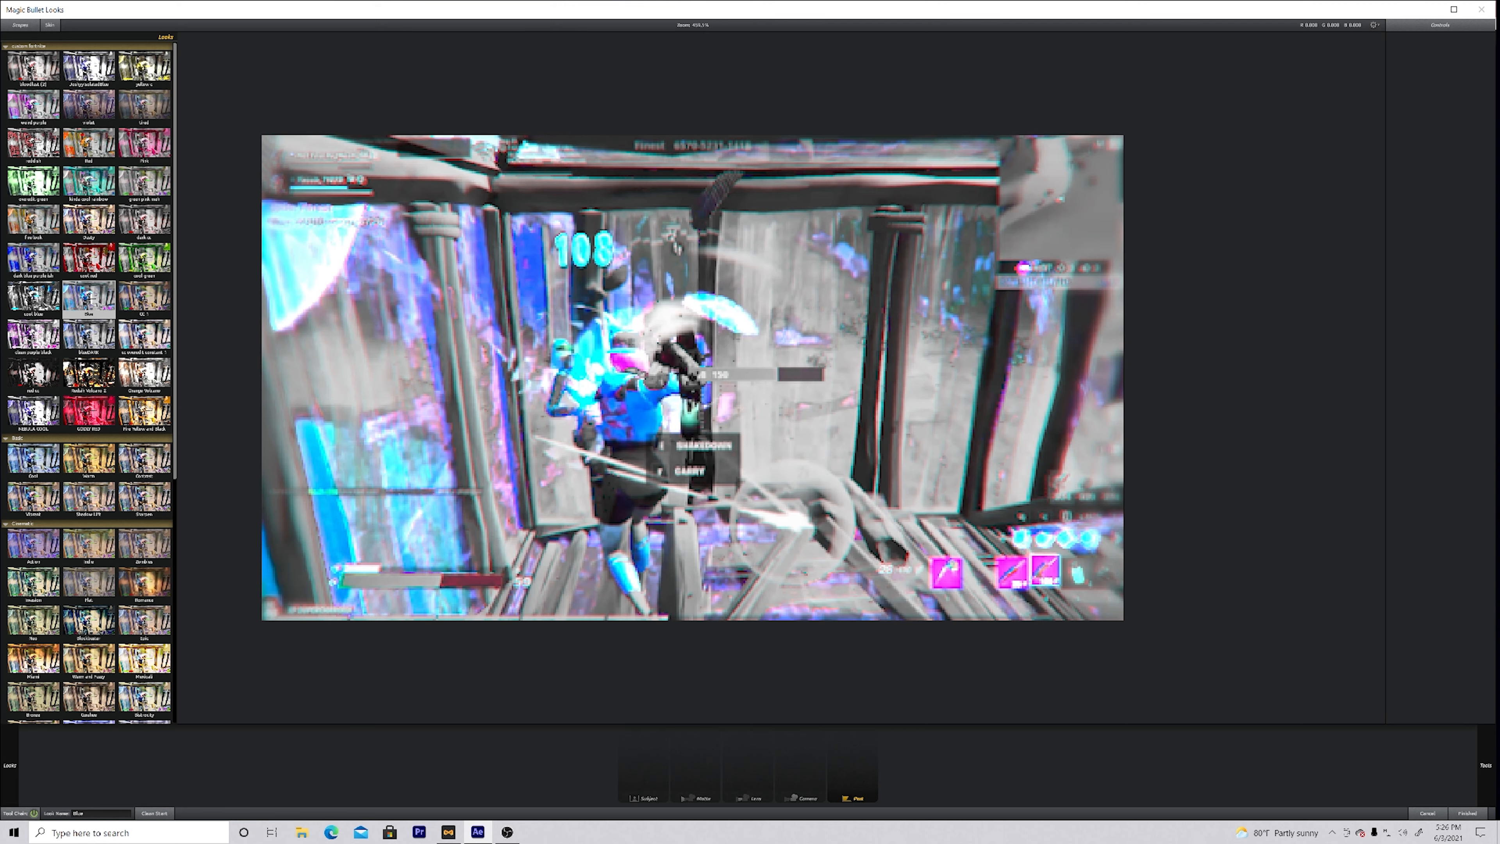
{"action": "left_click", "coordinate": [127, 117]}
{"action": "left_click", "coordinate": [95, 81]}
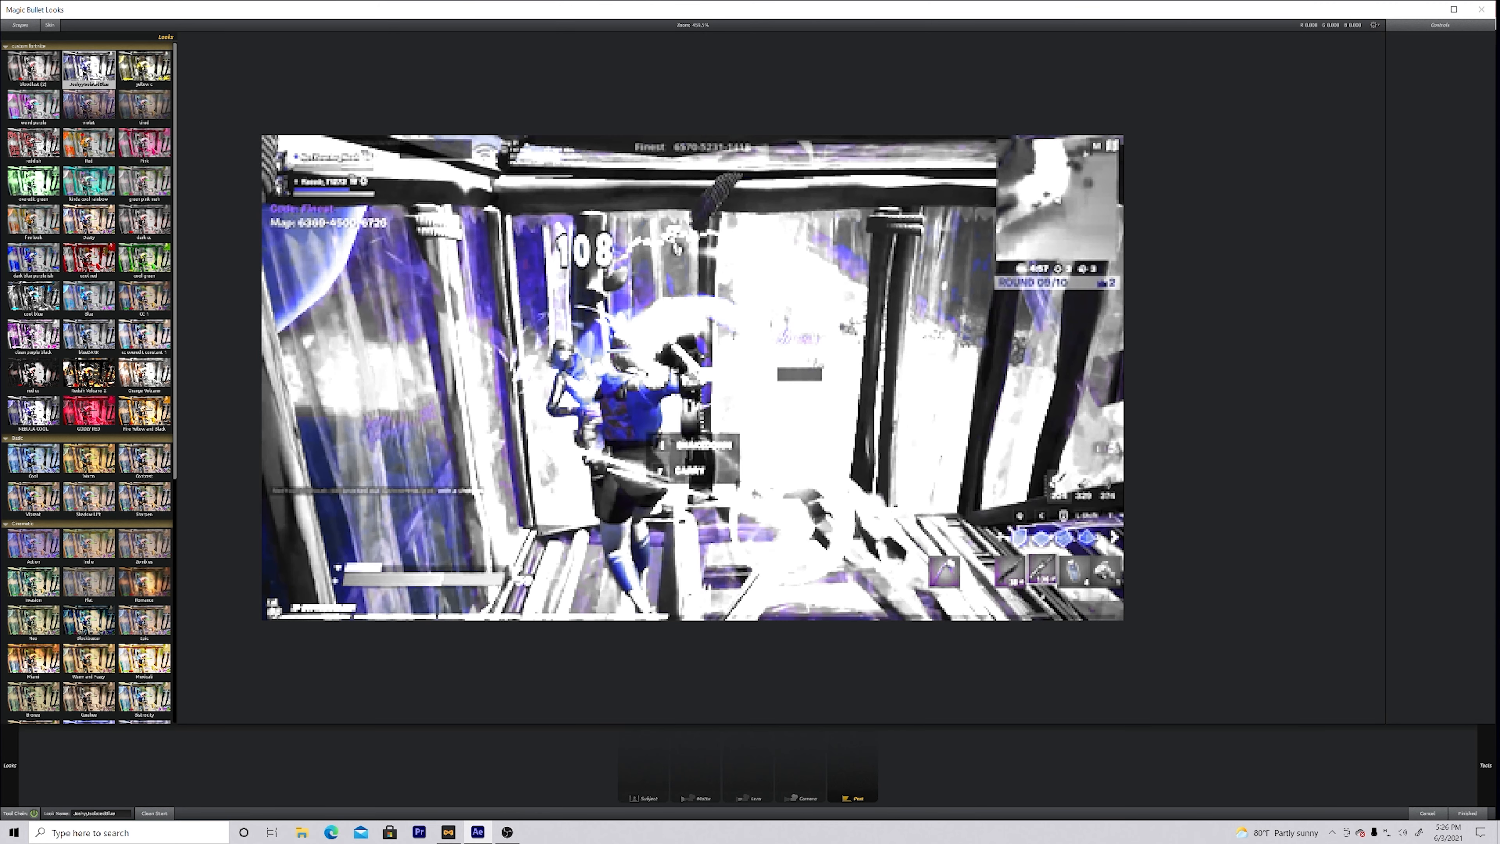
{"action": "left_click", "coordinate": [33, 411]}
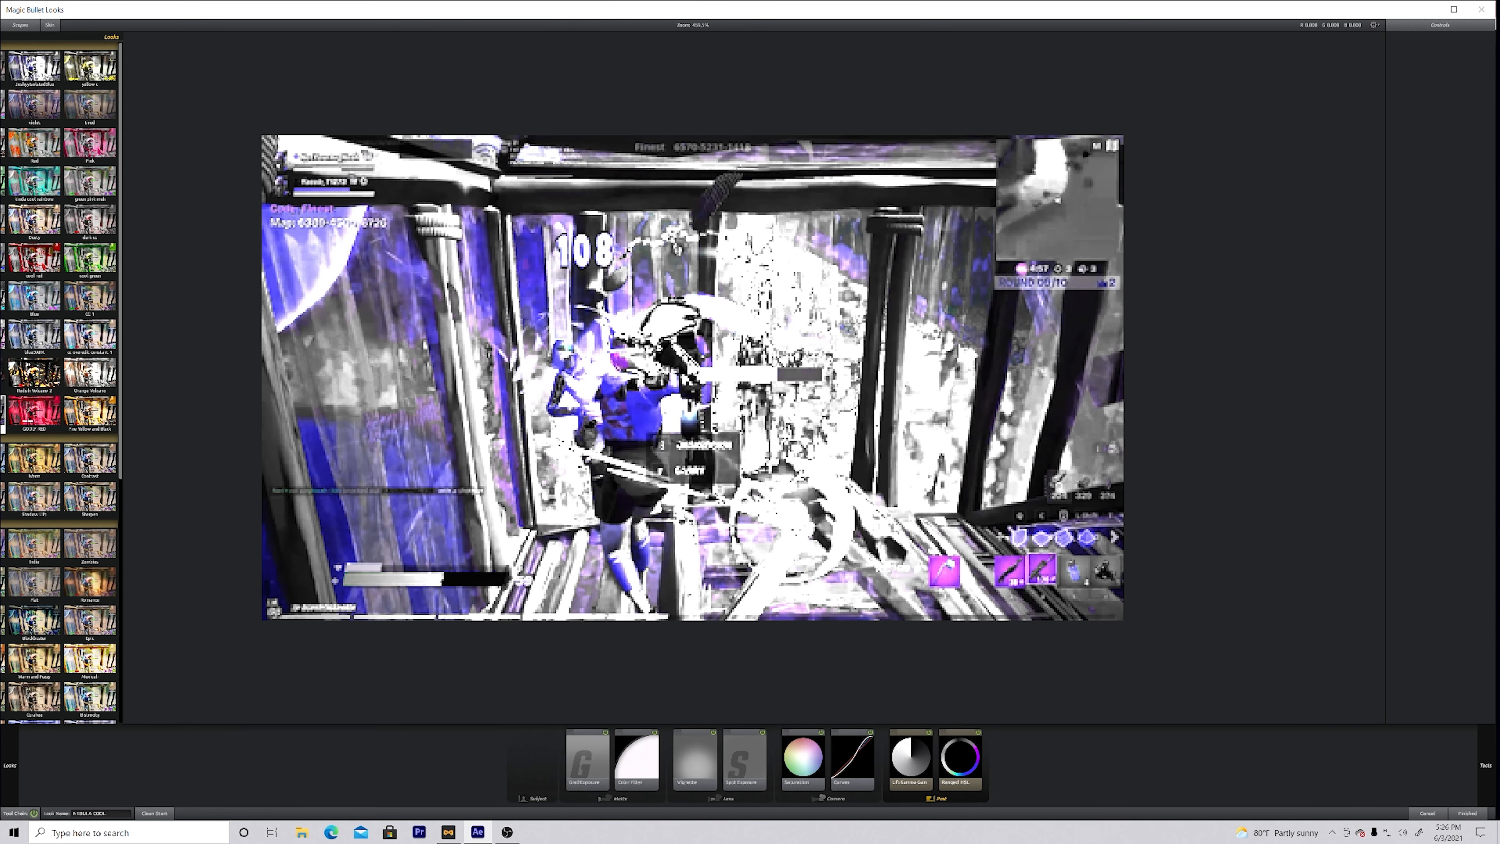
{"action": "left_click", "coordinate": [1469, 813]}
{"action": "left_click_drag", "start_coordinate": [1243, 570], "coordinate": [1222, 566]}
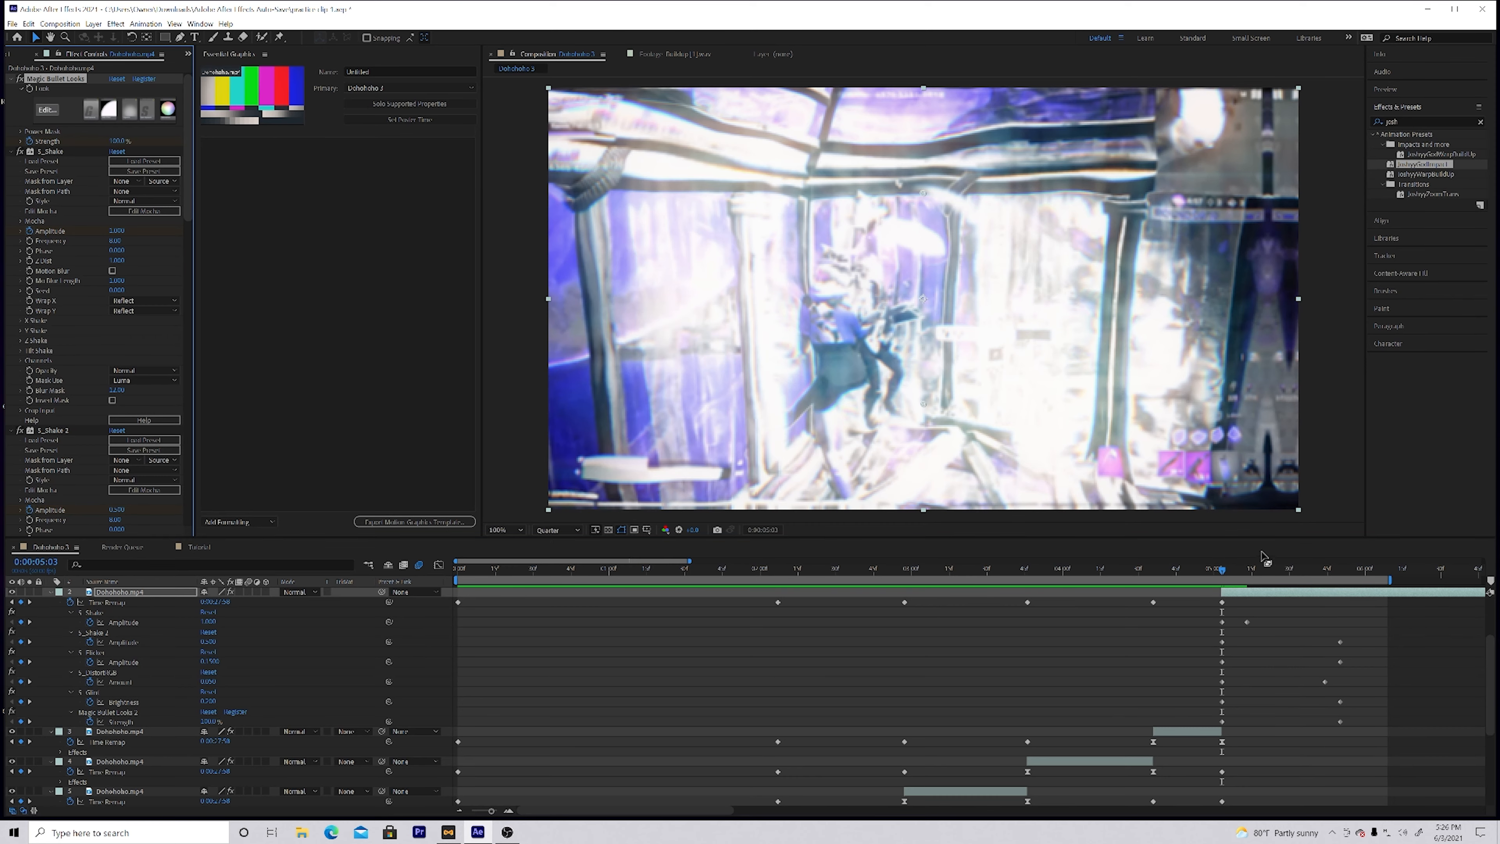
{"action": "key", "text": "space"}
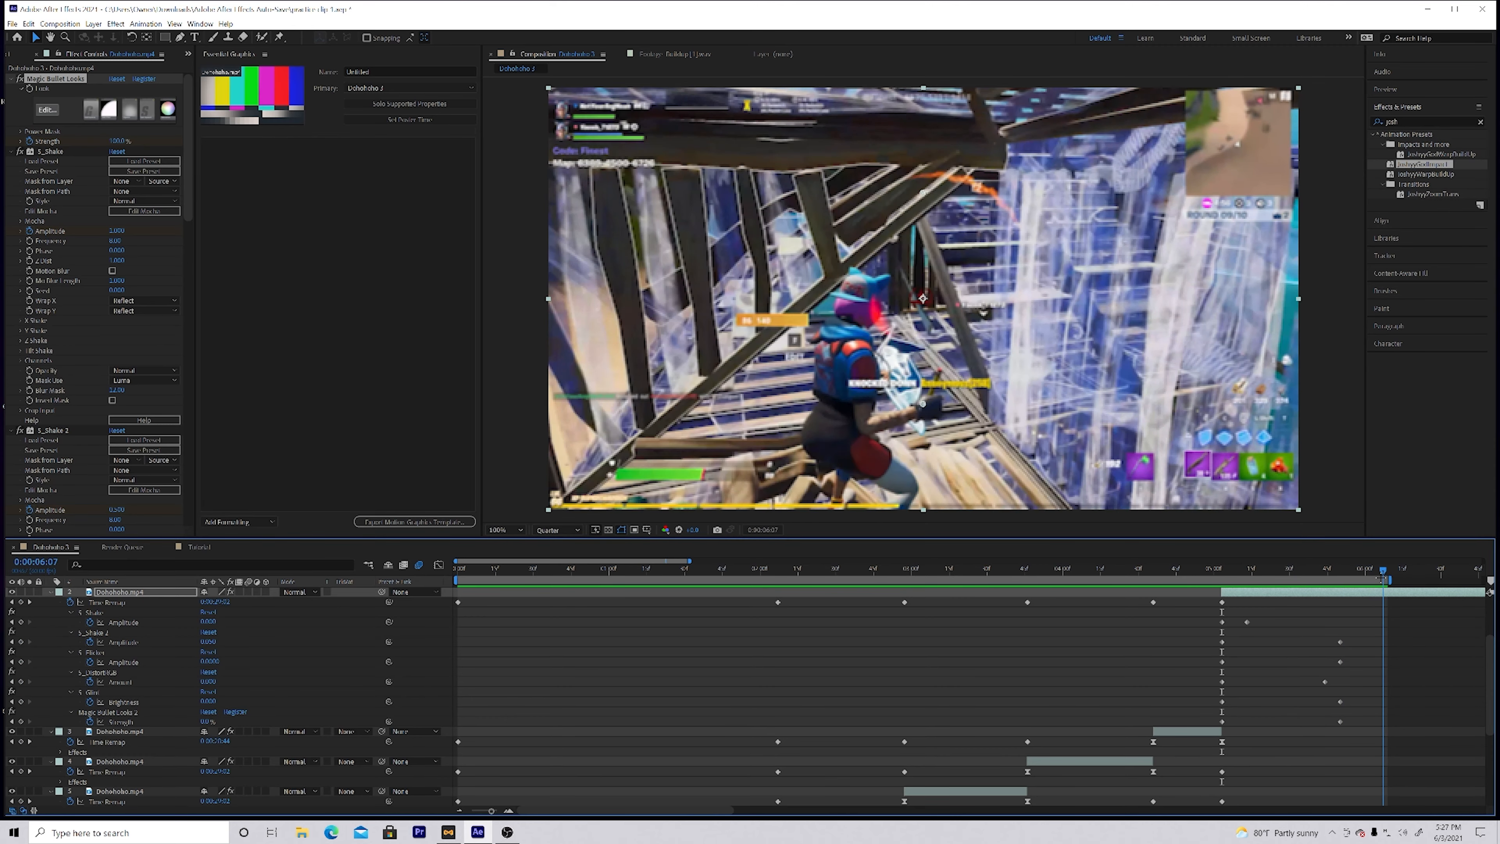
Step: Set the strength of the sixth clip's first Magic Bullet Looks effect to 50% at 0:00:05:32
{"action": "left_click", "coordinate": [116, 141]}
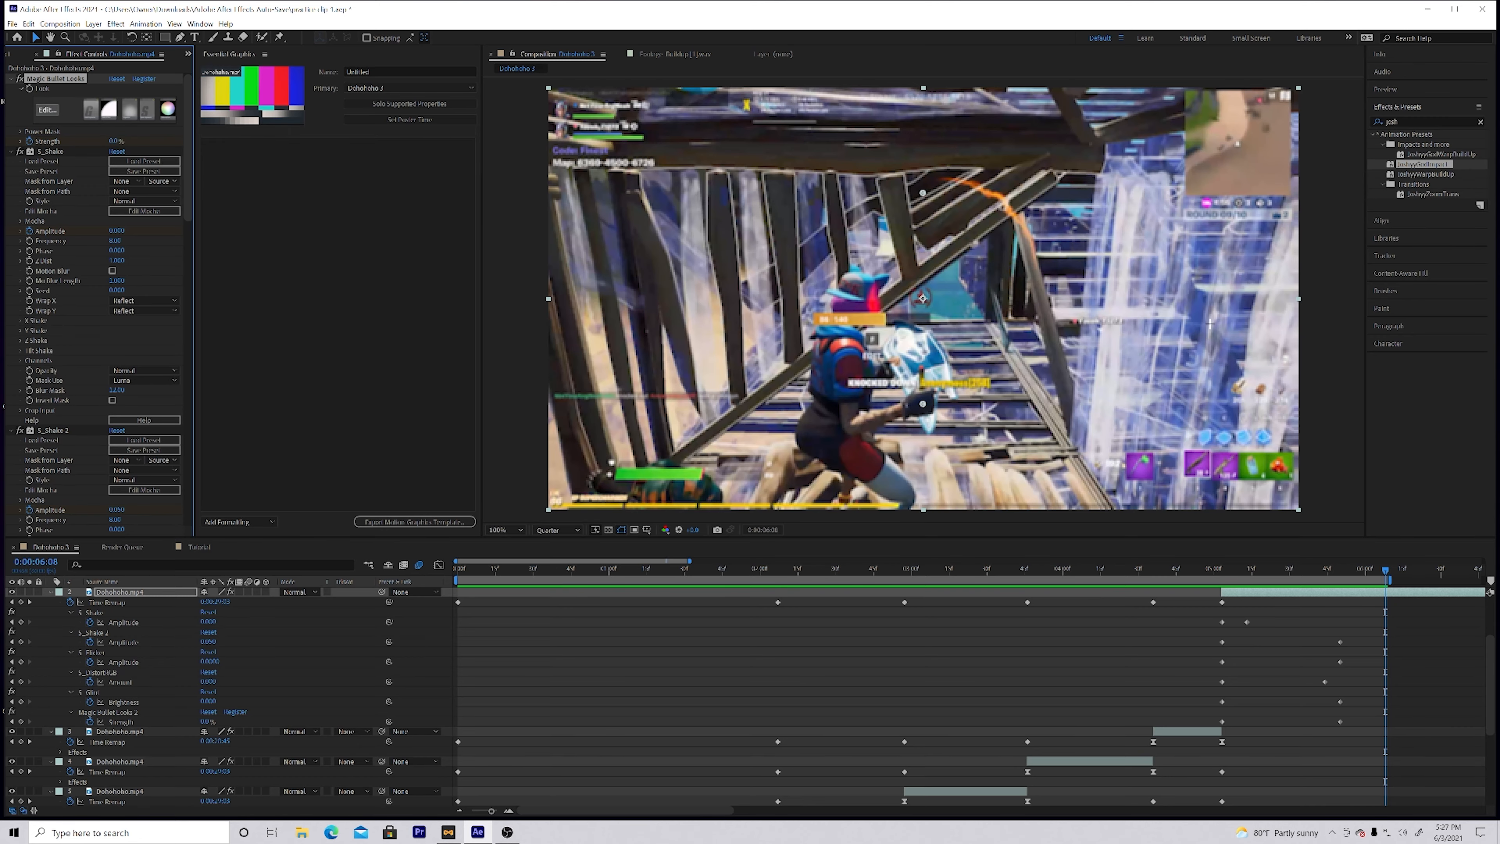
{"action": "left_click_drag", "start_coordinate": [1388, 570], "coordinate": [1292, 568]}
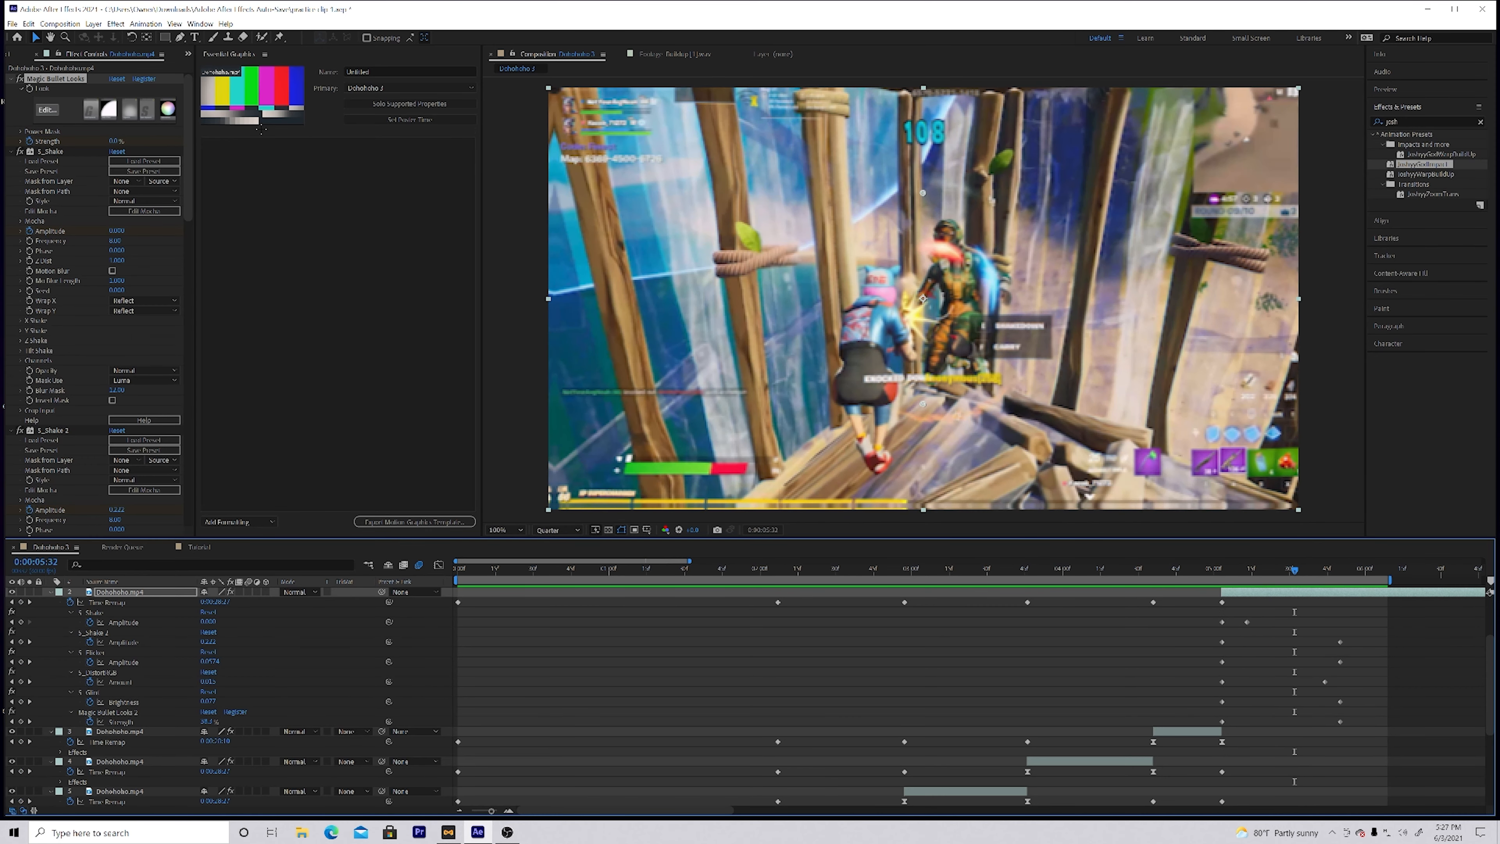
{"action": "left_click", "coordinate": [116, 143]}
{"action": "type", "text": "5"}
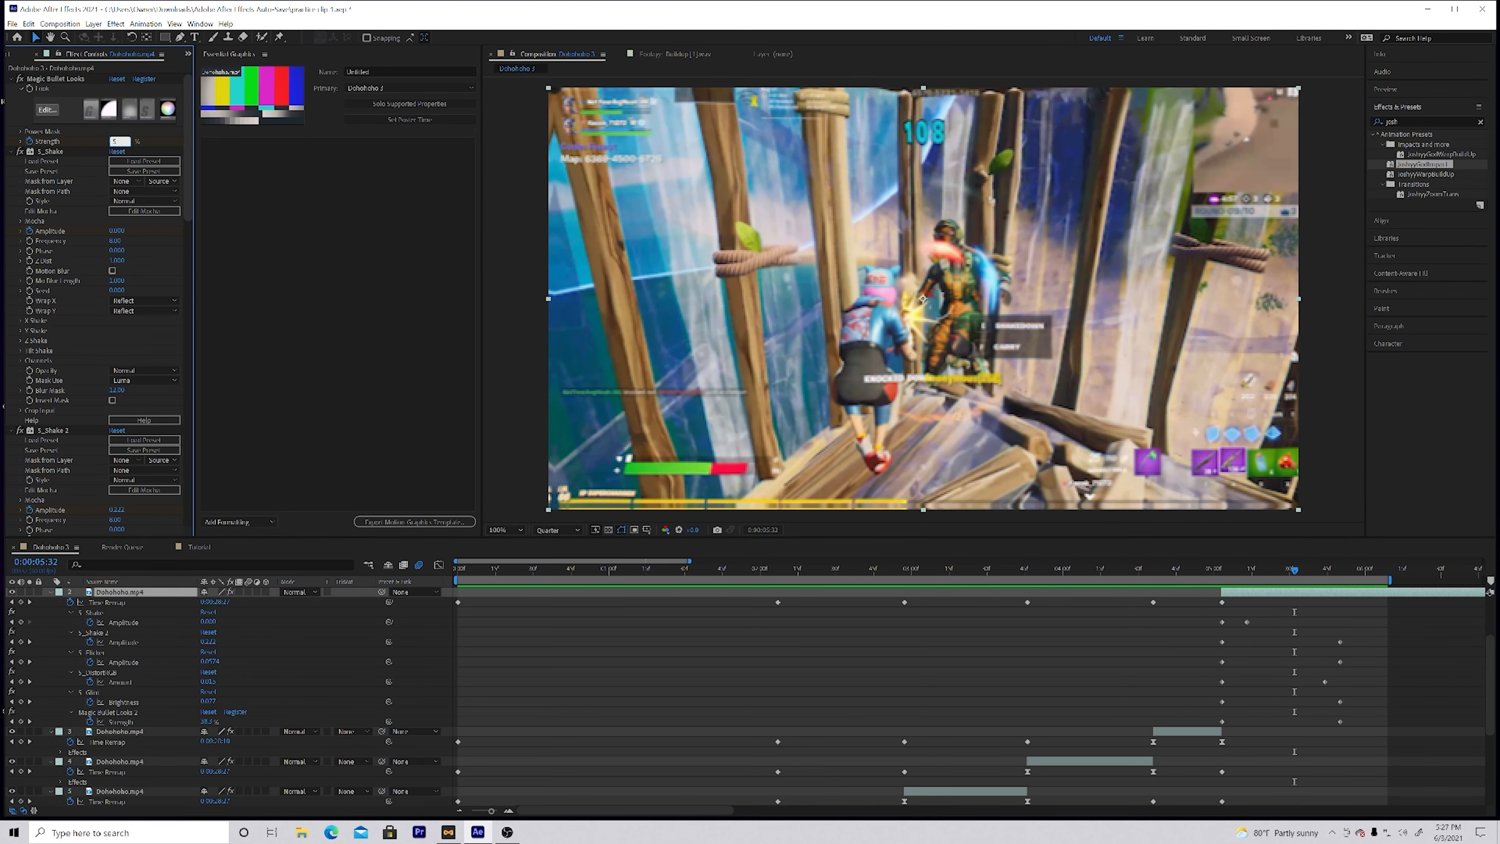
{"action": "type", "text": "0"}
{"action": "key", "text": "Return"}
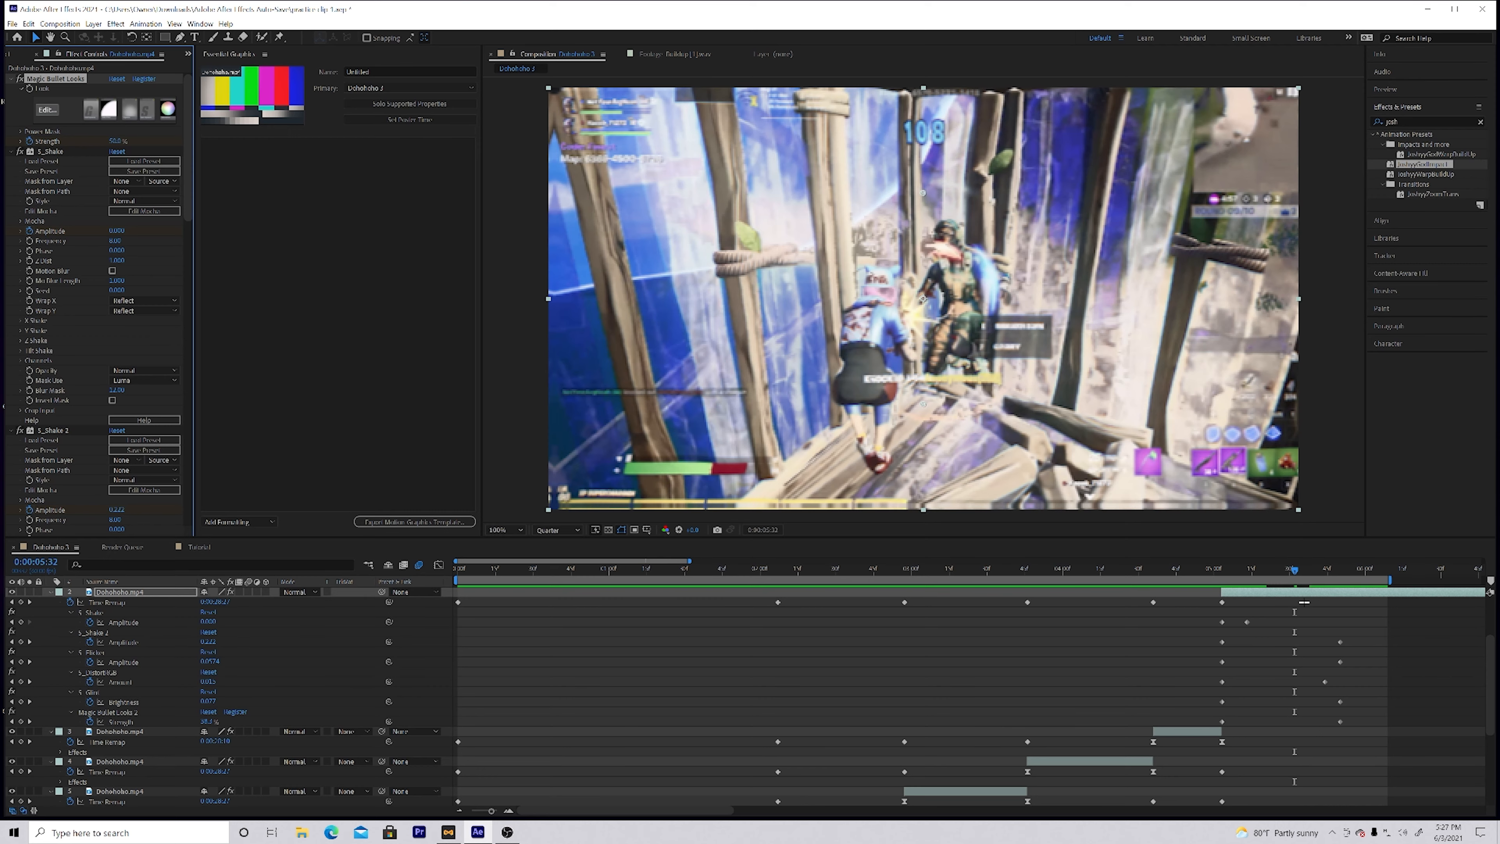
Step: Fade out the first Magic Bullet Looks effect by setting its strength to 0% at 0:00:06:08
{"action": "left_click_drag", "start_coordinate": [1296, 569], "coordinate": [1385, 569]}
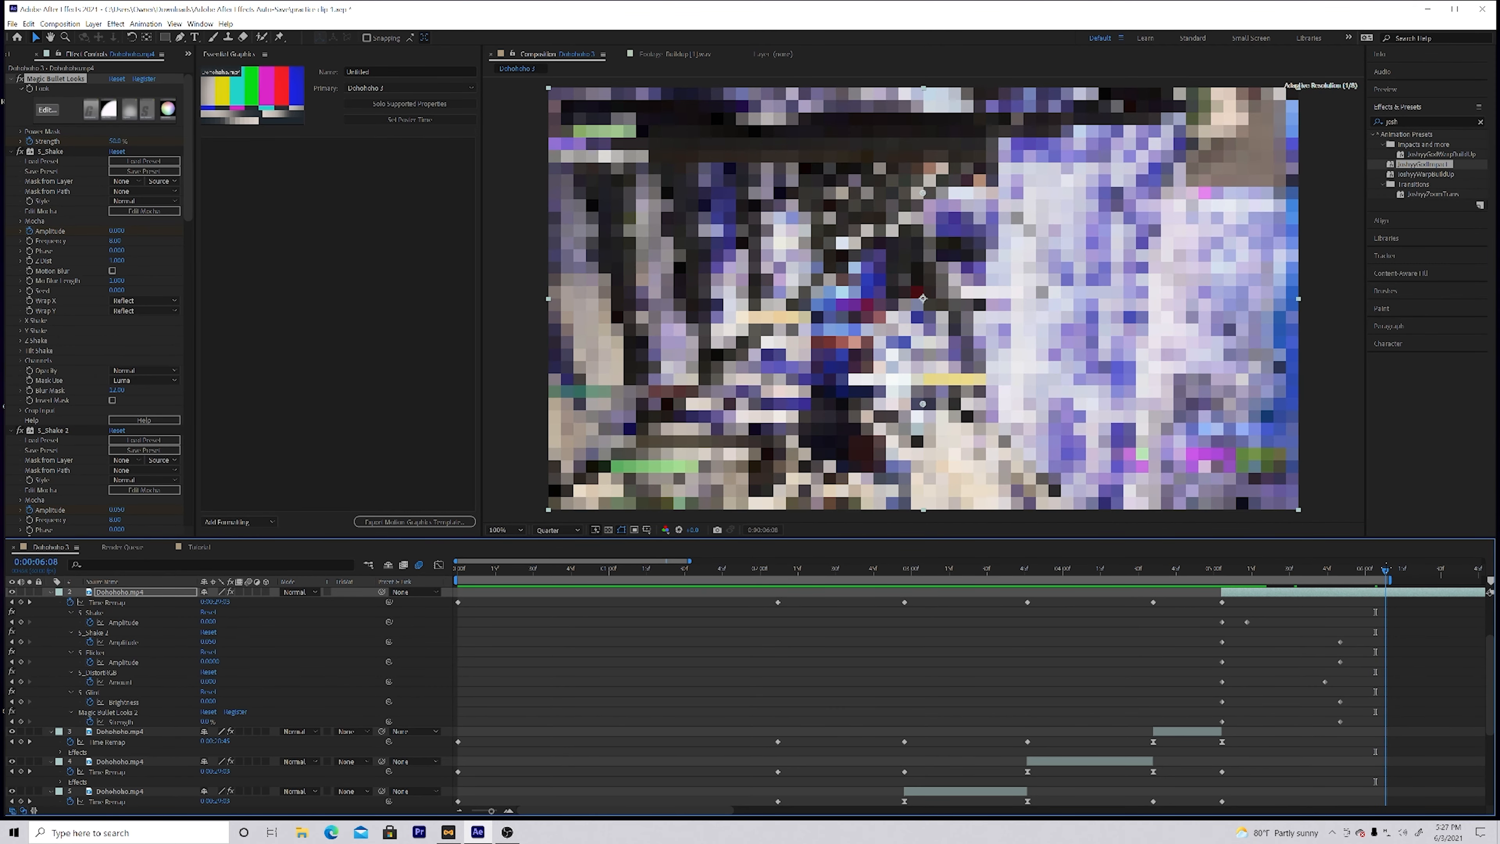
{"action": "left_click", "coordinate": [120, 140]}
{"action": "type", "text": "0"}
{"action": "key", "text": "Return"}
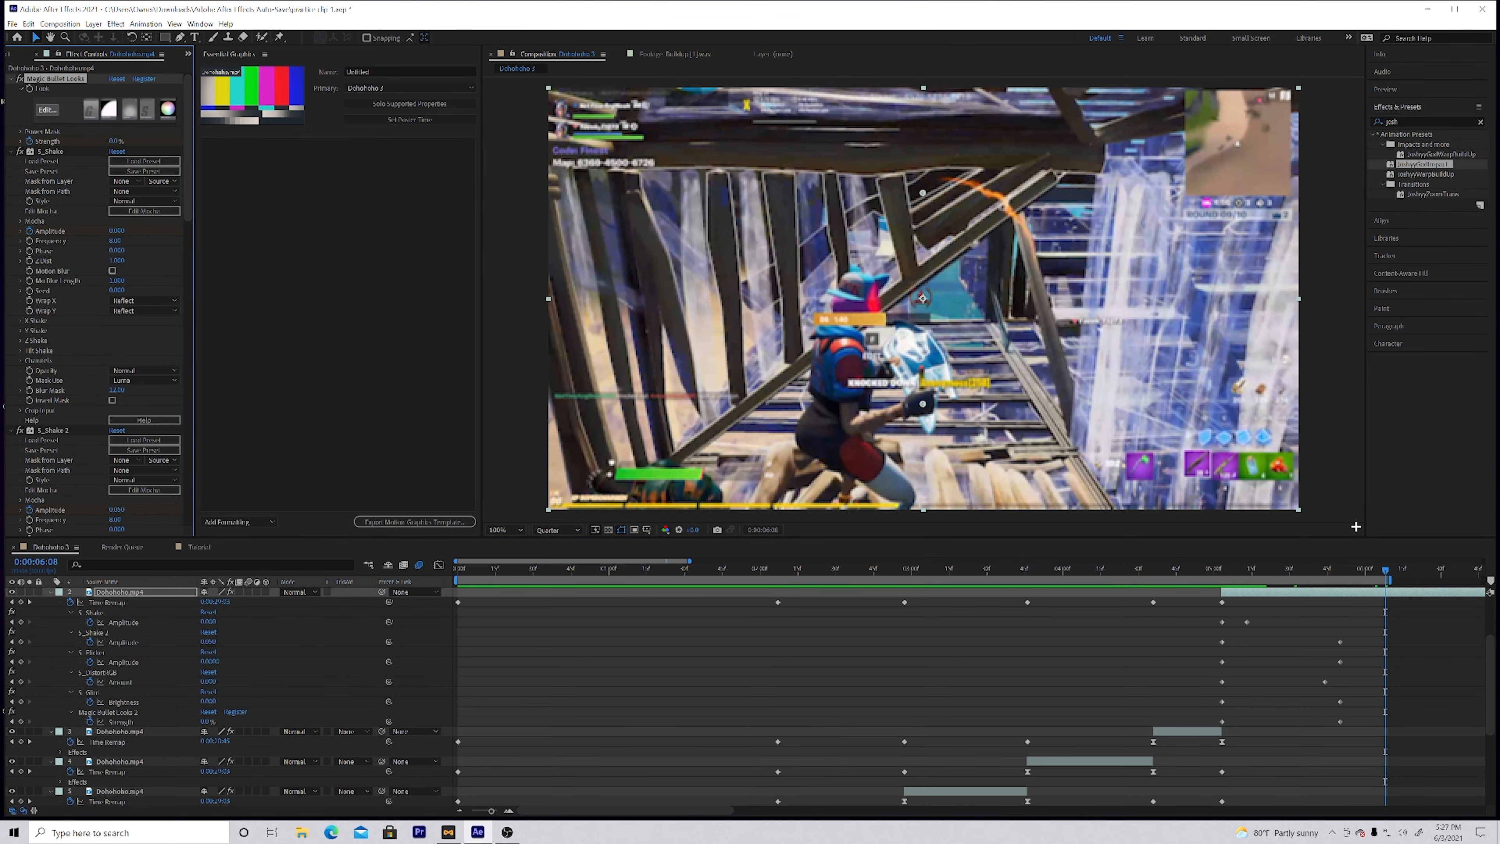
Step: Play back the composition from 0:00:03:32 and again from near its start to review the graded clips and the fade
{"action": "left_click_drag", "start_coordinate": [1384, 569], "coordinate": [990, 593]}
{"action": "key", "text": "space"}
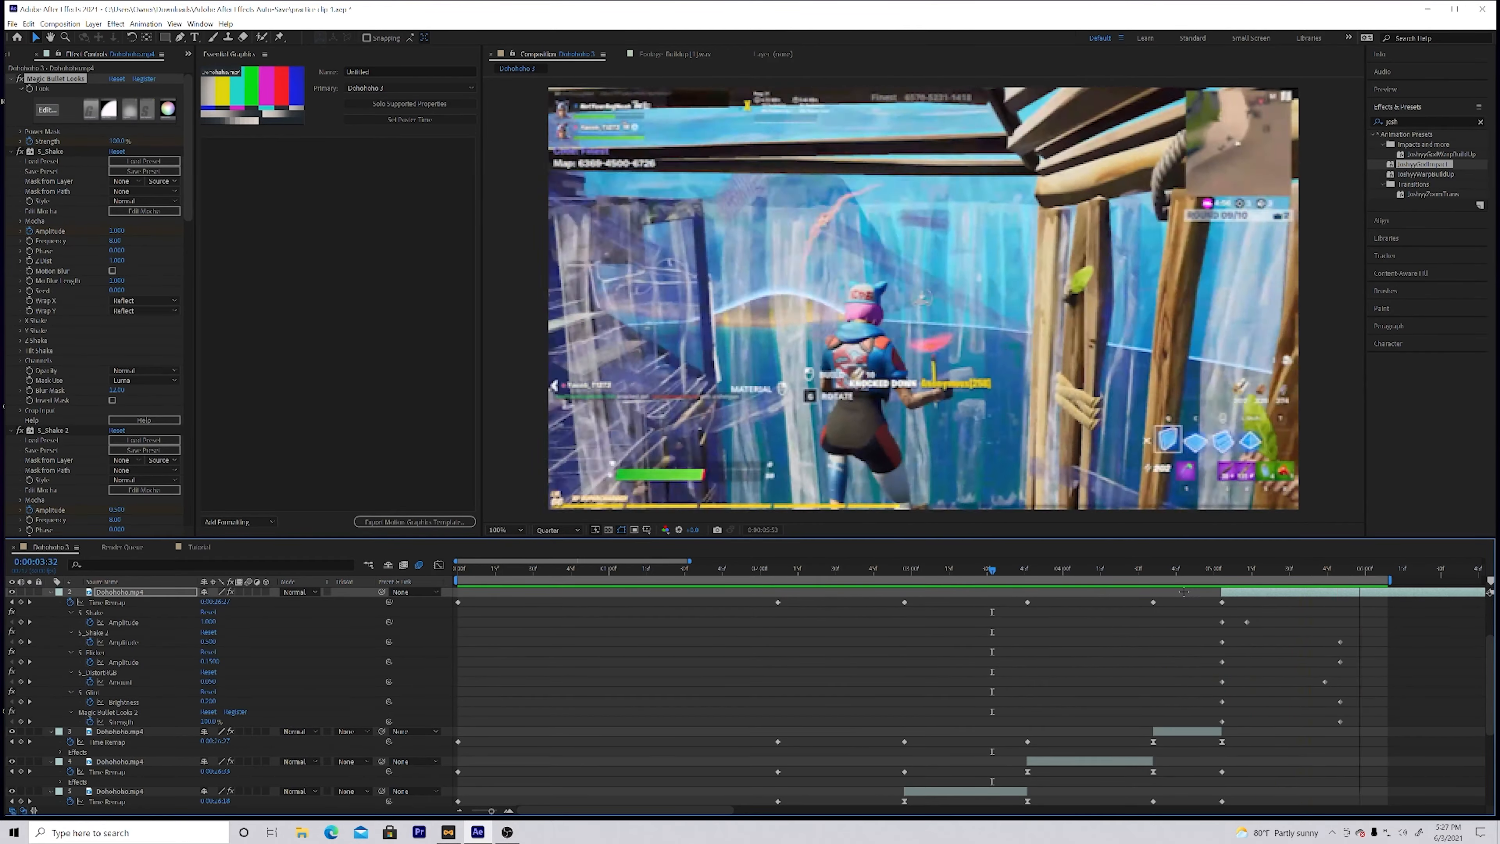
{"action": "key", "text": "space"}
{"action": "key", "text": "space"}
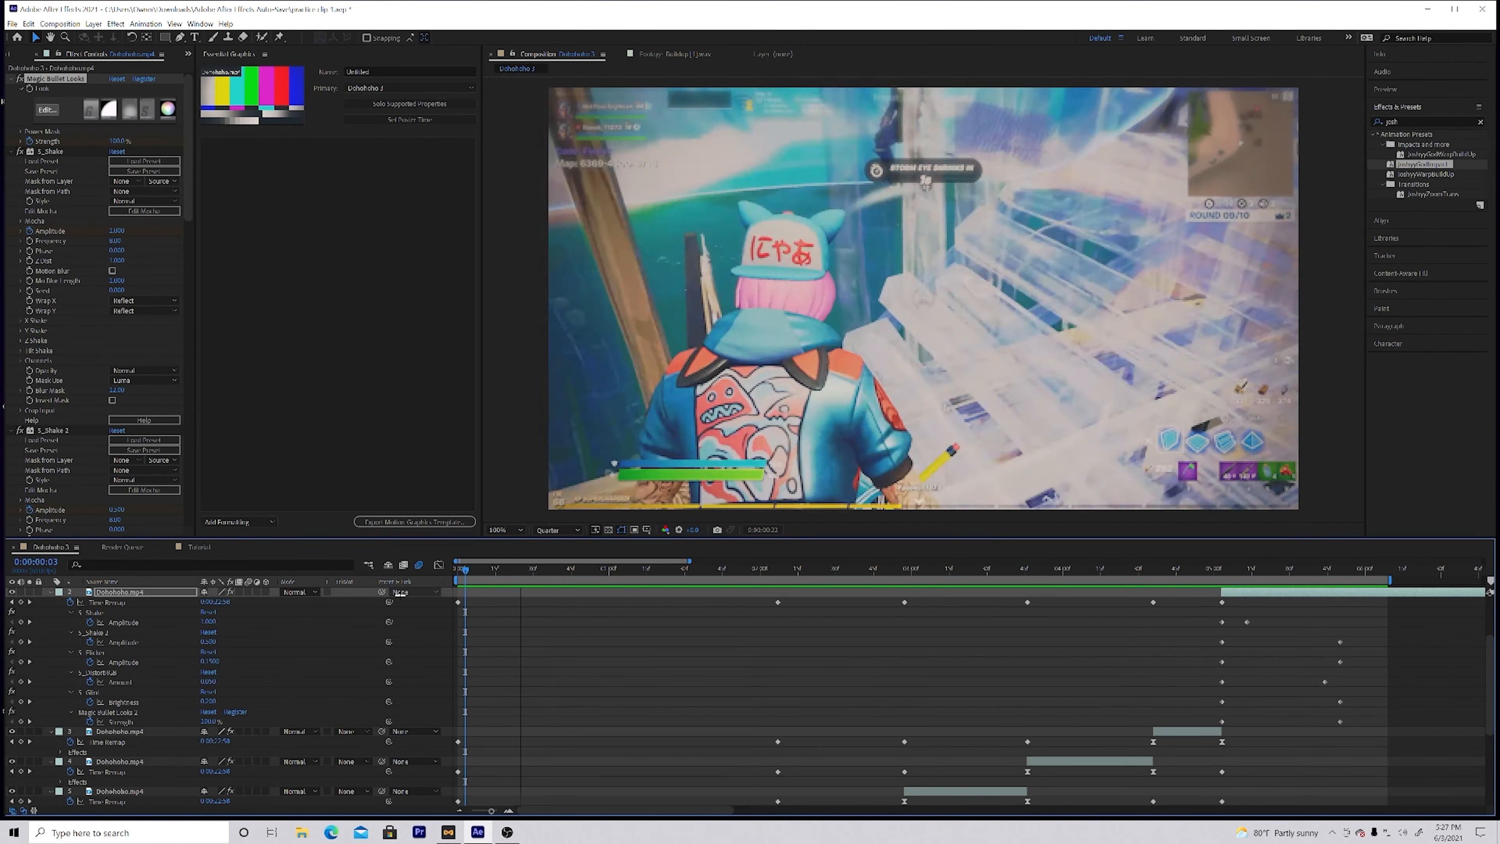